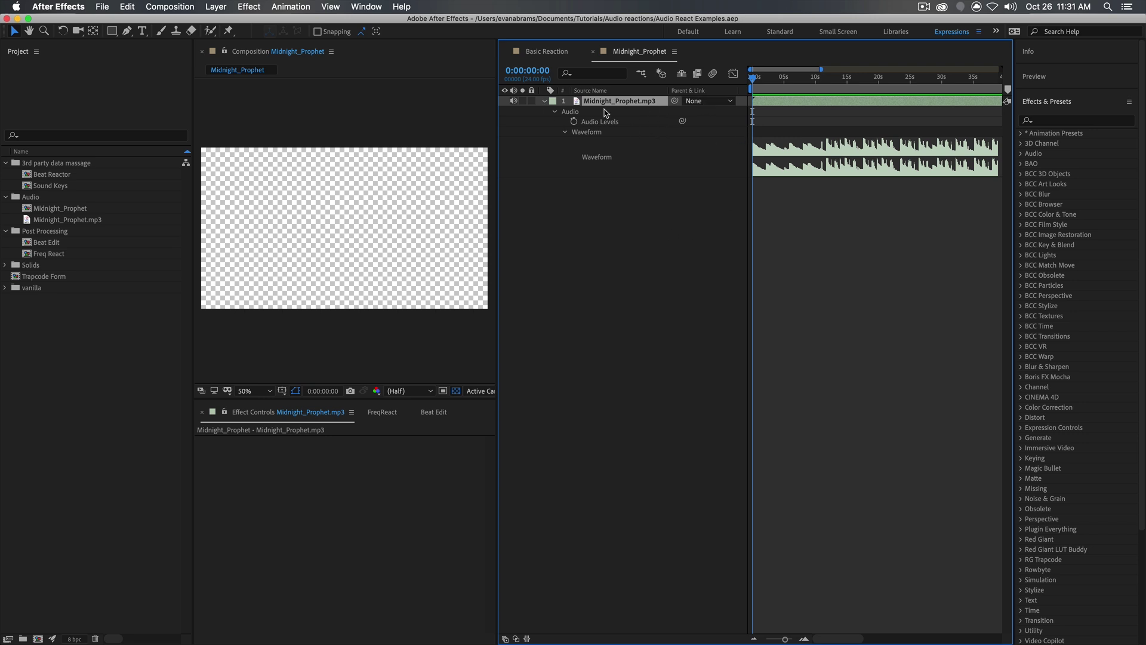
{"action": "left_click", "coordinate": [590, 137]}
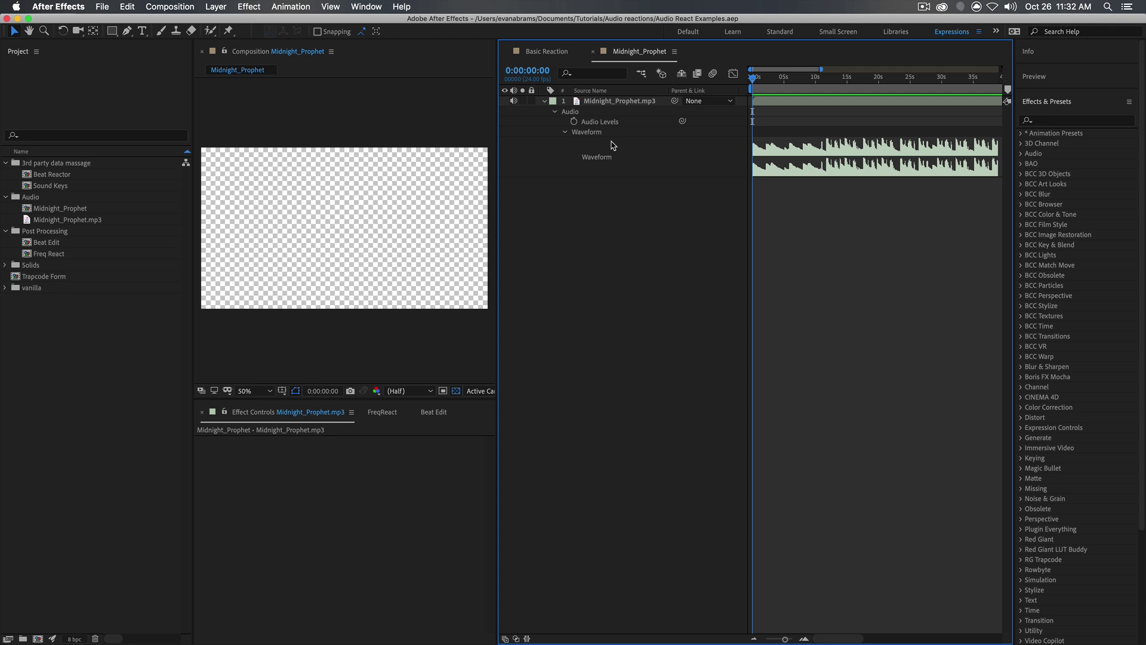
{"action": "left_click", "coordinate": [300, 6]}
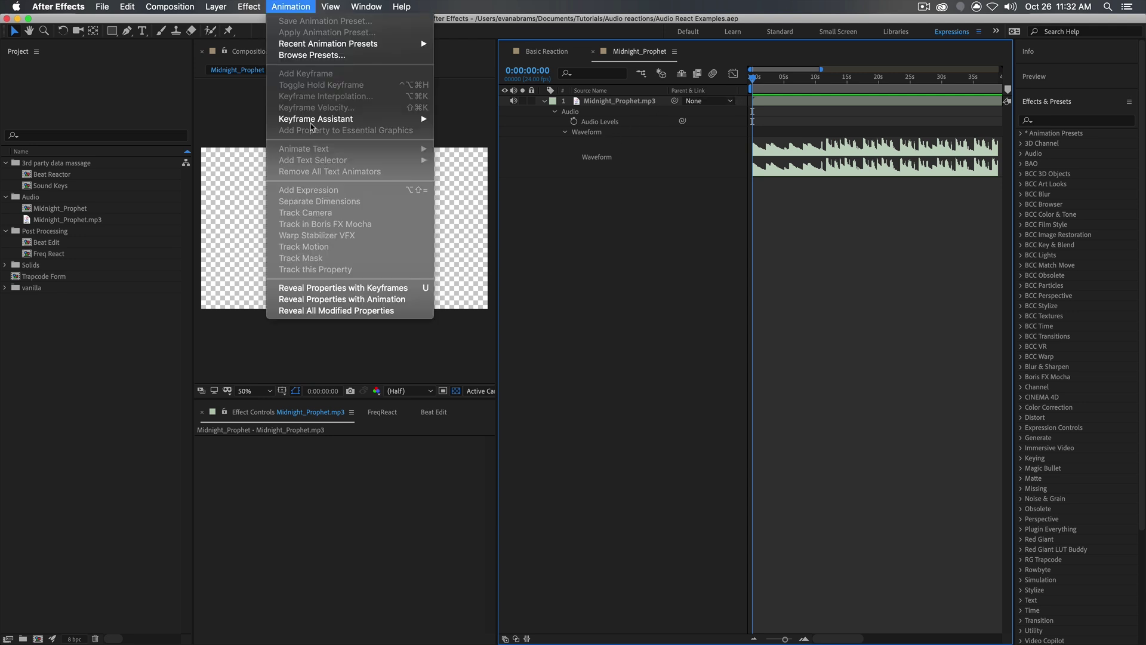
{"action": "mouse_move", "coordinate": [311, 123]}
{"action": "left_click", "coordinate": [508, 121]}
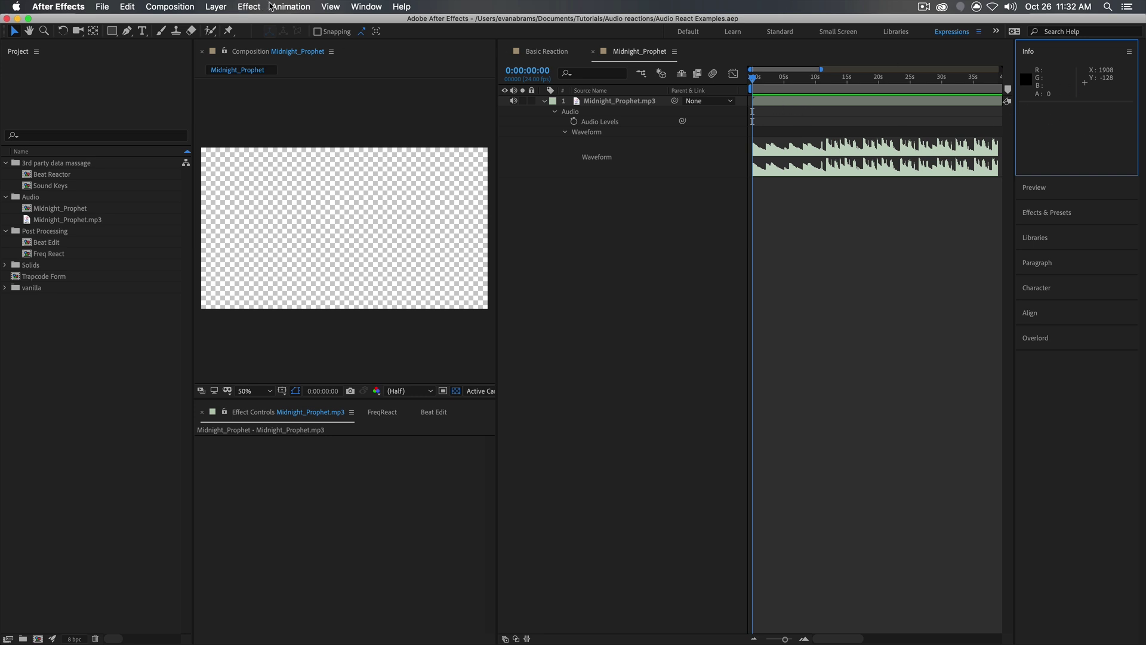
Step: Convert the Midnight_Prophet composition's audio to keyframes with the Keyframe Assistant
{"action": "left_click", "coordinate": [284, 6]}
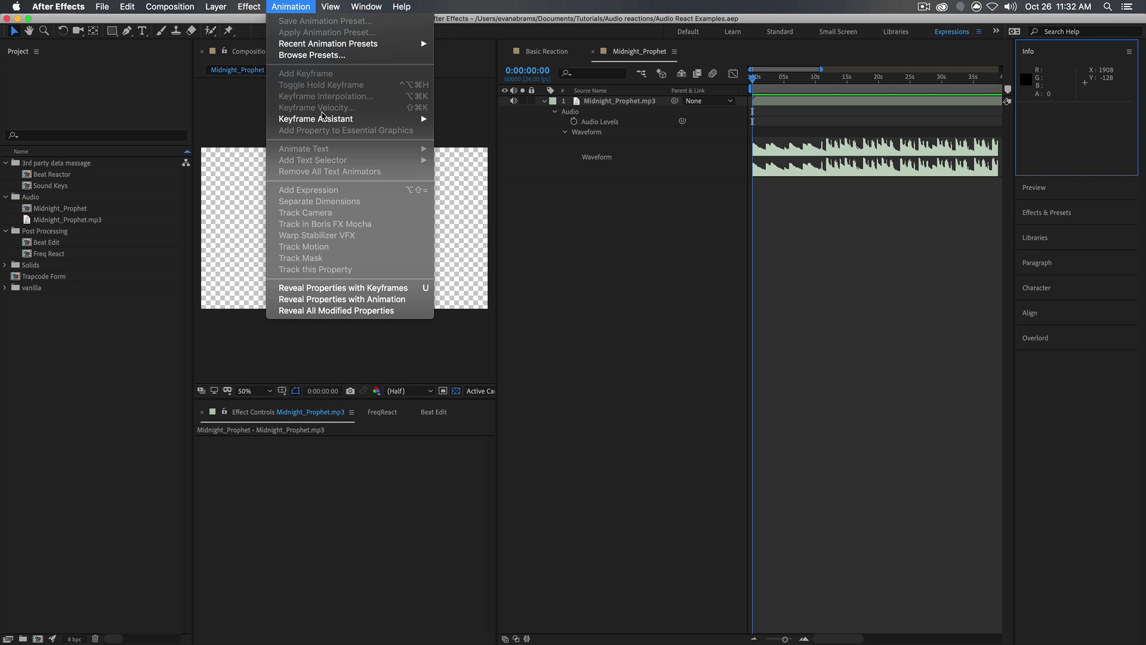
{"action": "mouse_move", "coordinate": [385, 123]}
{"action": "left_click", "coordinate": [491, 124]}
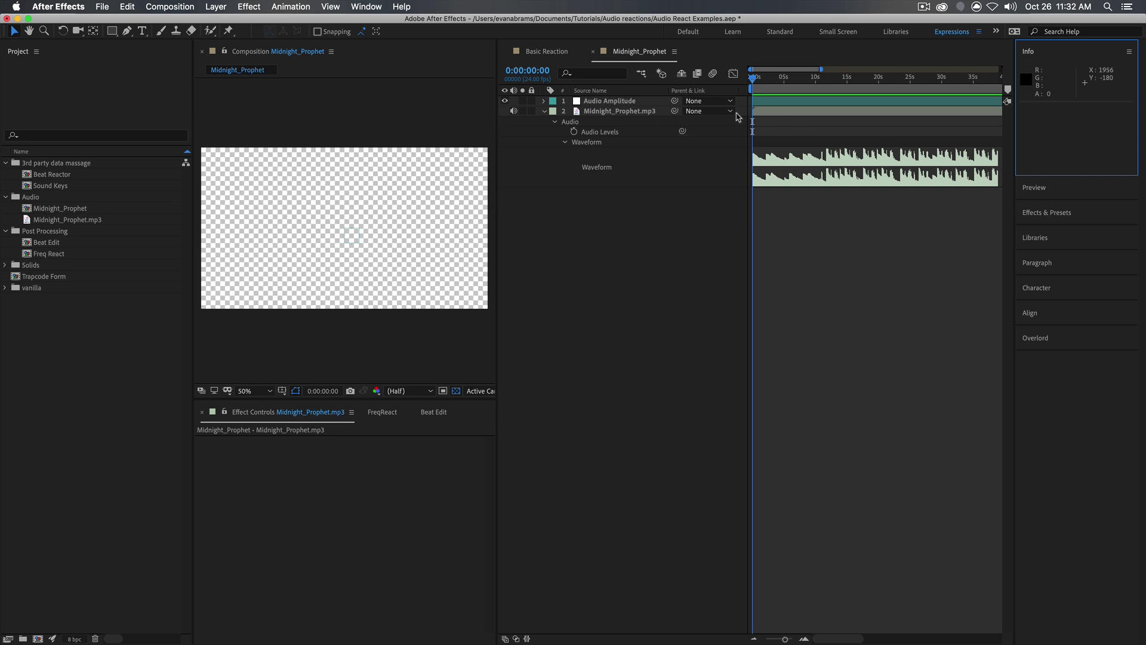
Step: Reveal the Both Channels slider on the Audio Amplitude layer and examine its keyframes as a value graph
{"action": "left_click", "coordinate": [618, 101]}
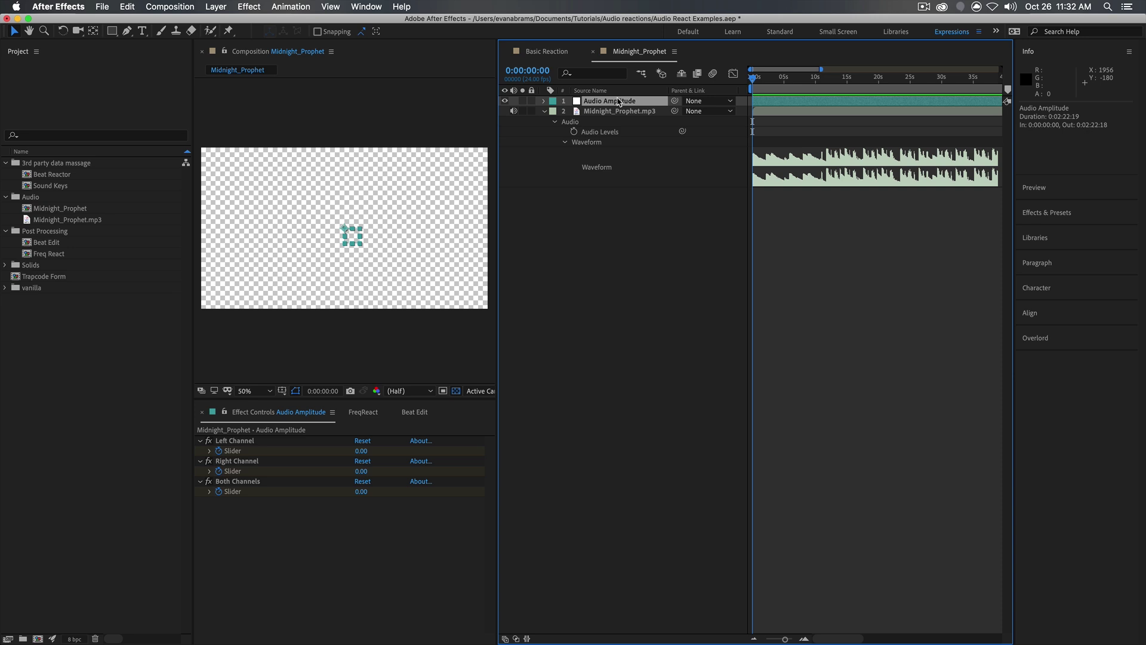
{"action": "left_click", "coordinate": [544, 101]}
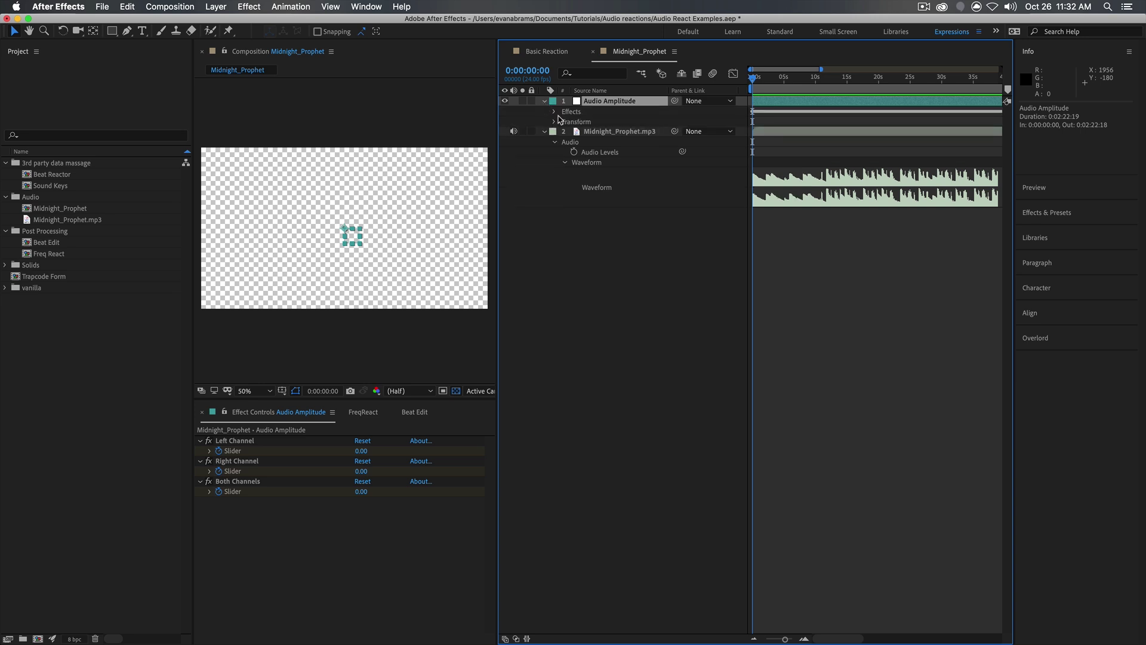
{"action": "left_click", "coordinate": [554, 112]}
{"action": "left_click", "coordinate": [237, 481]}
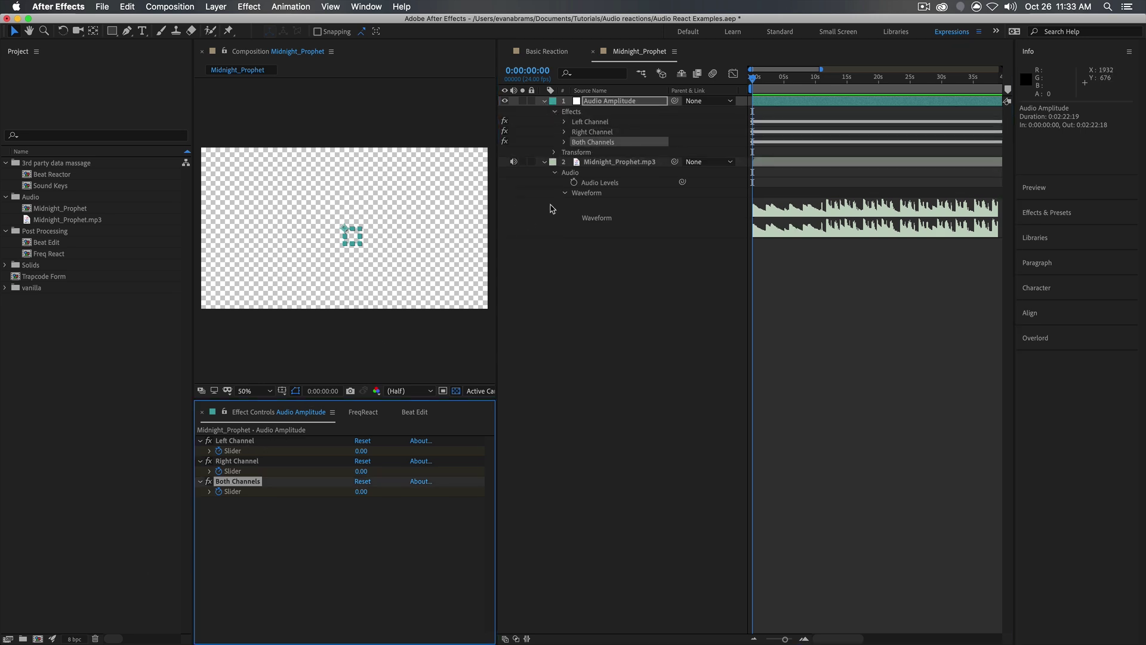
{"action": "left_click", "coordinate": [565, 142]}
{"action": "left_click", "coordinate": [627, 153]}
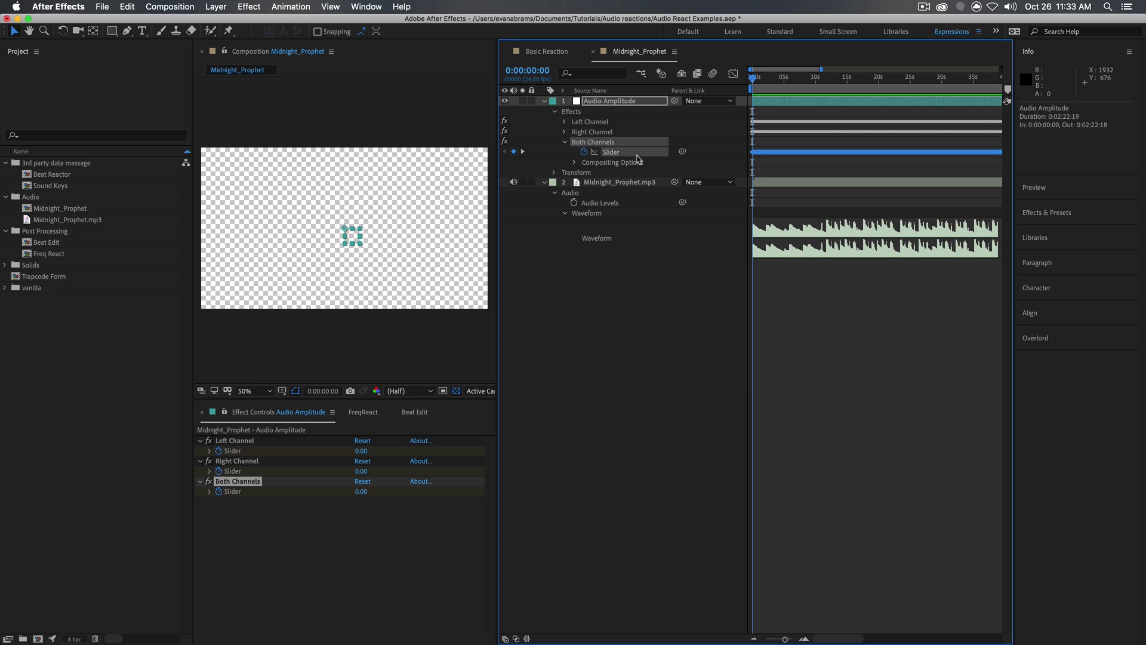
{"action": "left_click", "coordinate": [733, 74]}
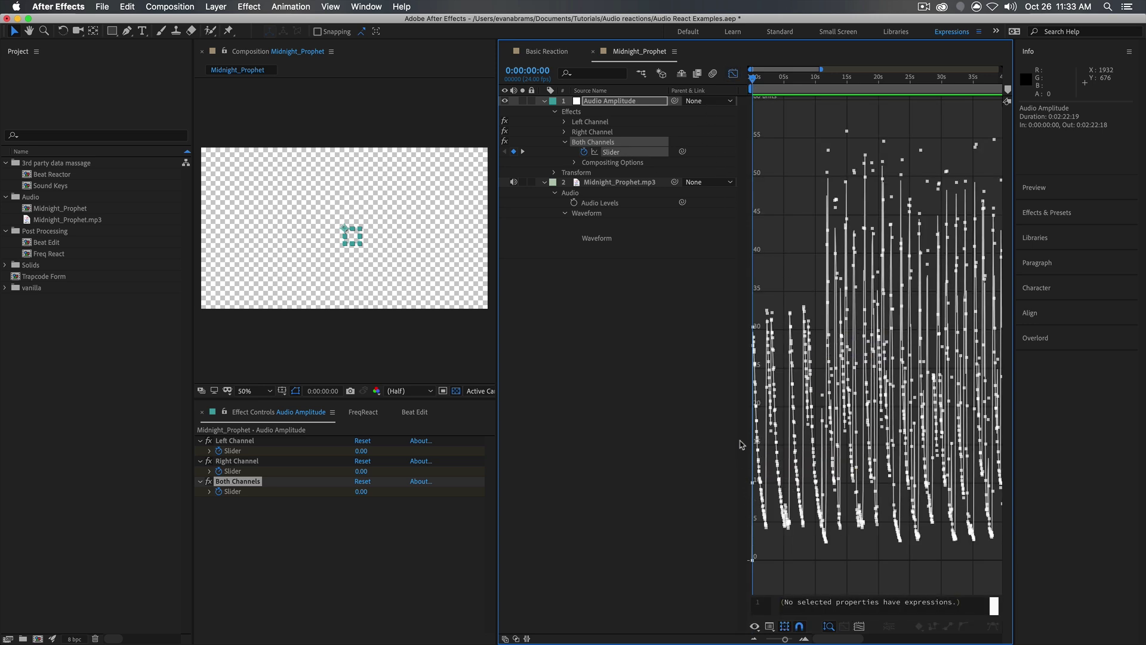
{"action": "key", "text": "shift+F3"}
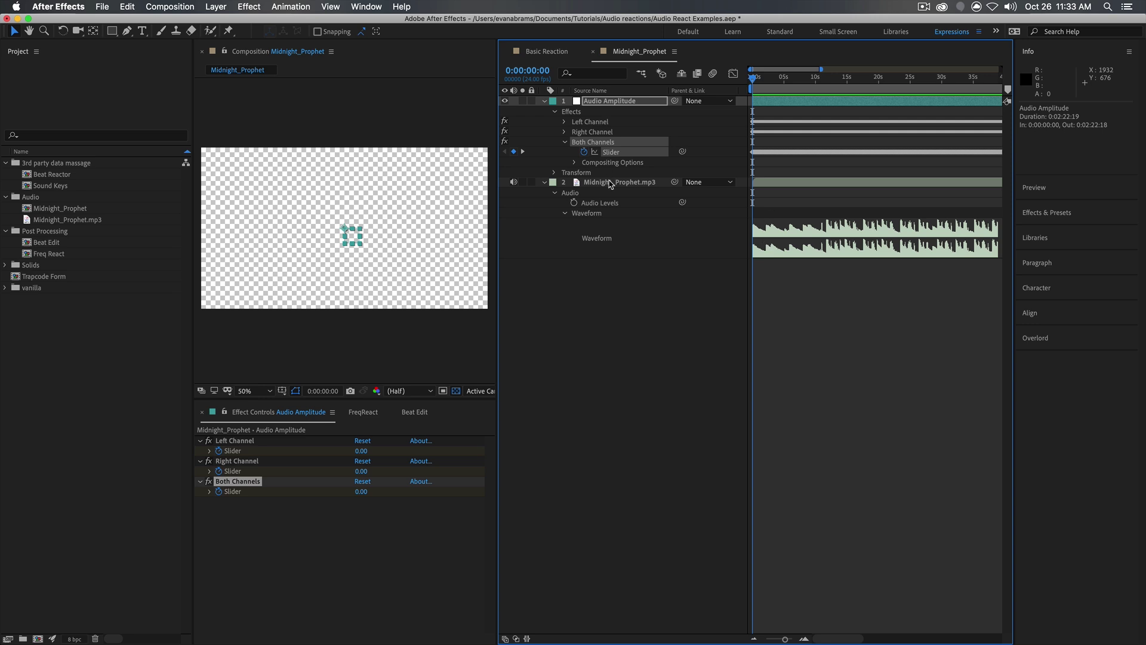
Step: Apply the Bass & Treble audio effect to the Midnight_Prophet.mp3 layer
{"action": "left_click", "coordinate": [623, 182]}
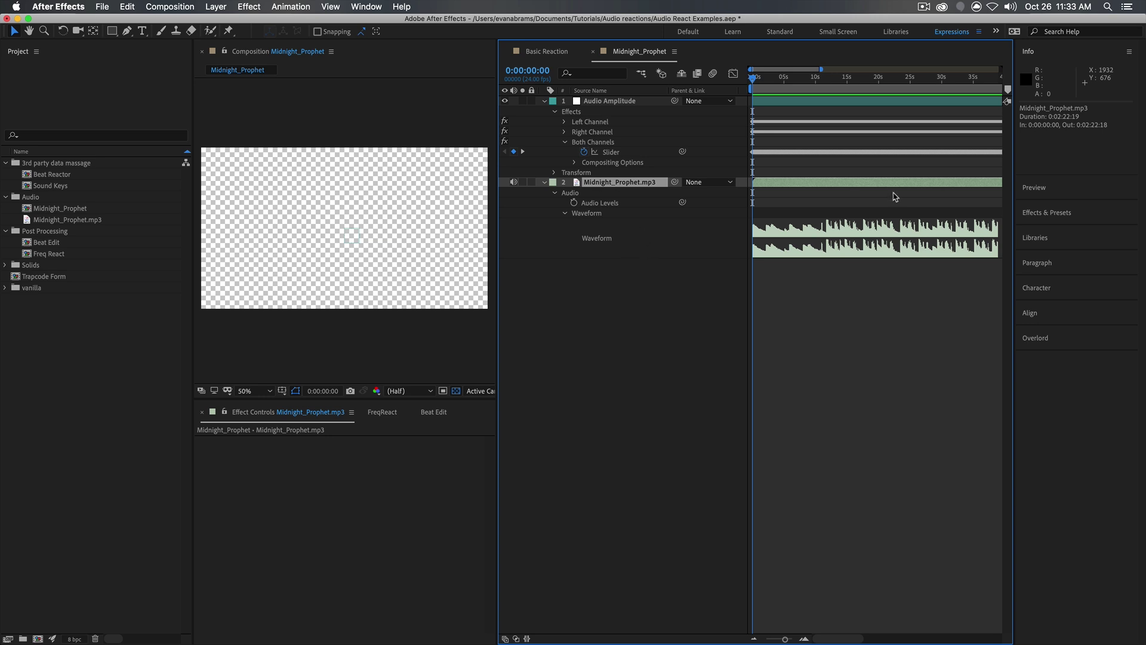
{"action": "left_click", "coordinate": [1039, 49]}
{"action": "left_click", "coordinate": [1057, 102]}
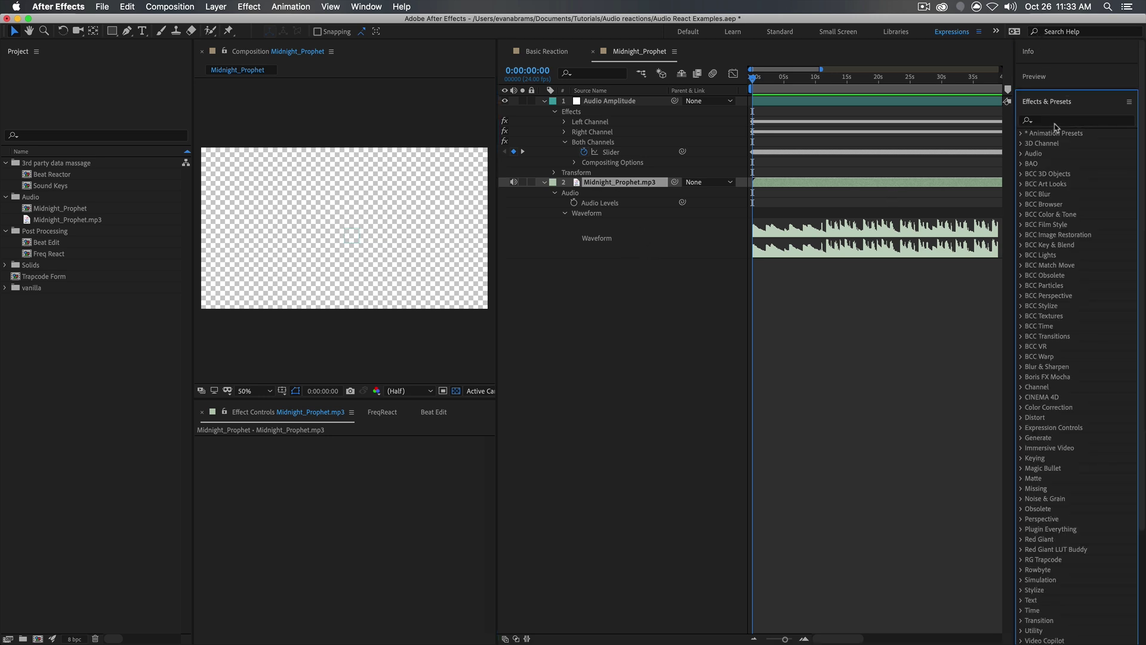
{"action": "left_click", "coordinate": [1027, 155]}
{"action": "left_click", "coordinate": [1077, 175]}
{"action": "left_click", "coordinate": [1064, 206]}
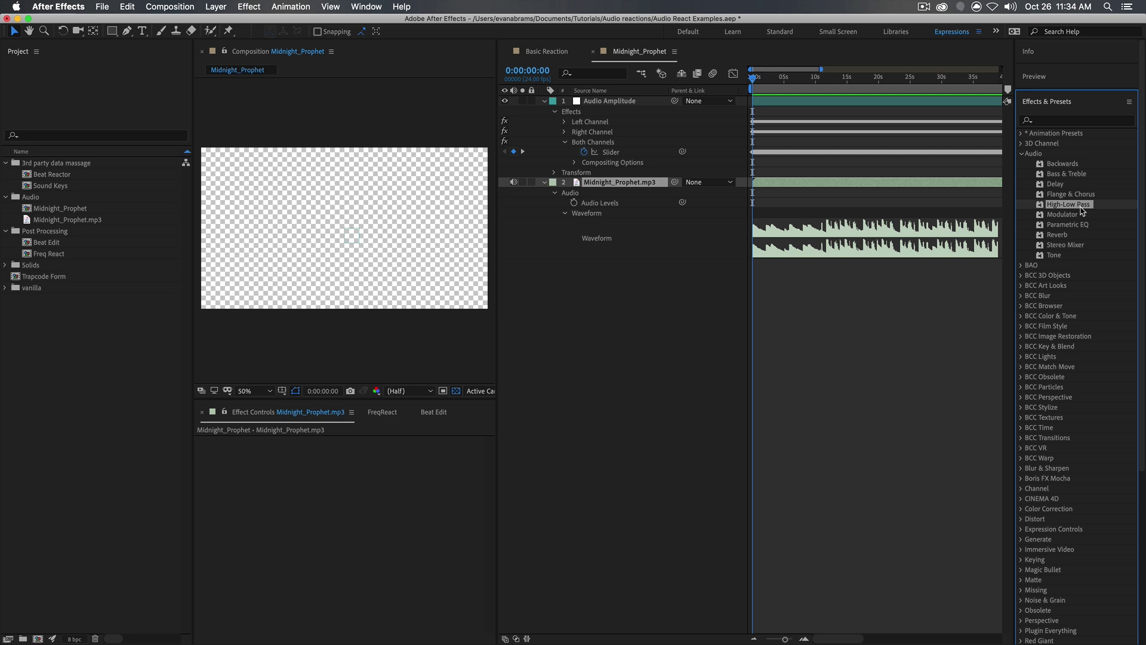
{"action": "left_click_drag", "start_coordinate": [1067, 173], "coordinate": [932, 180]}
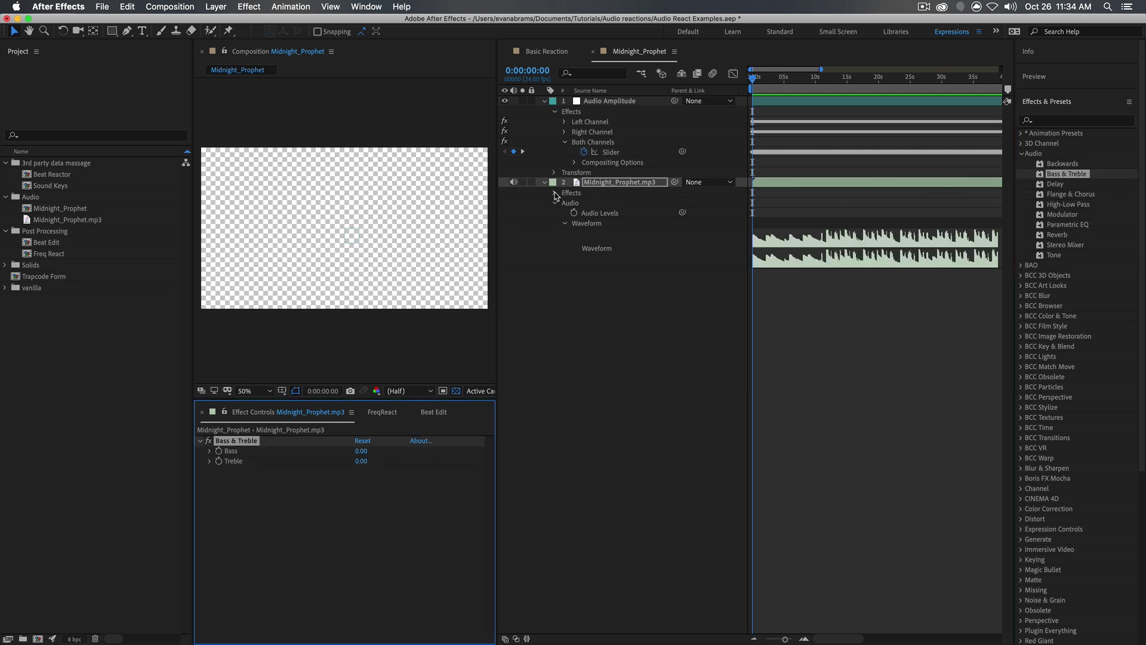
Step: Reveal the Bass & Treble properties on the audio layer and set Bass to 71 and Treble to -100
{"action": "left_click", "coordinate": [555, 194]}
{"action": "left_click", "coordinate": [564, 203]}
{"action": "left_click_drag", "start_coordinate": [361, 451], "coordinate": [280, 466]}
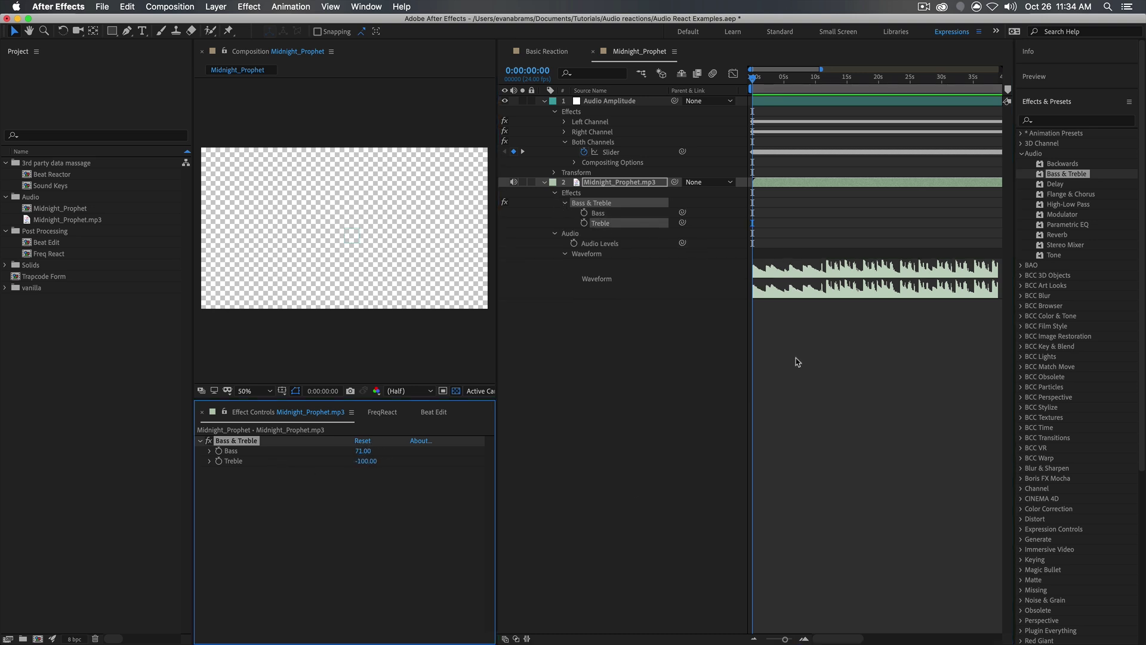
{"action": "left_click", "coordinate": [745, 345]}
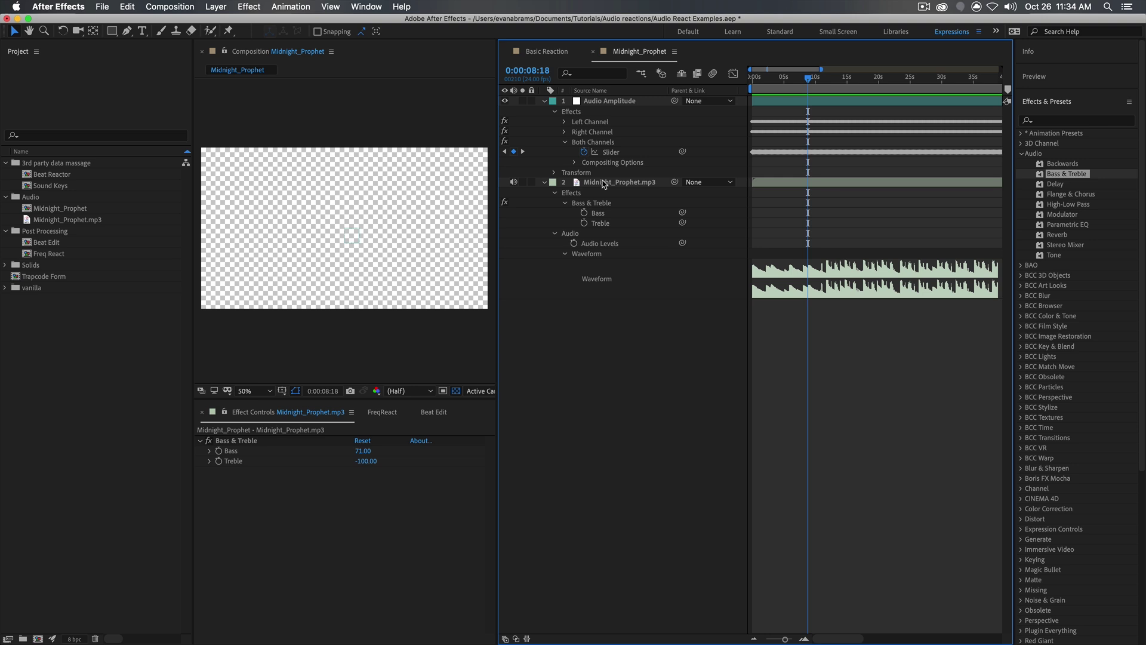
{"action": "left_click", "coordinate": [603, 184]}
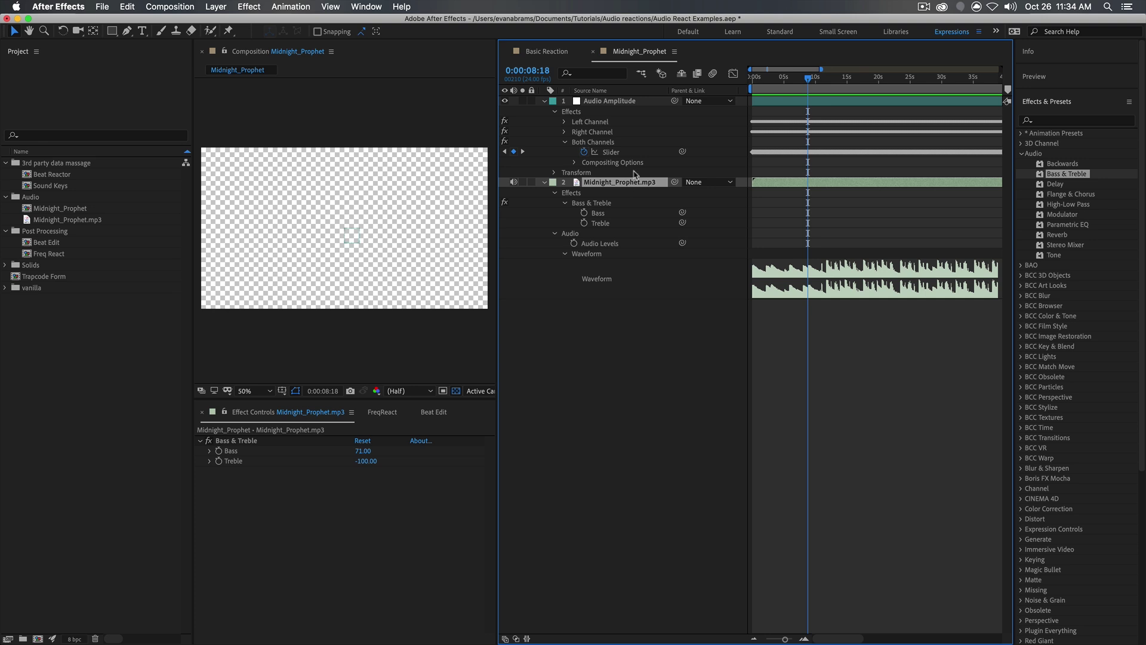
{"action": "left_click", "coordinate": [609, 153]}
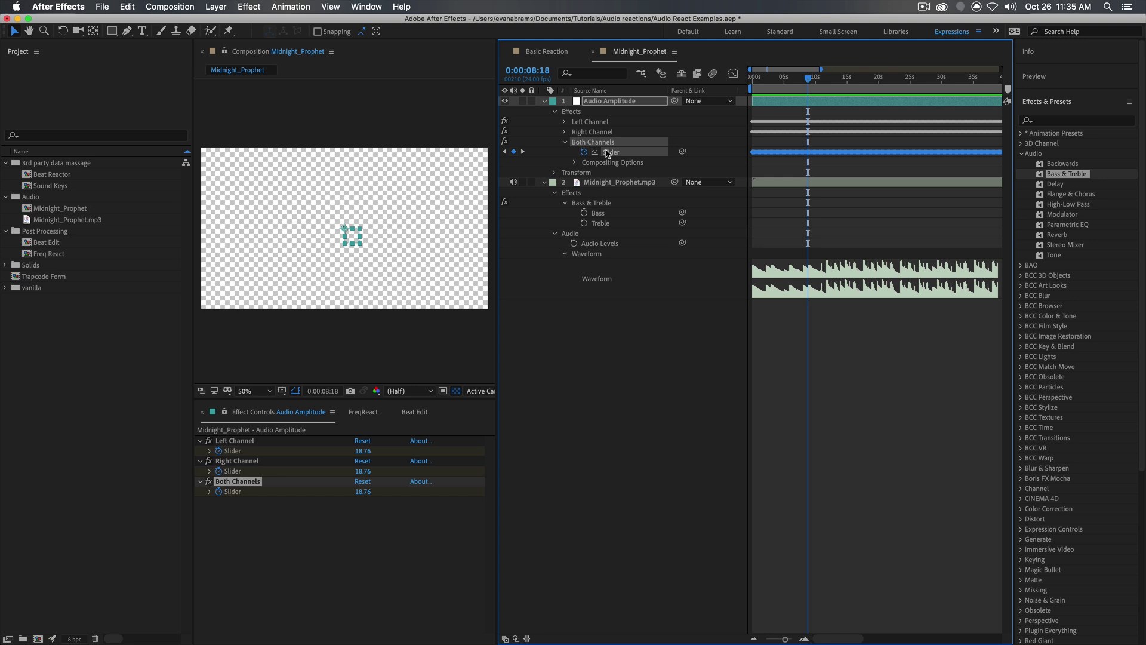
Step: Switch to Chrome and look through the Audio and Expressions topics in MotionScript.com's design guide
{"action": "key", "text": "super+Tab"}
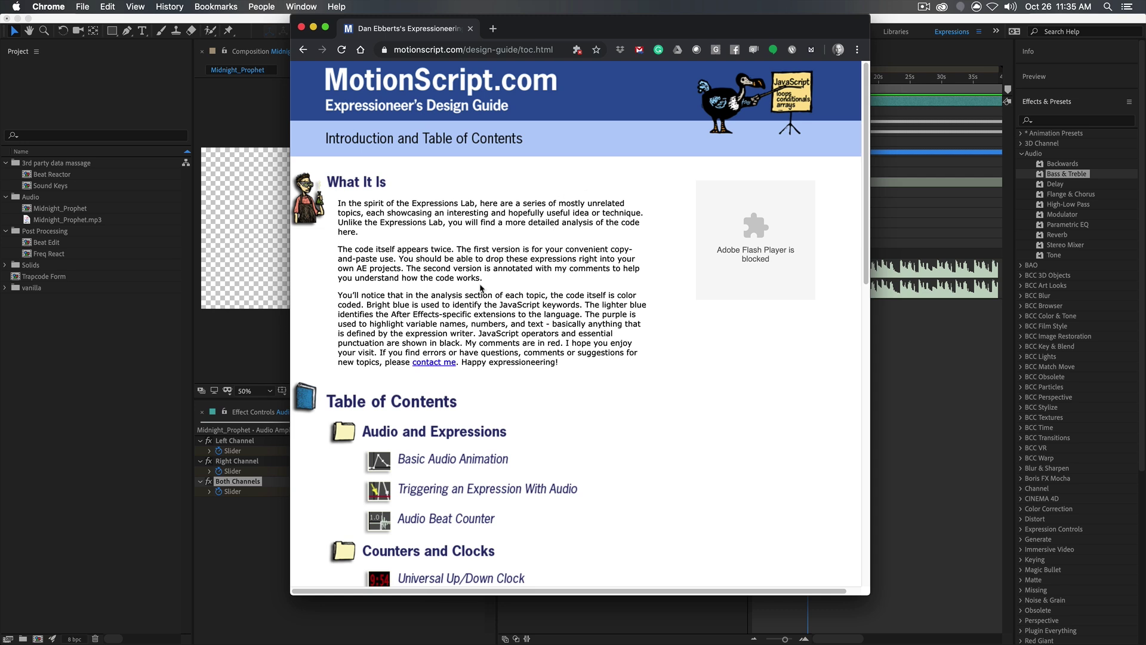
{"action": "scroll", "coordinate": [465, 331], "scroll_direction": "down", "scroll_amount": 2}
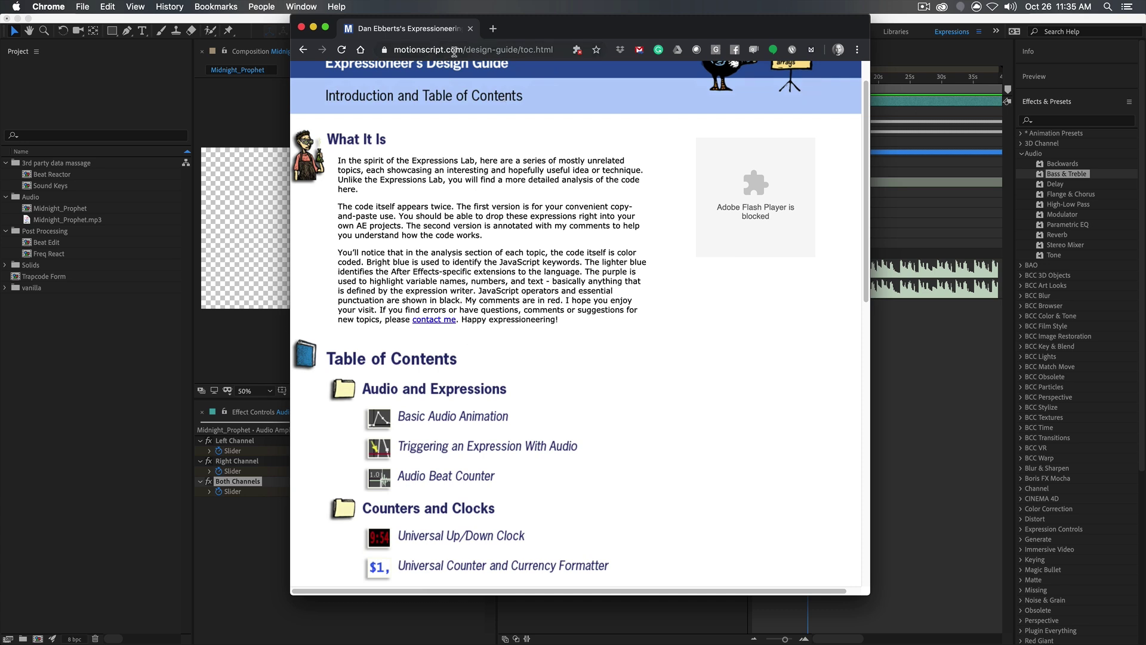
{"action": "scroll", "coordinate": [440, 373], "scroll_direction": "down", "scroll_amount": 2}
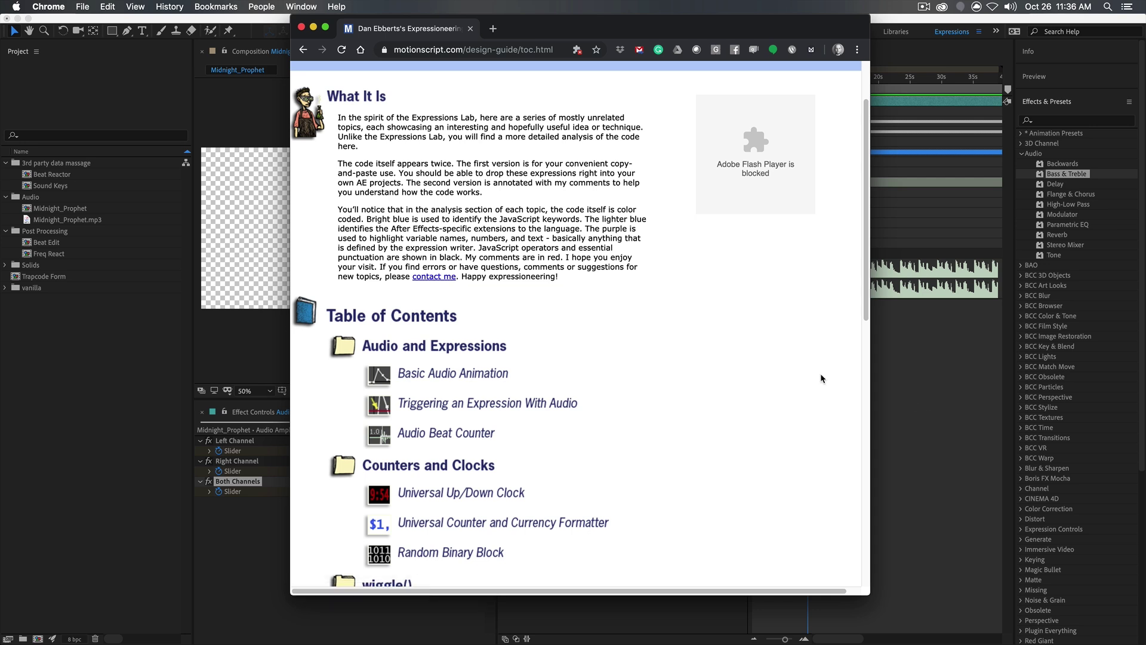
Step: Switch back to After Effects and open the Basic Reaction composition from the vanilla folder, centred in the viewer
{"action": "left_click", "coordinate": [942, 357]}
{"action": "left_click", "coordinate": [5, 287]}
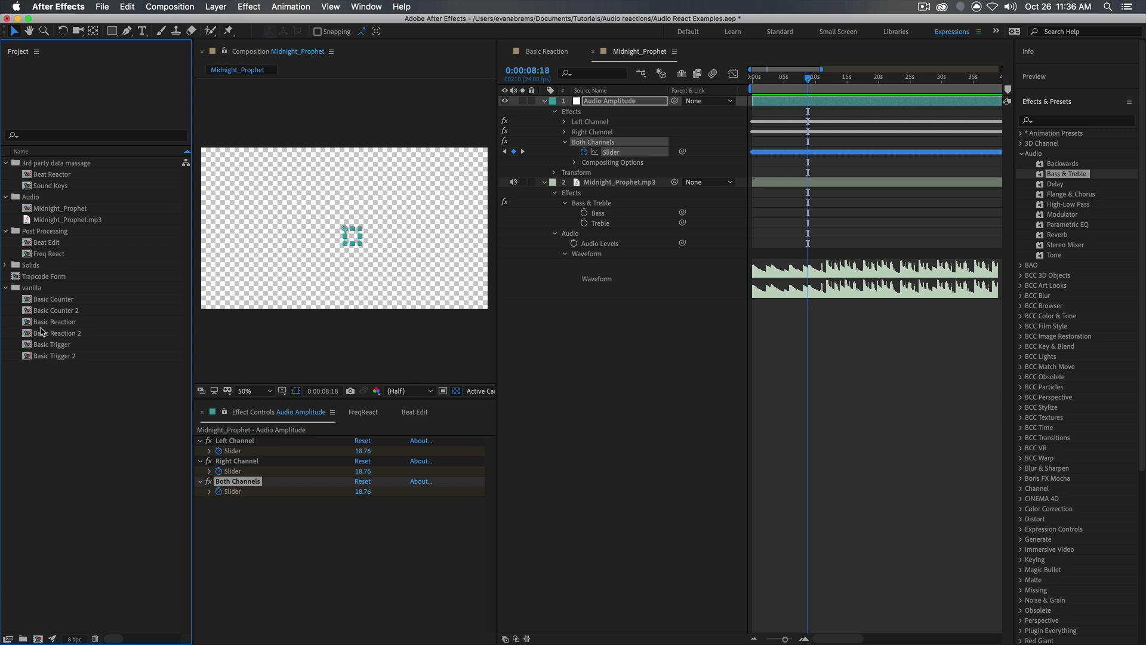
{"action": "double_click", "coordinate": [57, 322]}
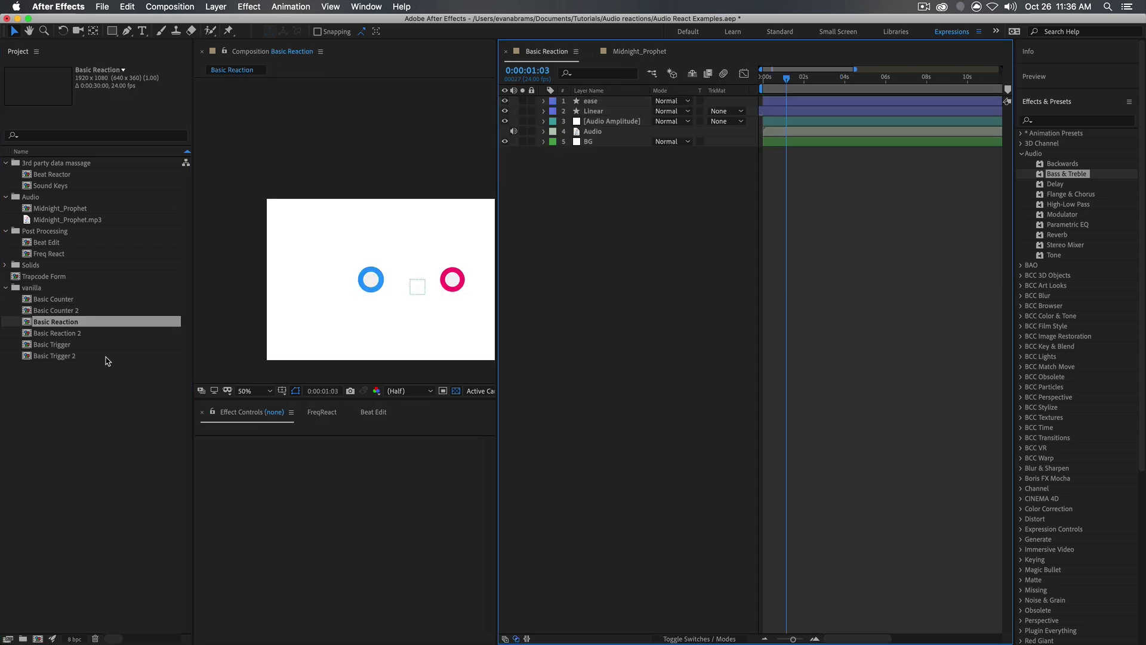
{"action": "left_click_drag", "start_coordinate": [431, 261], "coordinate": [369, 222]}
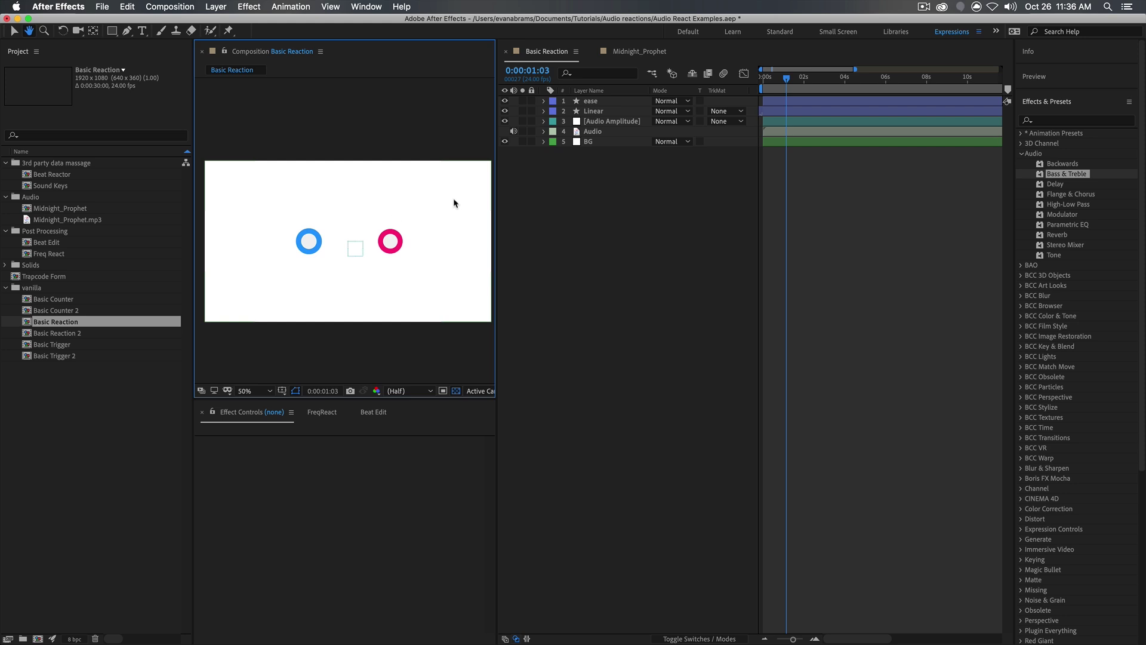
Step: Reveal the Audio Amplitude layer's Both Channels slider and read the Linear layer's full Scale expression
{"action": "left_click", "coordinate": [543, 122]}
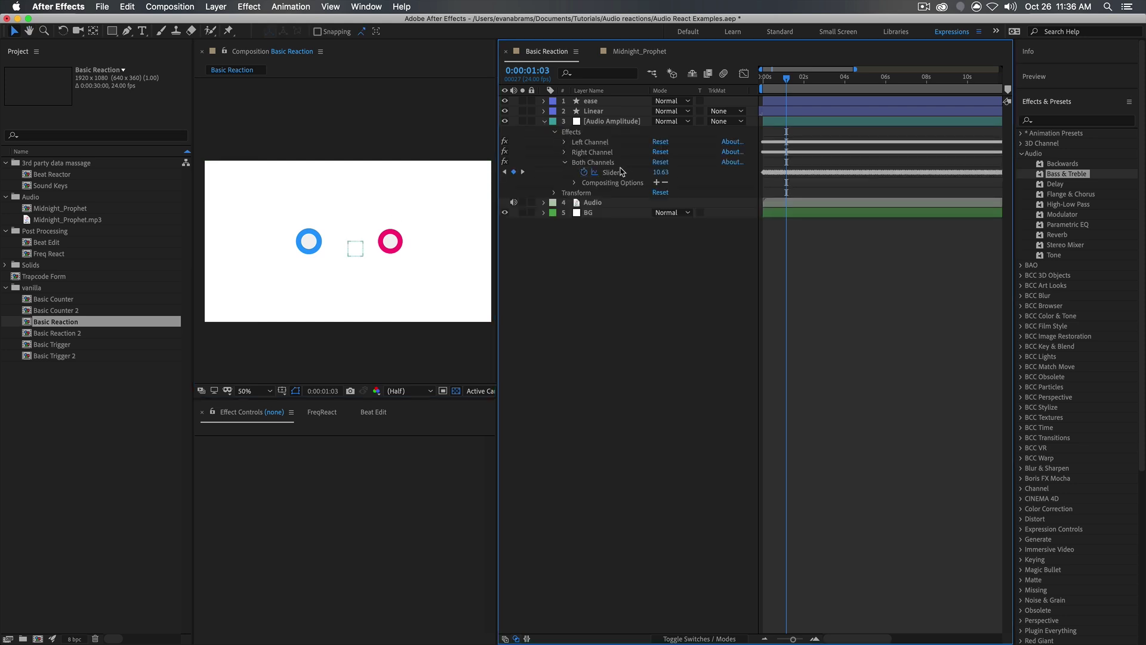
{"action": "left_click", "coordinate": [624, 173]}
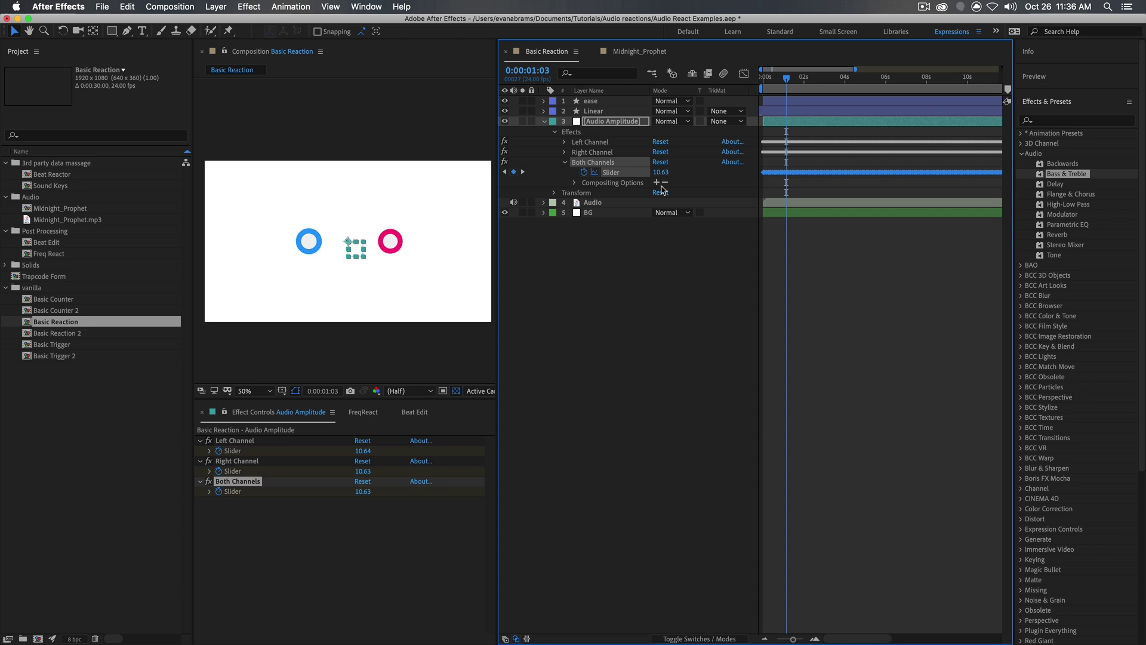
{"action": "left_click", "coordinate": [592, 113]}
{"action": "left_click", "coordinate": [544, 111]}
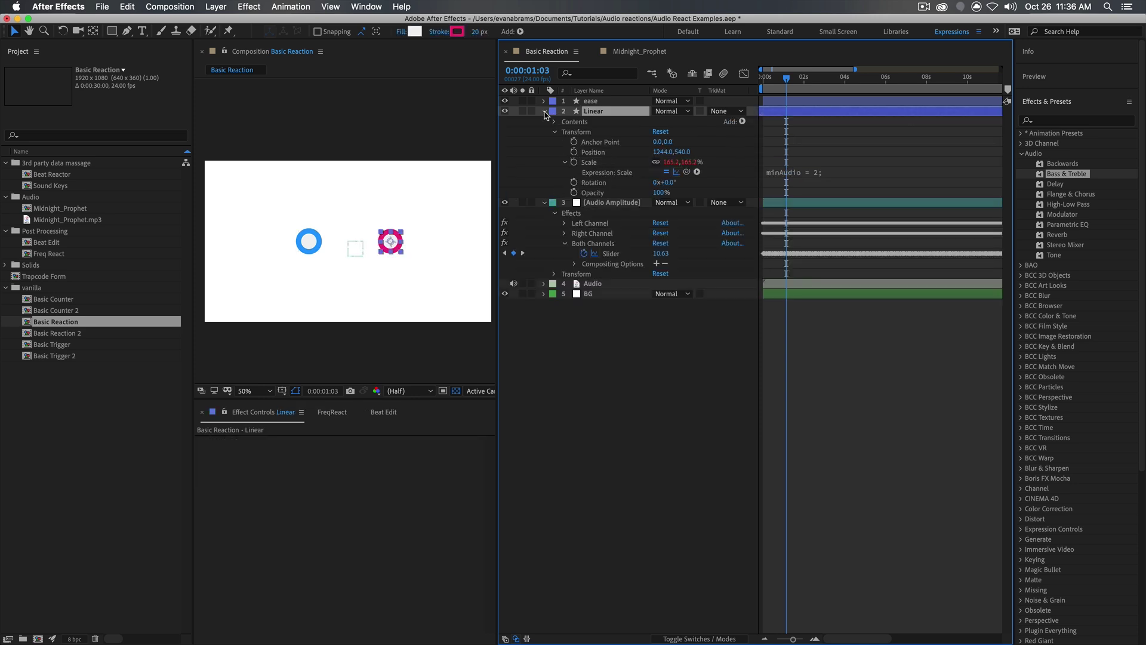
{"action": "left_click", "coordinate": [804, 174]}
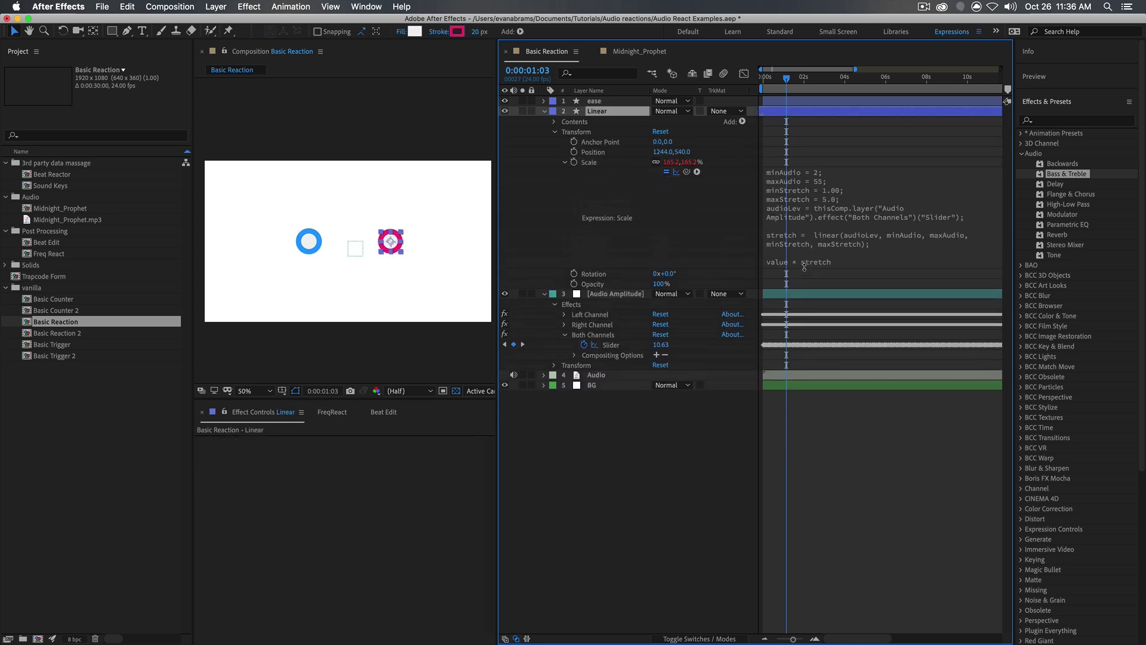
{"action": "left_click_drag", "start_coordinate": [804, 267], "coordinate": [806, 278]}
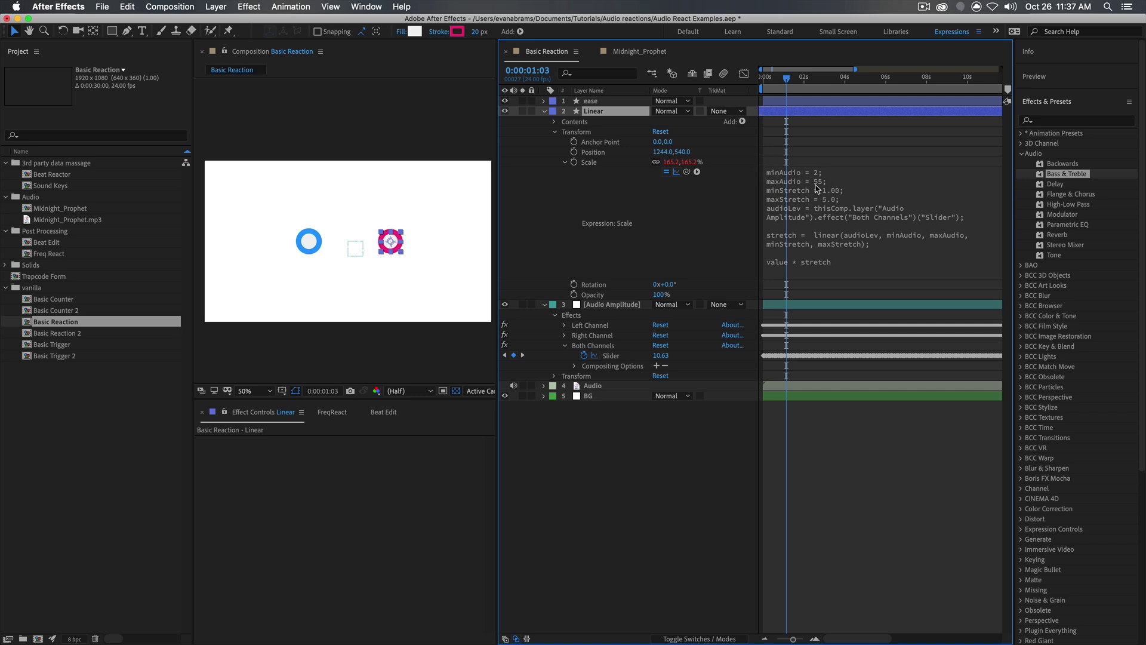
Step: Check the highest and lowest keyframe values of the Both Channels slider in the value graph
{"action": "left_click", "coordinate": [621, 356]}
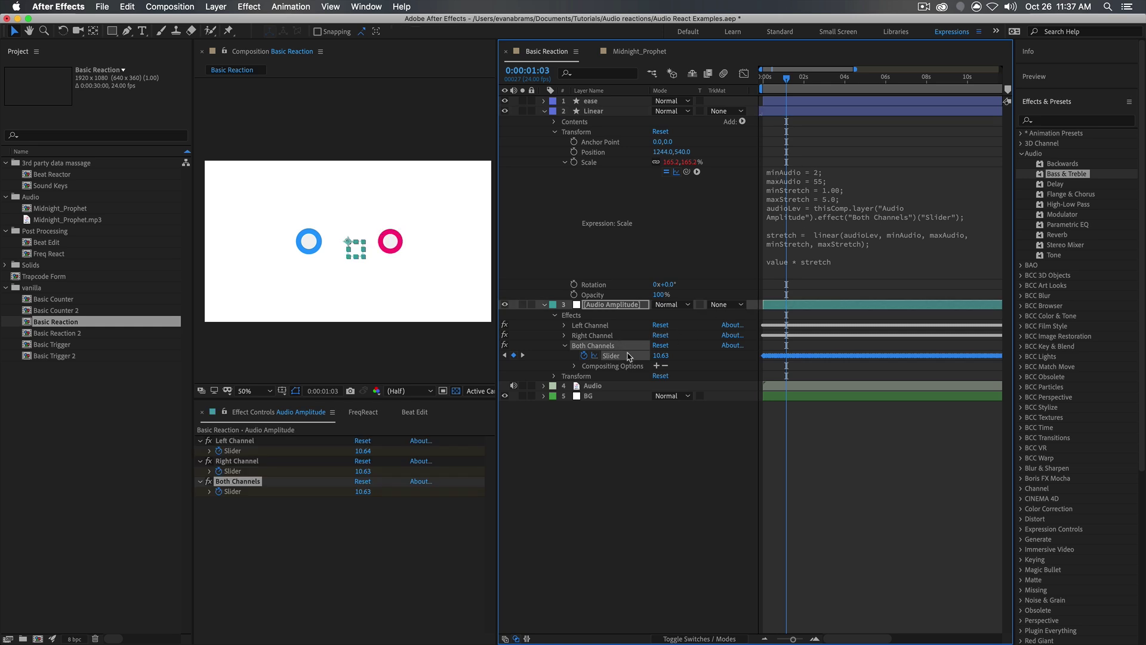
{"action": "key", "text": "shift+F3"}
{"action": "mouse_move", "coordinate": [930, 133]}
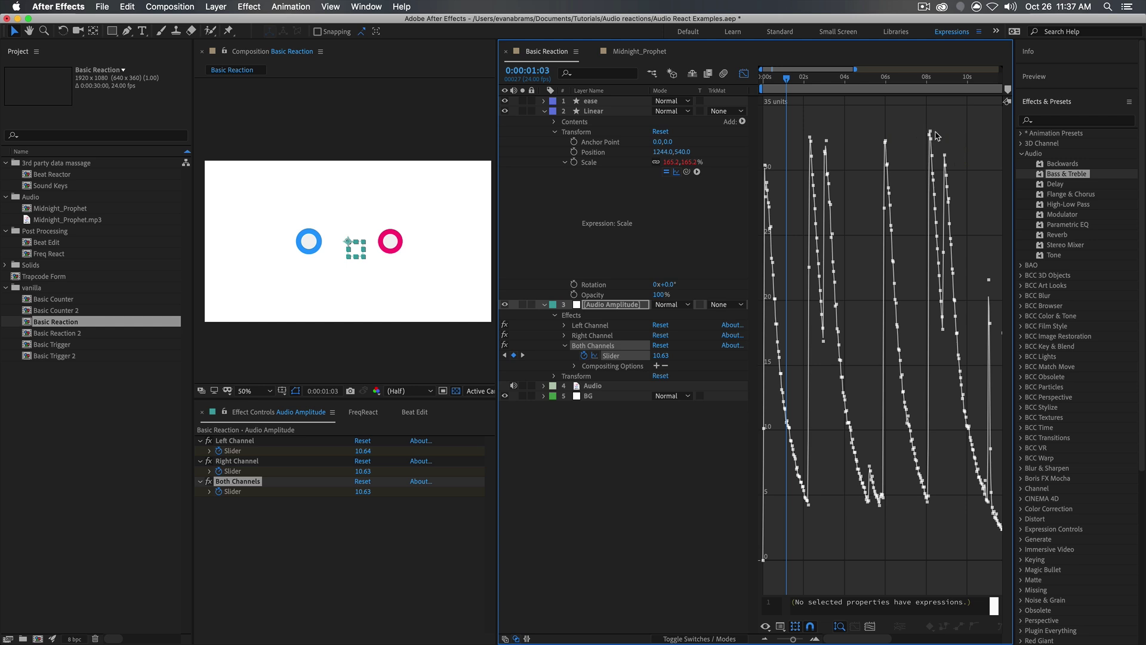
{"action": "key", "text": "minus"}
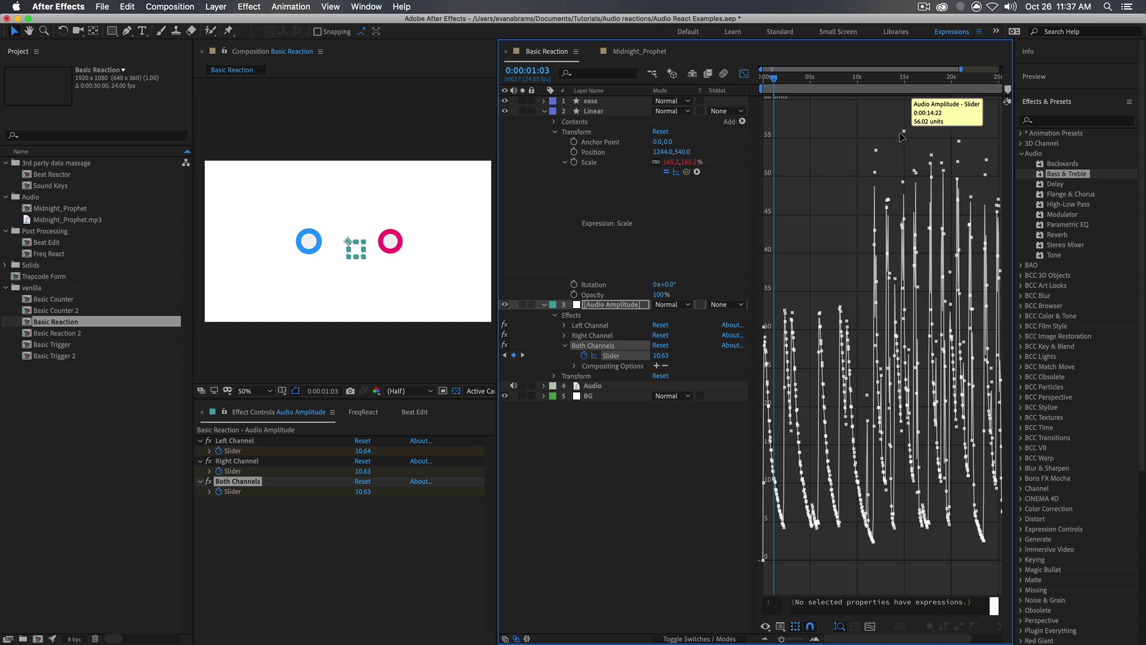
{"action": "mouse_move", "coordinate": [875, 547]}
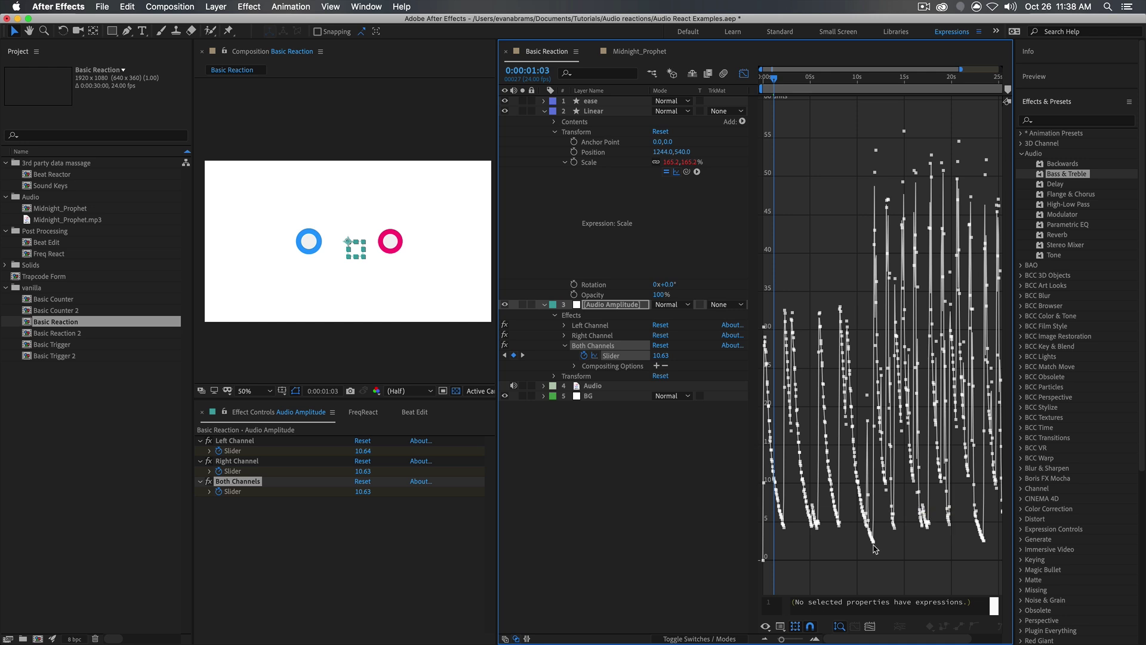
{"action": "key", "text": "shift+F3"}
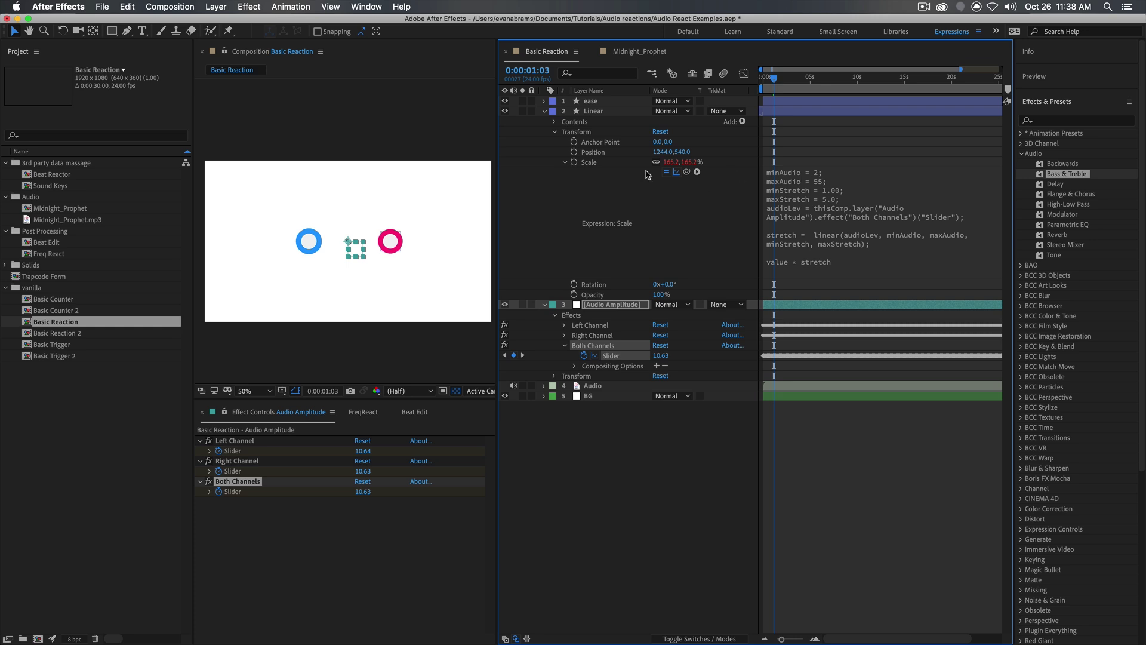
Step: Open the Linear layer's Scale expression and examine the arguments of its linear() call, such as audioLev and maxStretch
{"action": "left_click", "coordinate": [627, 162]}
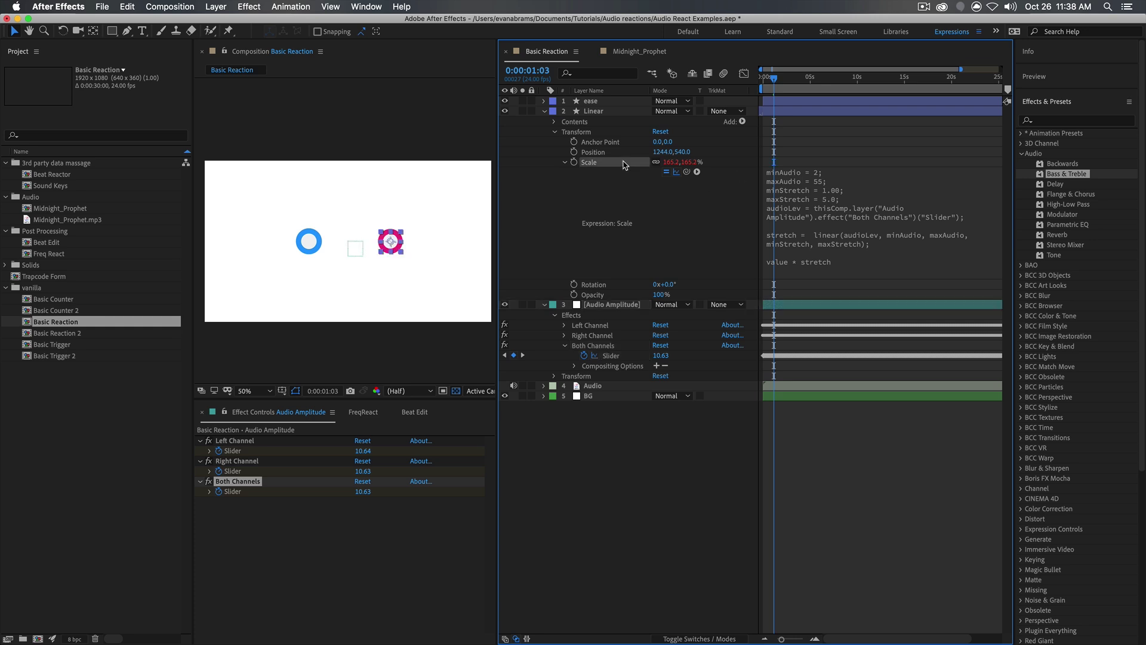
{"action": "left_click", "coordinate": [854, 239]}
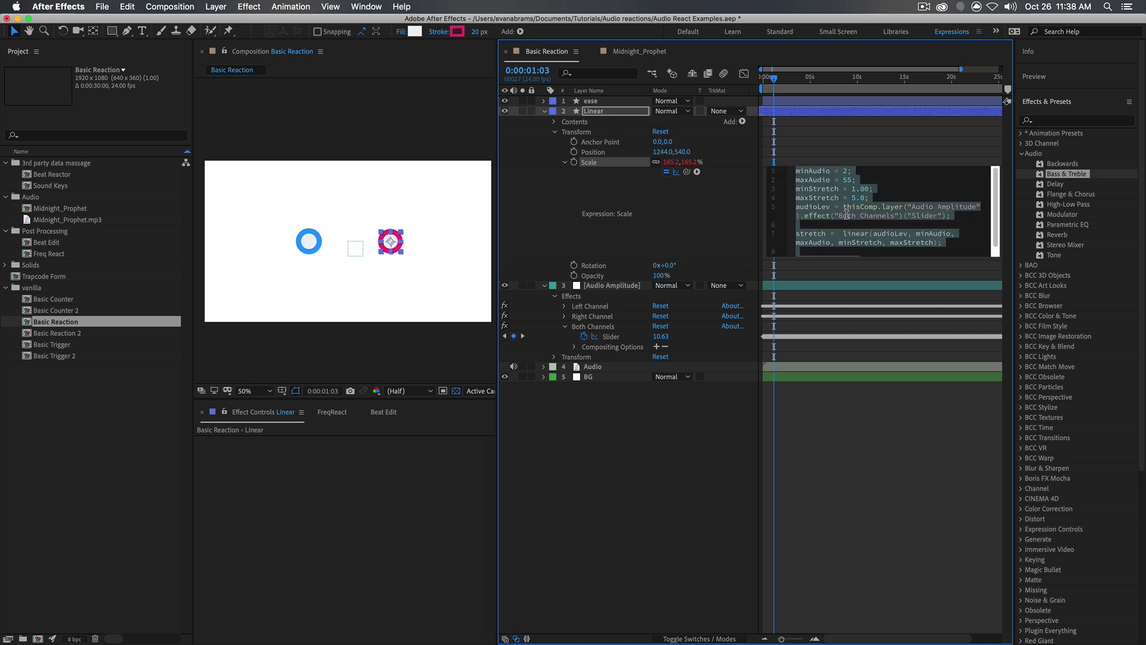
{"action": "double_click", "coordinate": [894, 234]}
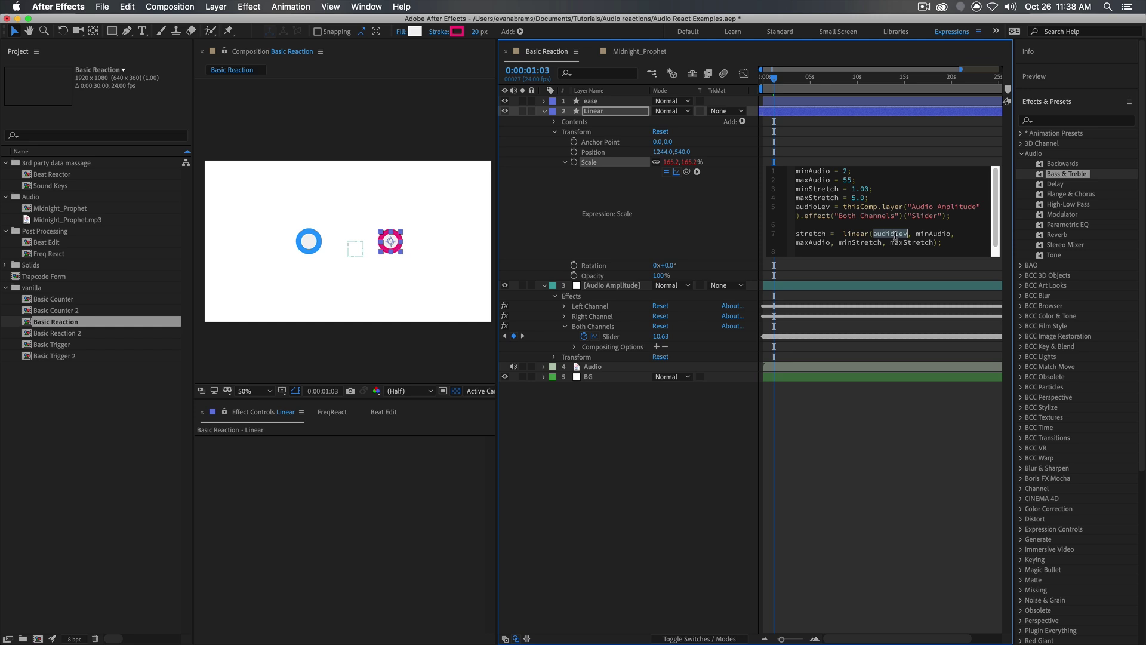
{"action": "double_click", "coordinate": [936, 240]}
{"action": "left_click", "coordinate": [809, 242]}
Step: Check the Linear layer's Scale curve in the value graph and return to the layer bars
{"action": "left_click", "coordinate": [597, 163]}
{"action": "key", "text": "shift+F3"}
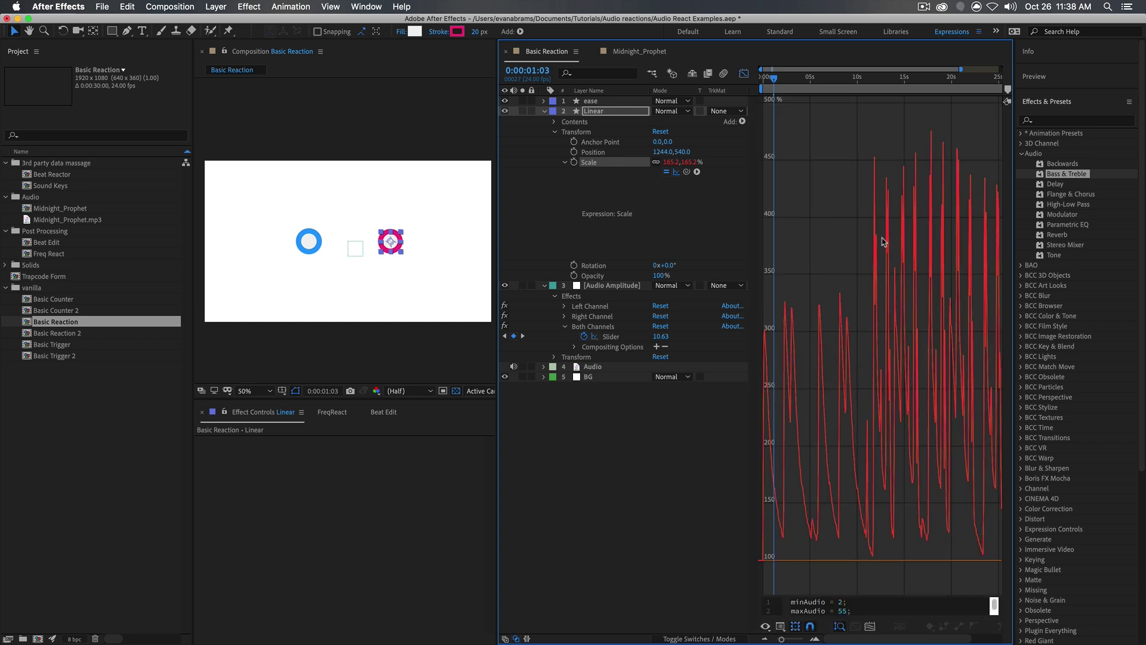
{"action": "key", "text": "shift+F3"}
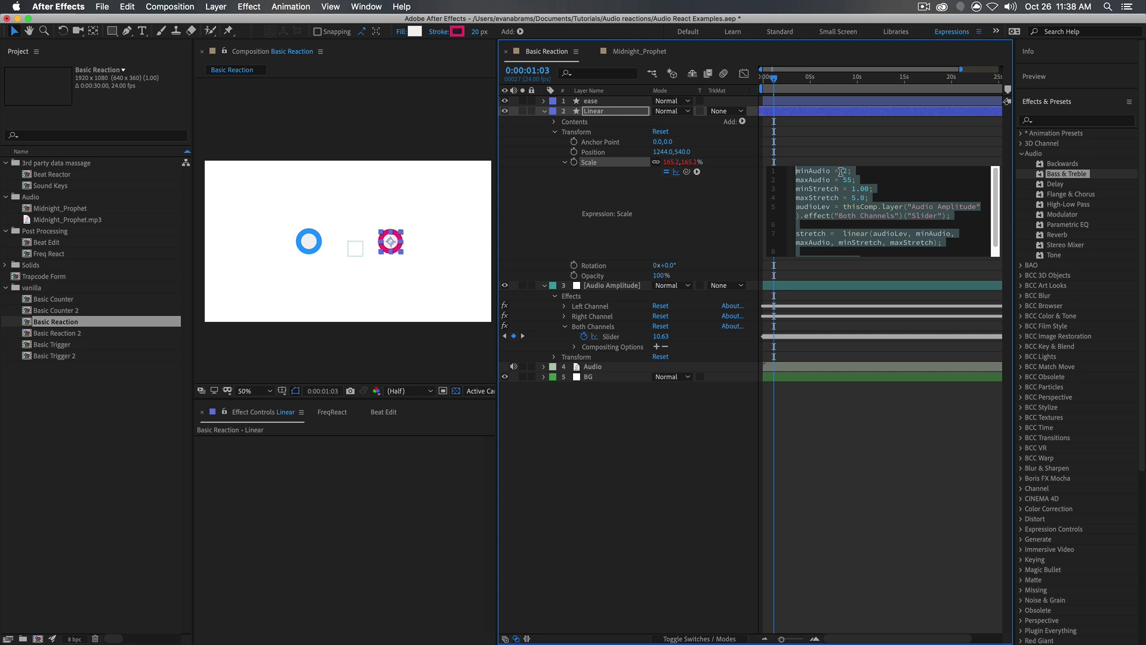
Step: Set minAudio to 10 in the Linear layer's Scale expression and check the resulting Scale curve in the graph
{"action": "type", "text": "0"}
{"action": "left_click", "coordinate": [1017, 203]}
{"action": "key", "text": "shift+F3"}
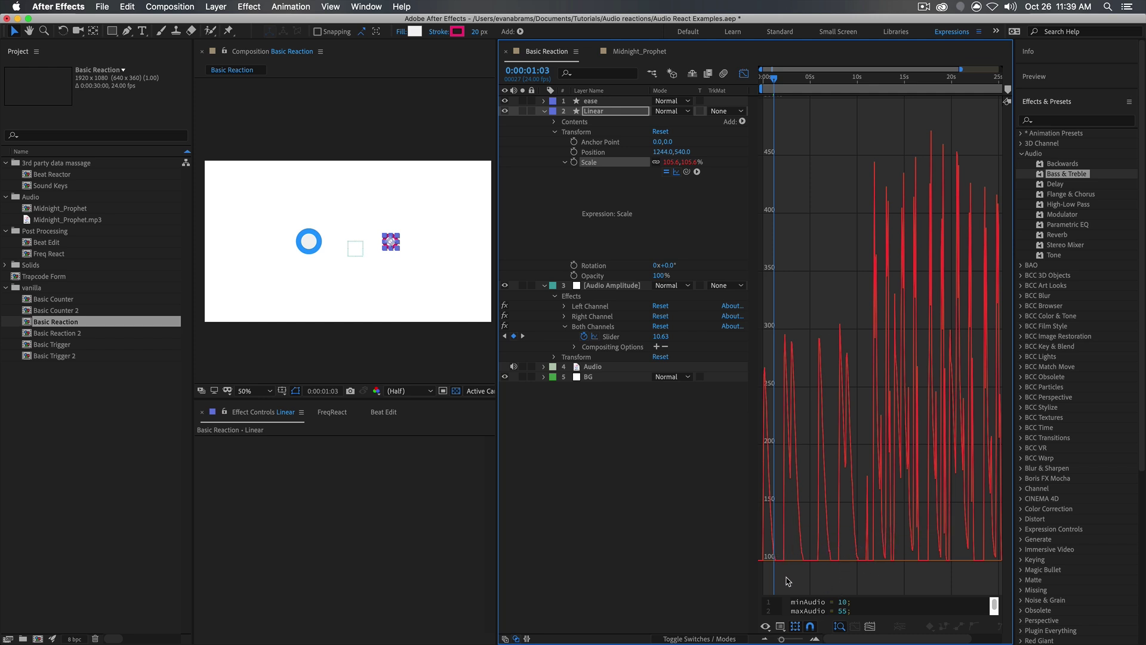
{"action": "key", "text": "shift+F3"}
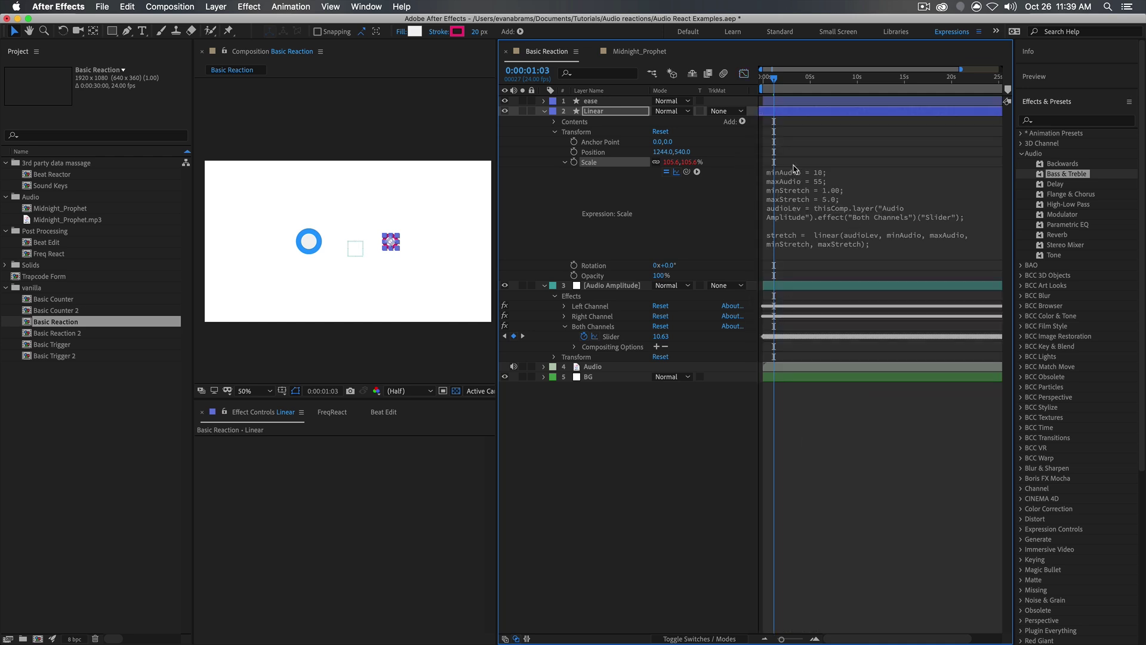
Step: Set minAudio back to 2 in the Linear layer's Scale expression
{"action": "double_click", "coordinate": [819, 173]}
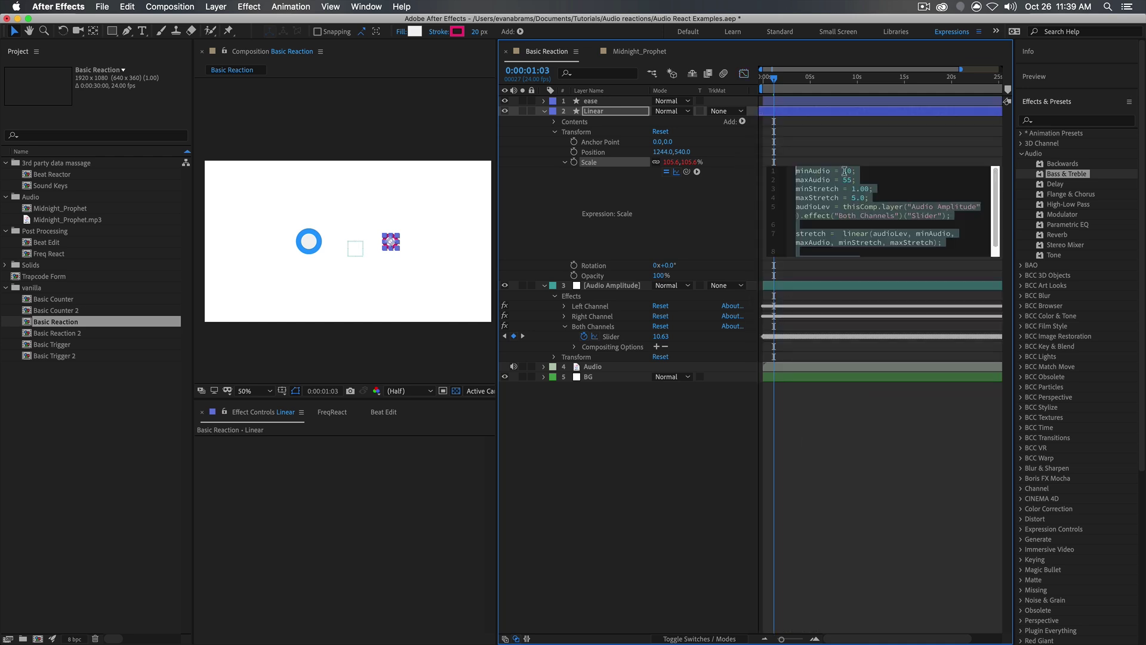
{"action": "type", "text": "2"}
{"action": "left_click", "coordinate": [983, 151]}
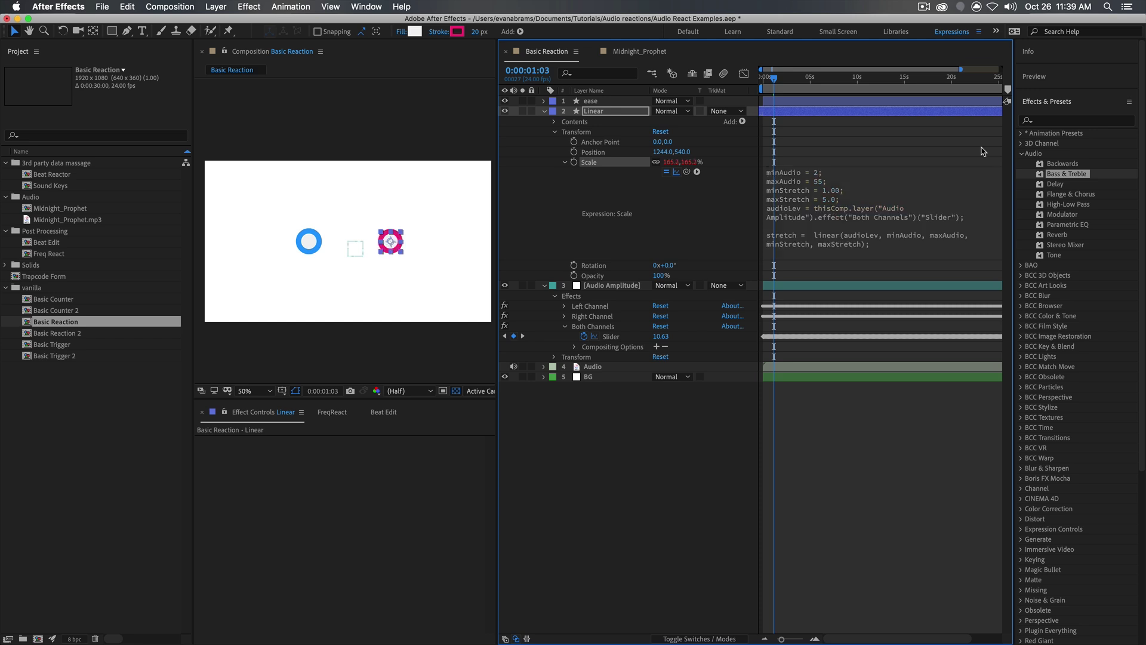
Step: Read the Linear layer's Scale expression through to its final line, value * stretch
{"action": "left_click", "coordinate": [811, 240]}
{"action": "scroll", "coordinate": [834, 218], "scroll_direction": "down", "scroll_amount": 2}
{"action": "left_click", "coordinate": [823, 224]}
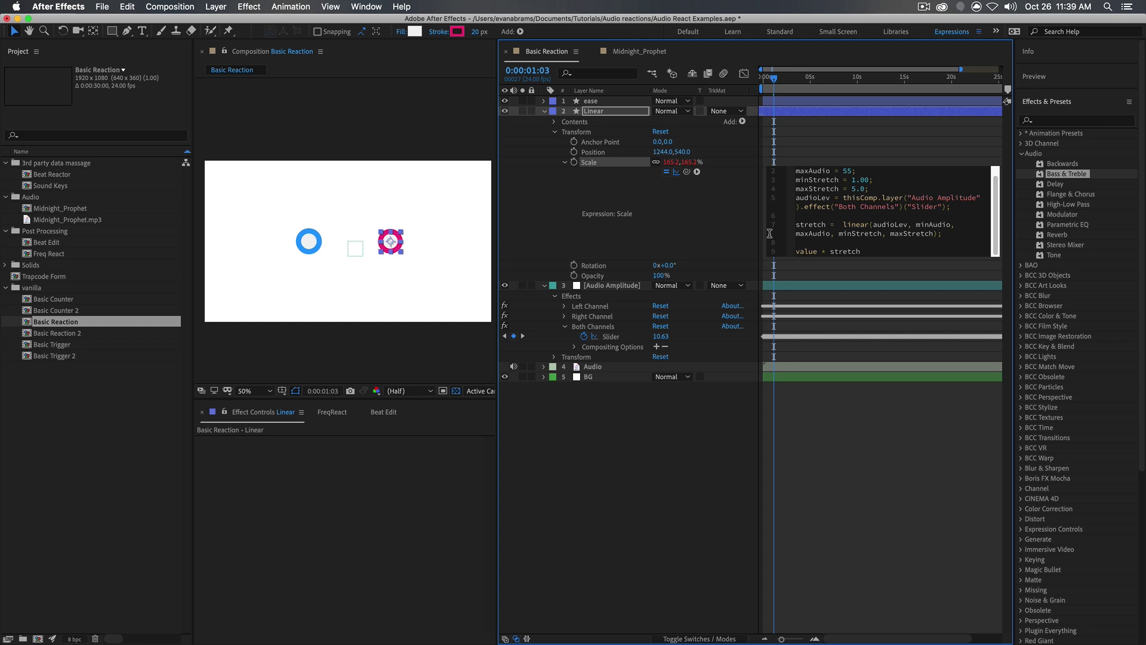
{"action": "left_click", "coordinate": [607, 166]}
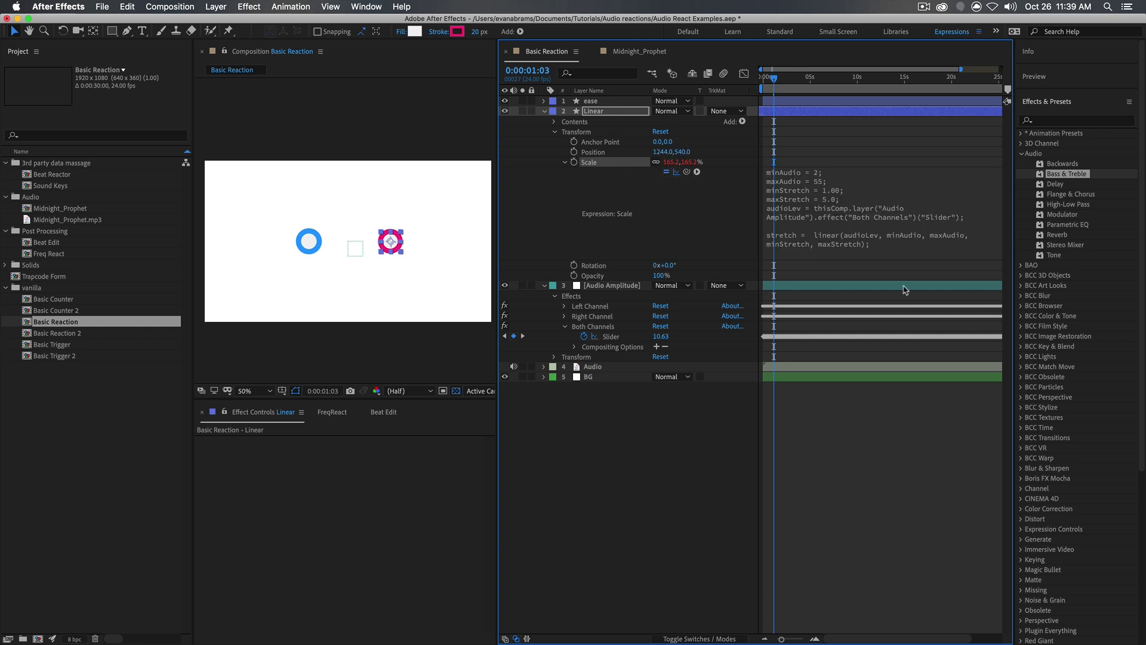
Step: Preview the Basic Reaction composition from its first frame to see both circles react to the audio
{"action": "left_click", "coordinate": [829, 495]}
{"action": "key", "text": "Home"}
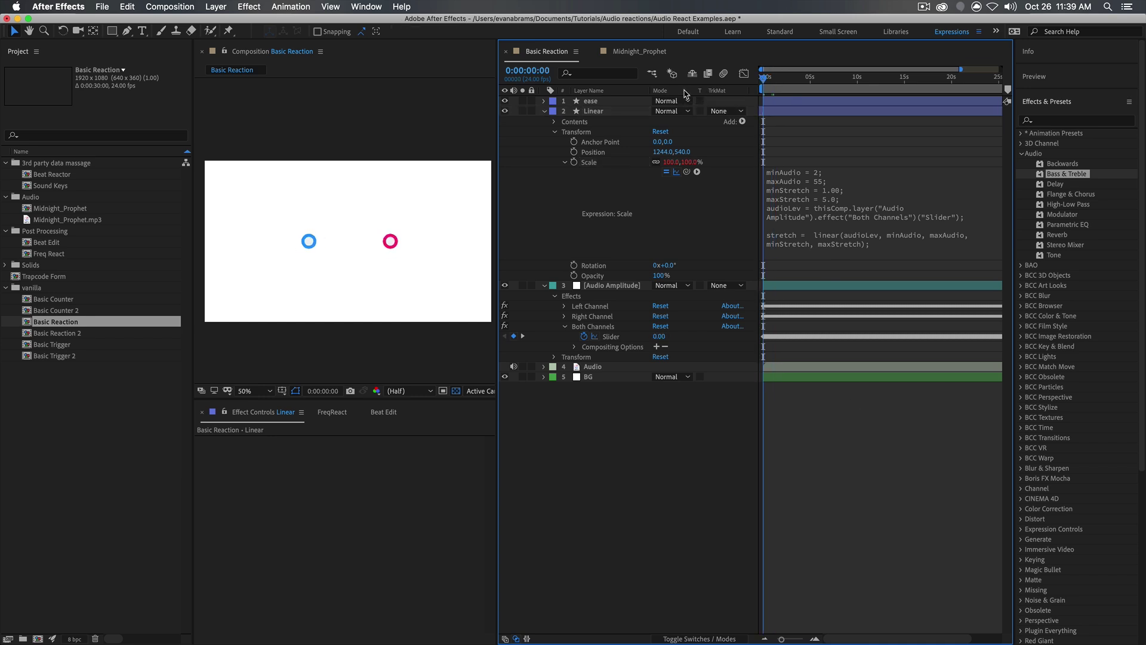
{"action": "key", "text": "space"}
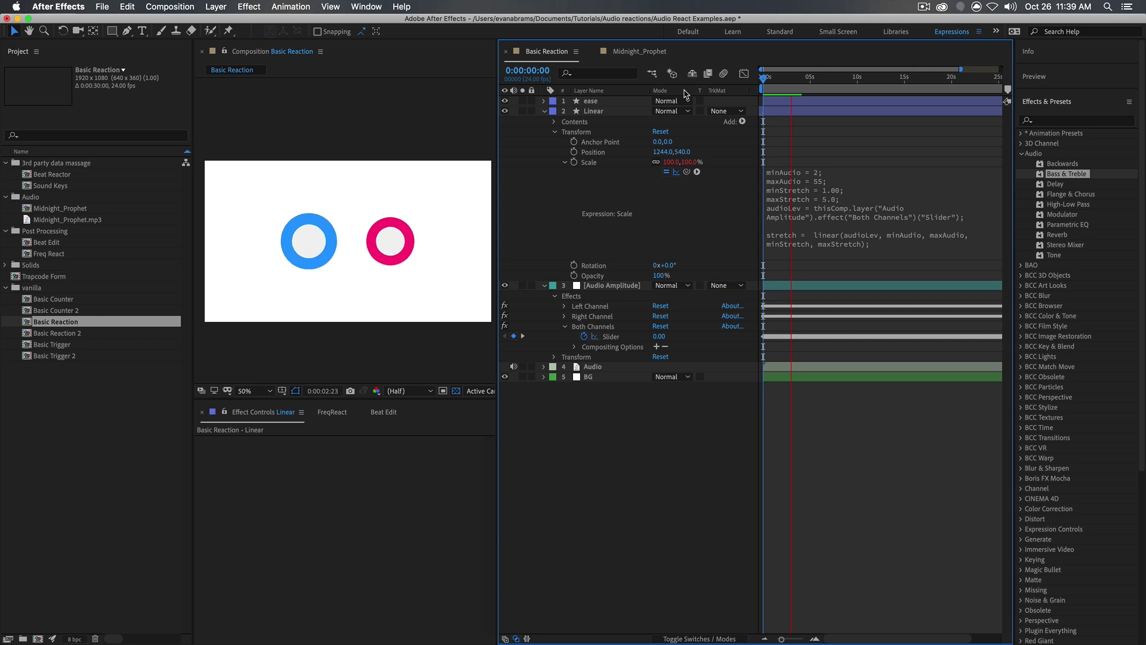
{"action": "key", "text": "space"}
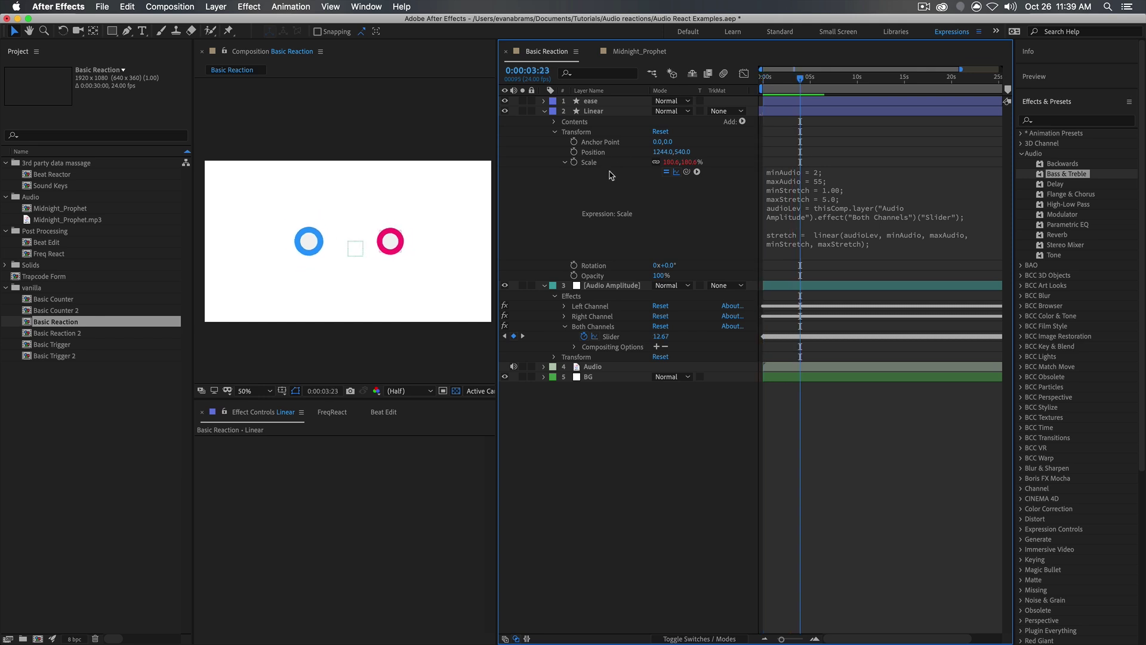
Step: Highlight the linear function in the Linear layer's Scale expression, and point out the ease layer's blue circle for comparison
{"action": "left_click", "coordinate": [881, 242]}
{"action": "left_click", "coordinate": [832, 233]}
{"action": "double_click", "coordinate": [851, 234]}
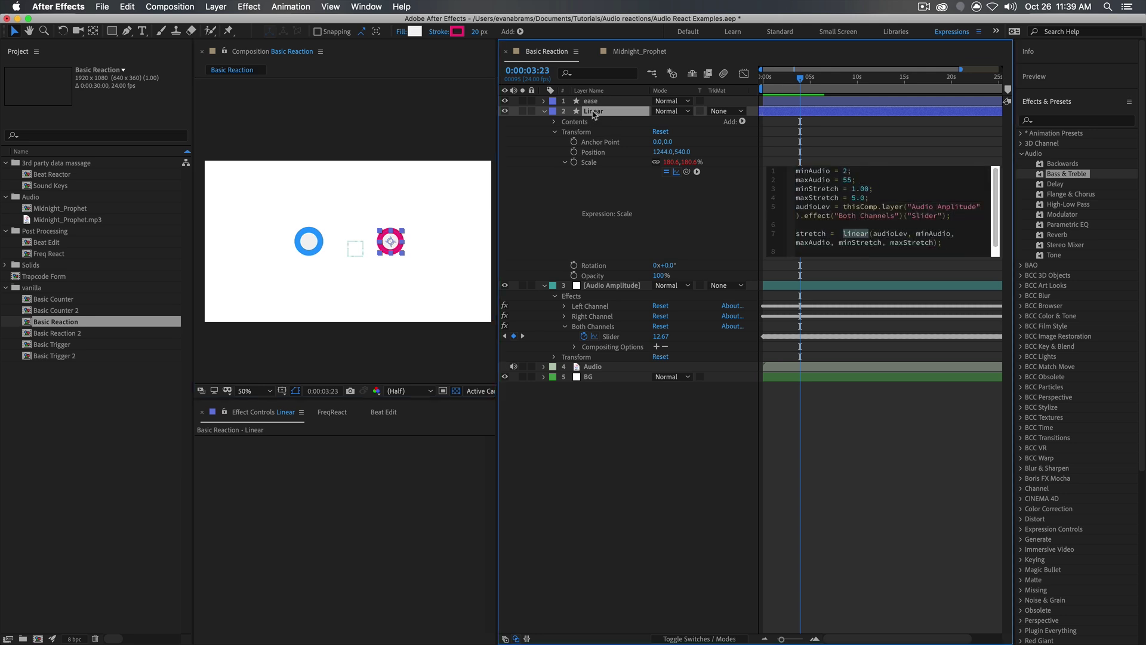
{"action": "left_click", "coordinate": [305, 245]}
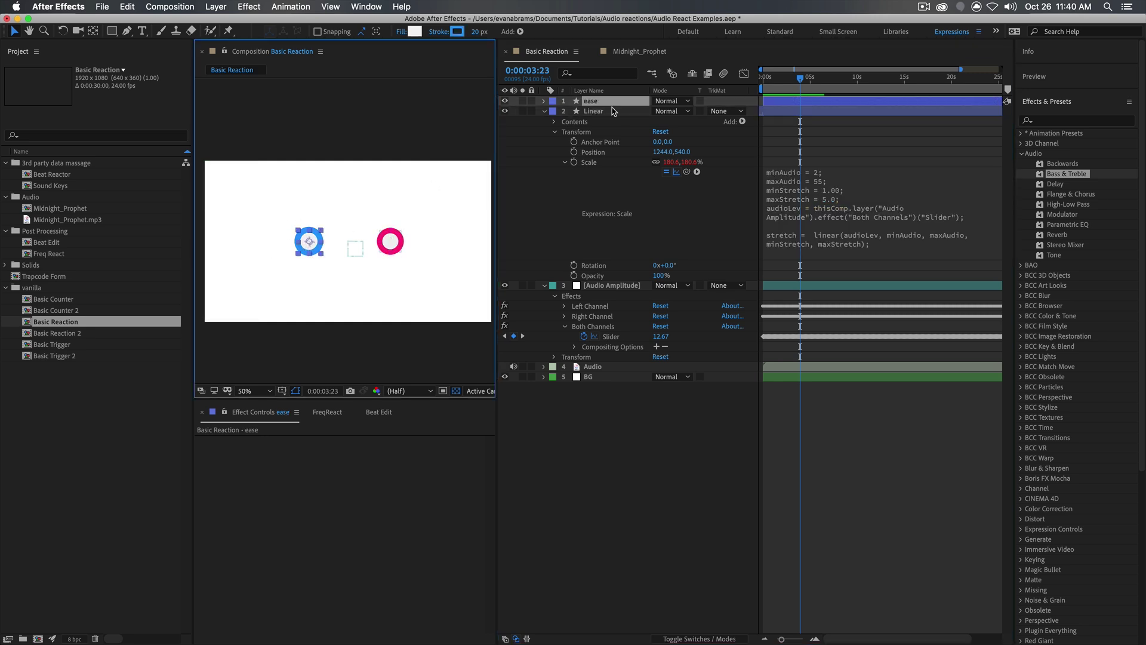
{"action": "left_click", "coordinate": [925, 493]}
Step: Preview the Basic Reaction 2 composition from its first frame
{"action": "left_click_drag", "start_coordinate": [815, 81], "coordinate": [850, 83]}
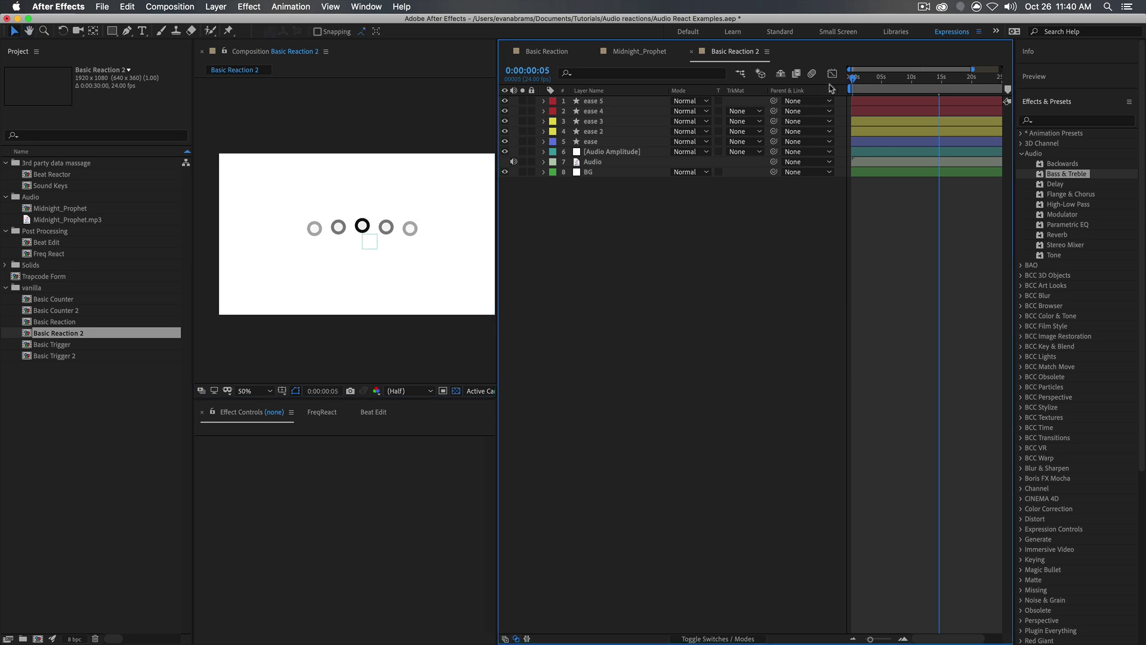
{"action": "left_click", "coordinate": [851, 88]}
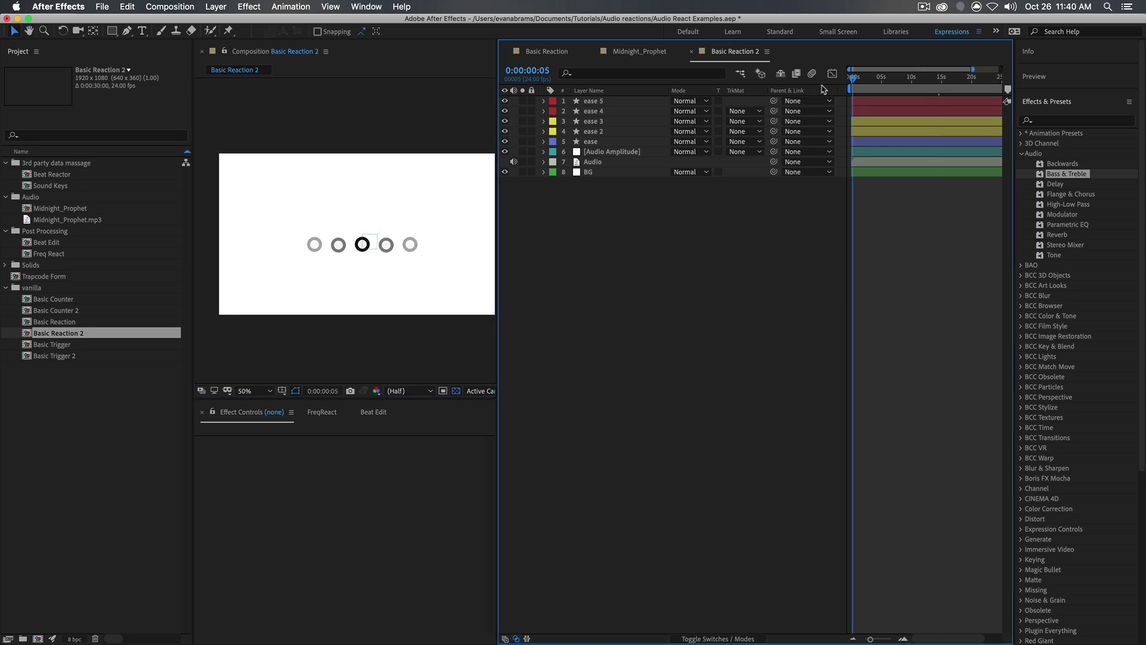
{"action": "key", "text": "space"}
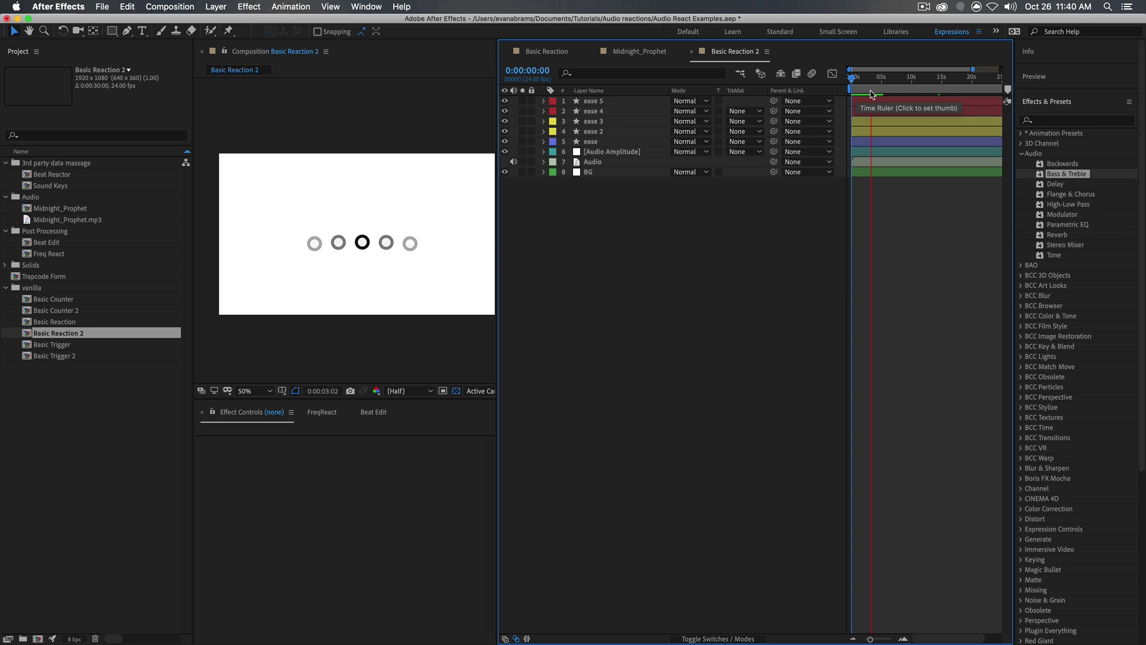
{"action": "key", "text": "space"}
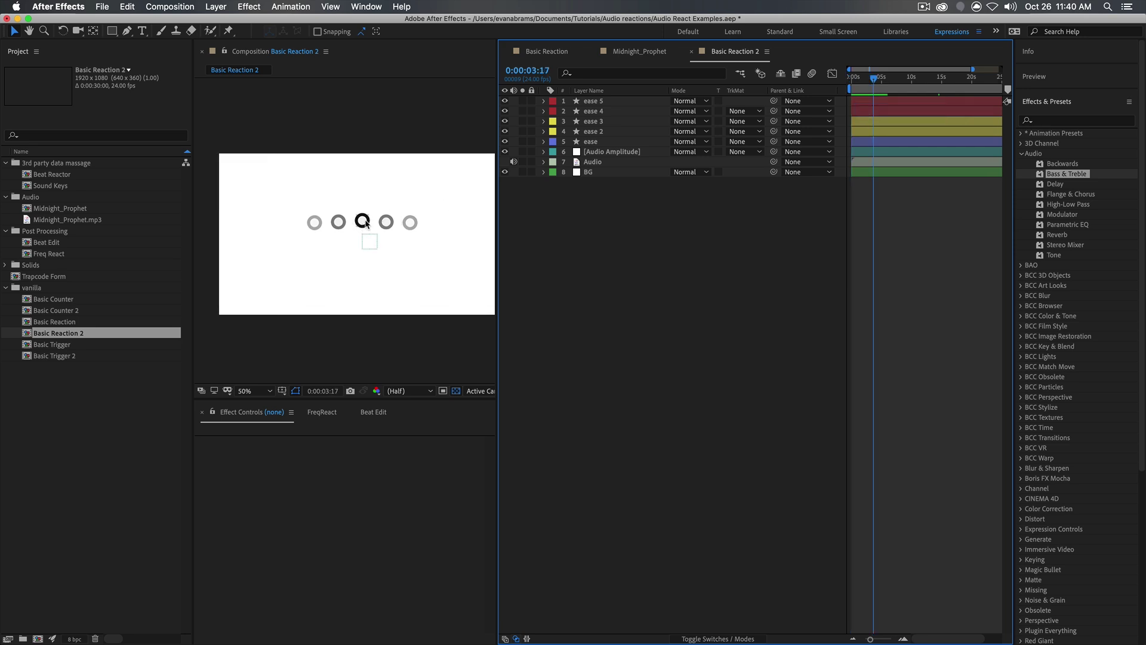
Step: Identify the layers behind the centre circle and its two neighbours on one side by selecting them, and clear the selection
{"action": "left_click", "coordinate": [313, 224]}
{"action": "left_click", "coordinate": [362, 222]}
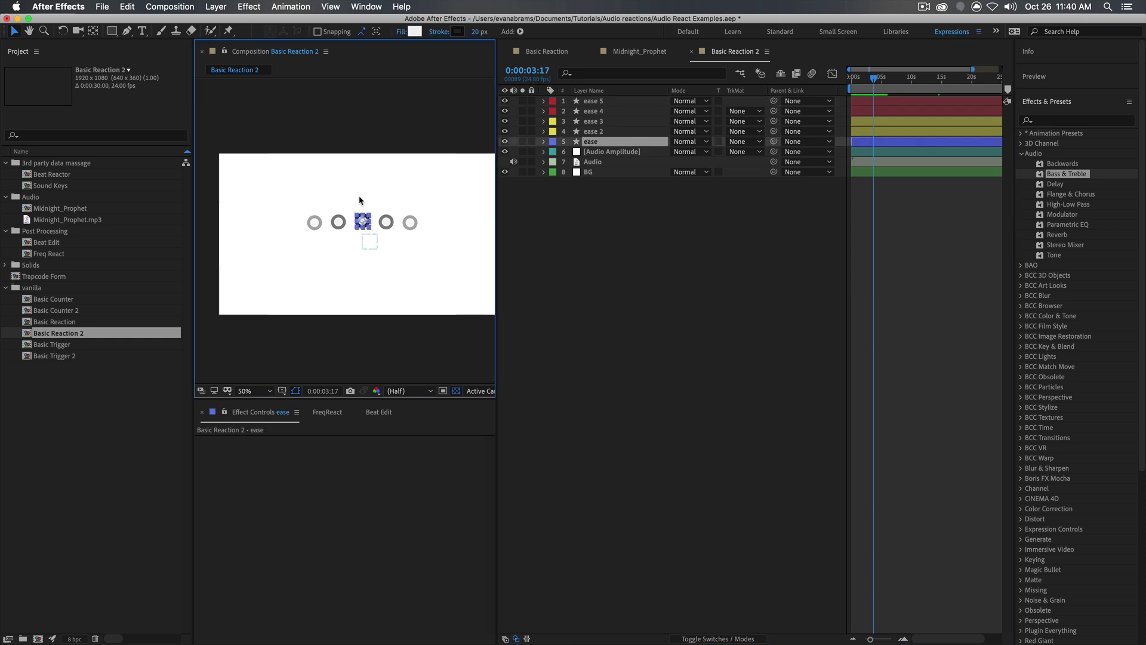
{"action": "left_click", "coordinate": [338, 223]}
{"action": "left_click", "coordinate": [314, 224], "text": "shift"}
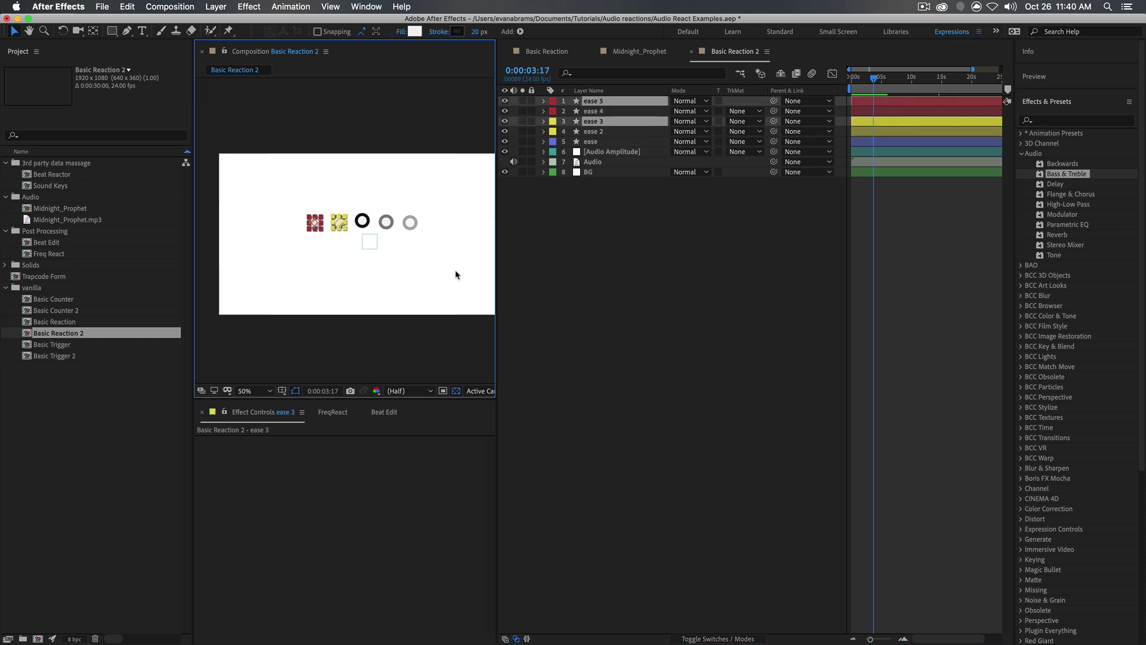
{"action": "left_click", "coordinate": [697, 293]}
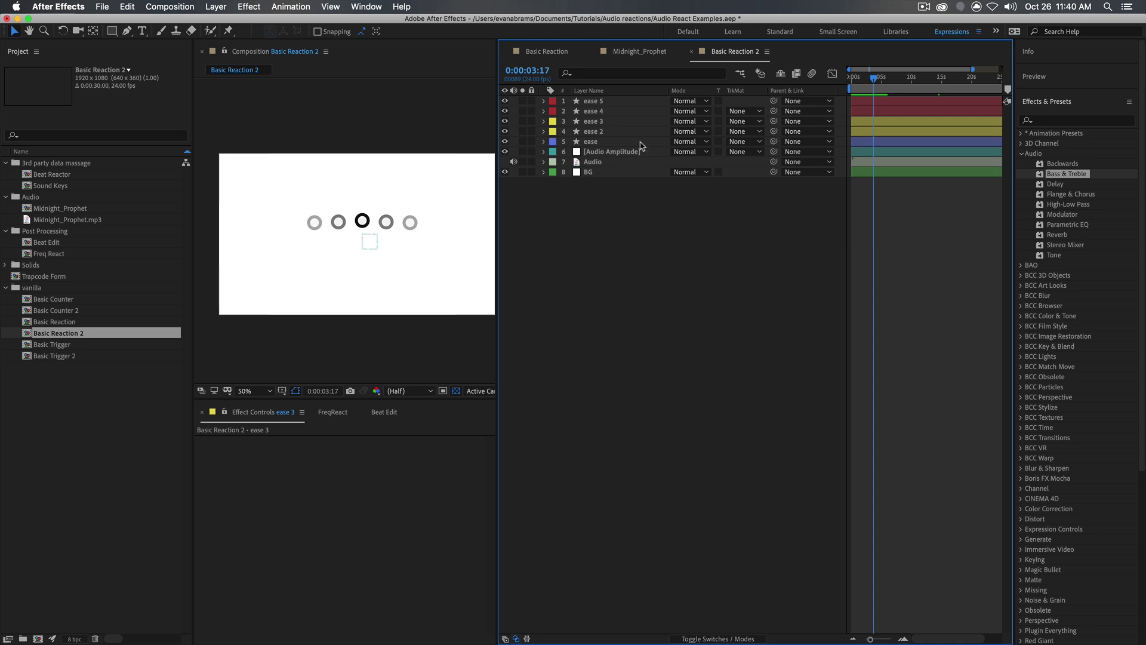
Step: Reveal the ease 5 layer's modified properties and enlarge its Position expression field to read the full code
{"action": "left_click", "coordinate": [595, 102]}
{"action": "key", "text": "u"}
{"action": "key", "text": "u"}
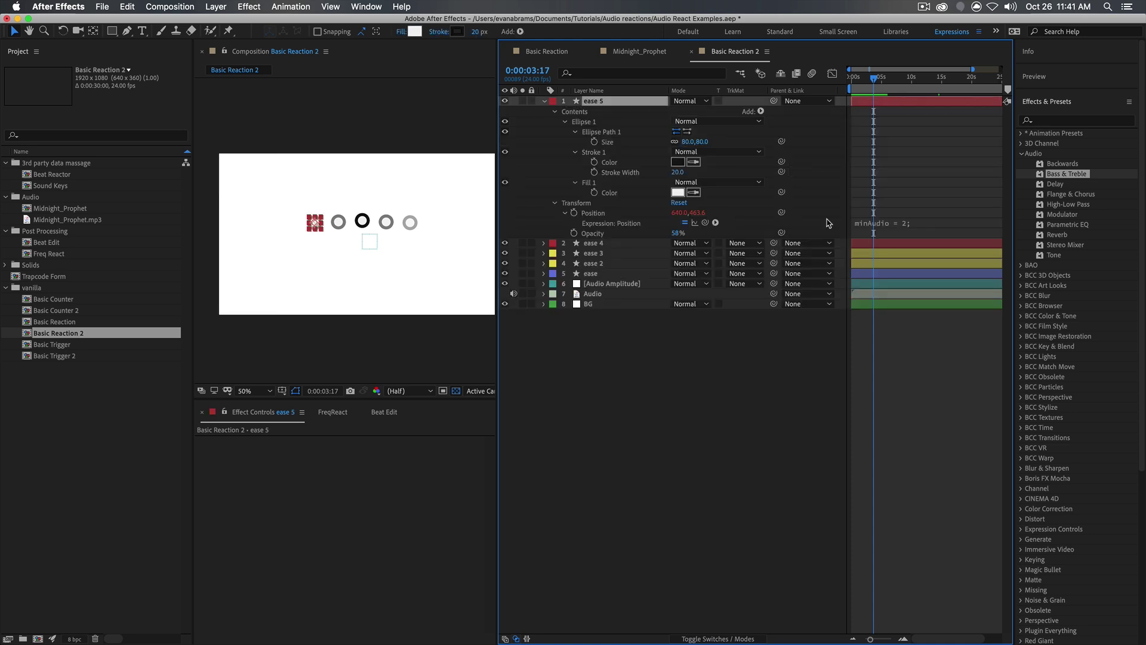
{"action": "left_click_drag", "start_coordinate": [884, 231], "coordinate": [883, 389]}
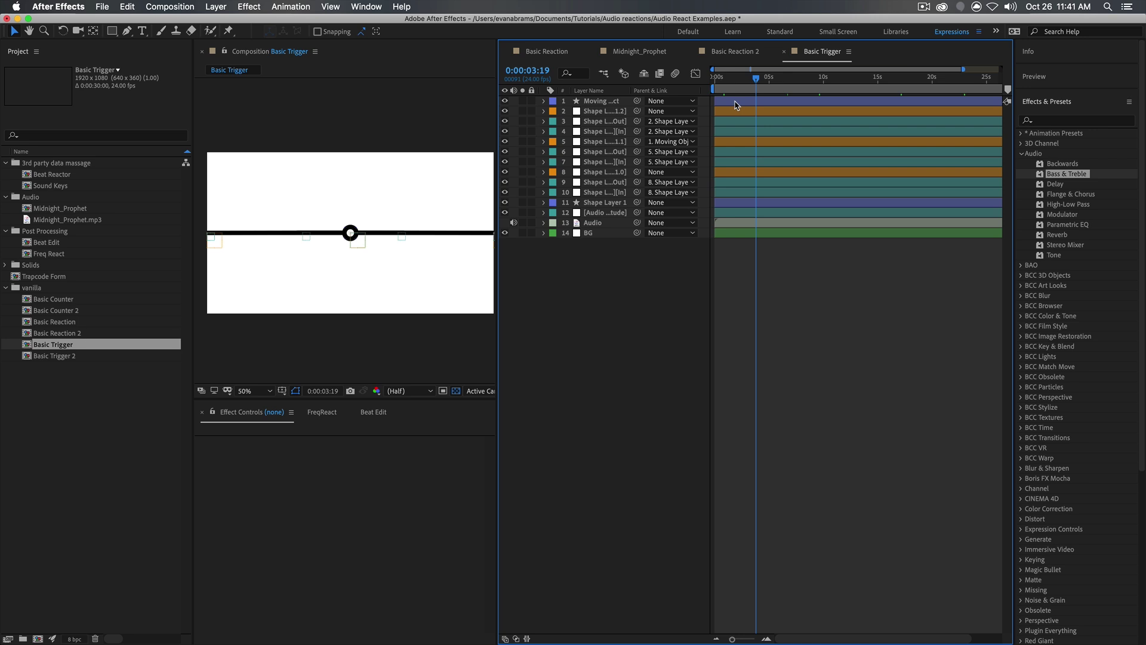
Step: Switch to Chrome, read through MotionScript's Triggering an Expression With Audio article, and return to the Basic Trigger composition in After Effects
{"action": "key", "text": "super+Tab"}
{"action": "scroll", "coordinate": [345, 350], "scroll_direction": "down", "scroll_amount": 1}
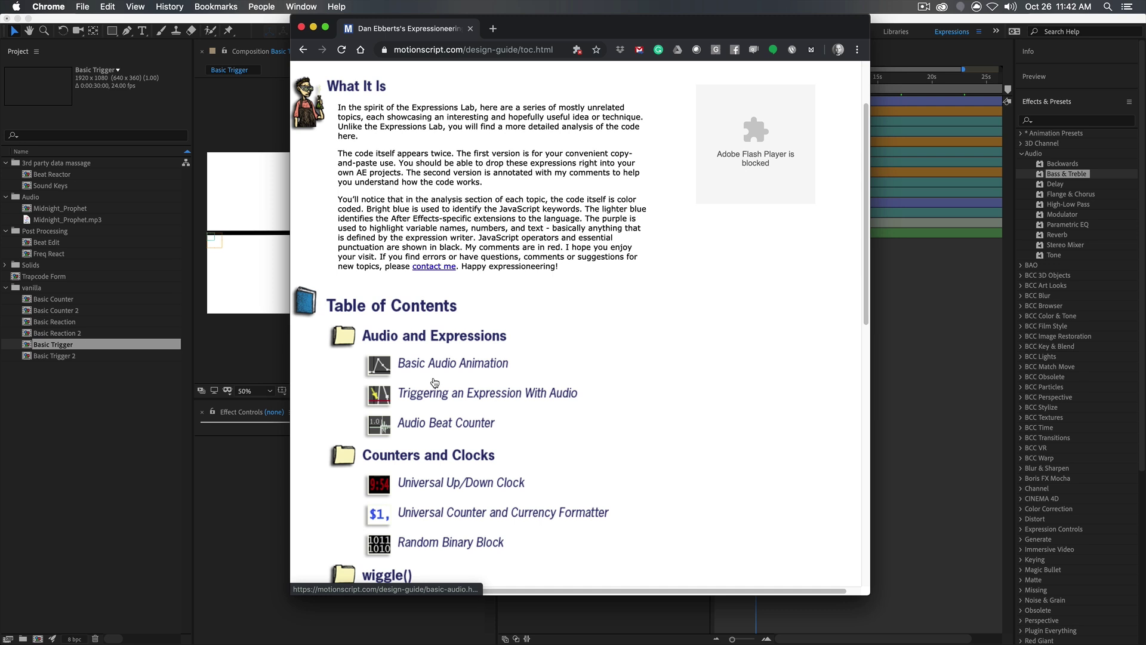
{"action": "left_click", "coordinate": [423, 393]}
{"action": "scroll", "coordinate": [488, 345], "scroll_direction": "down", "scroll_amount": 5}
{"action": "scroll", "coordinate": [489, 345], "scroll_direction": "down", "scroll_amount": 13}
{"action": "scroll", "coordinate": [487, 345], "scroll_direction": "down", "scroll_amount": 3}
{"action": "left_click", "coordinate": [953, 334]}
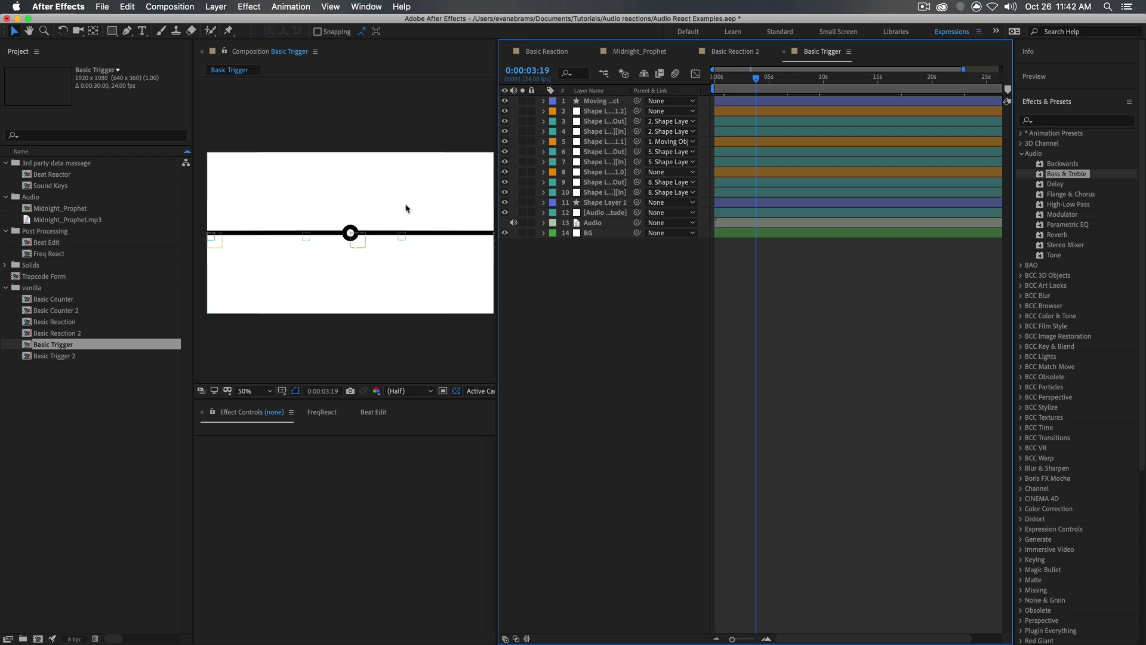
Step: Preview the Basic Trigger composition from its first frame to watch the circle and line wobble
{"action": "left_click", "coordinate": [348, 234]}
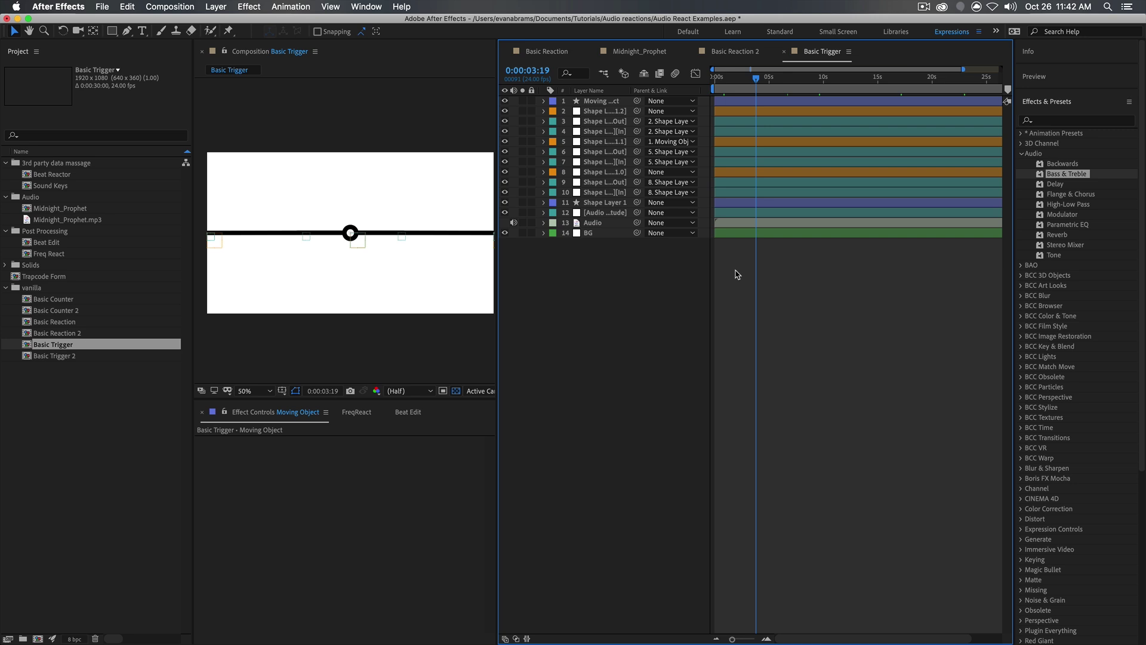
{"action": "left_click_drag", "start_coordinate": [757, 76], "coordinate": [714, 78]}
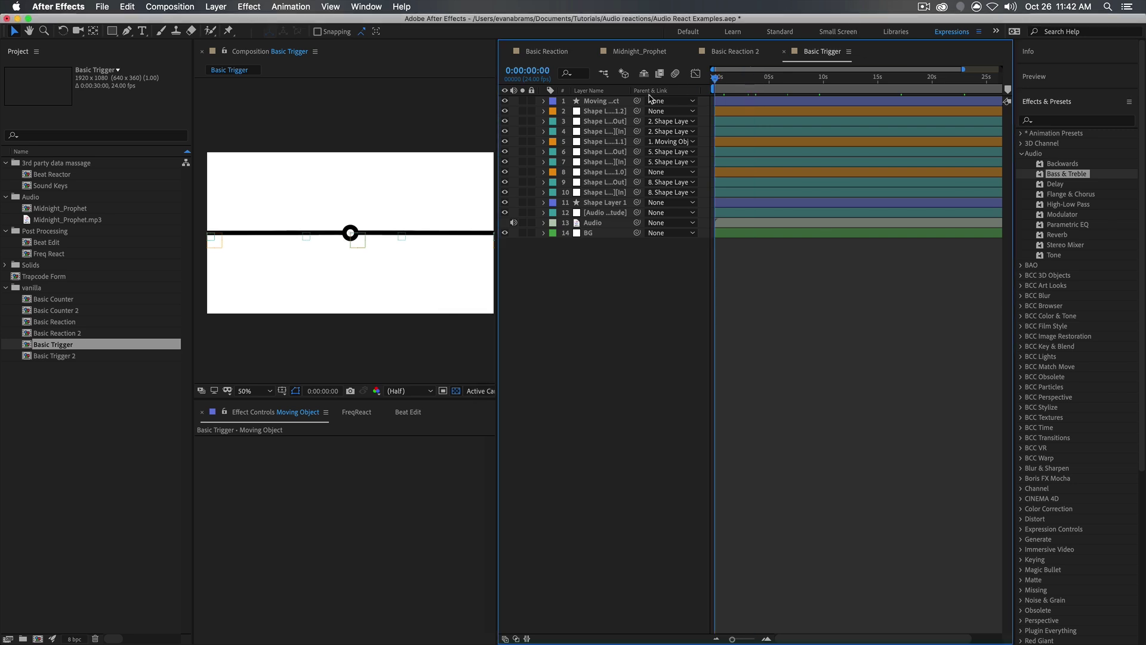
{"action": "key", "text": "space"}
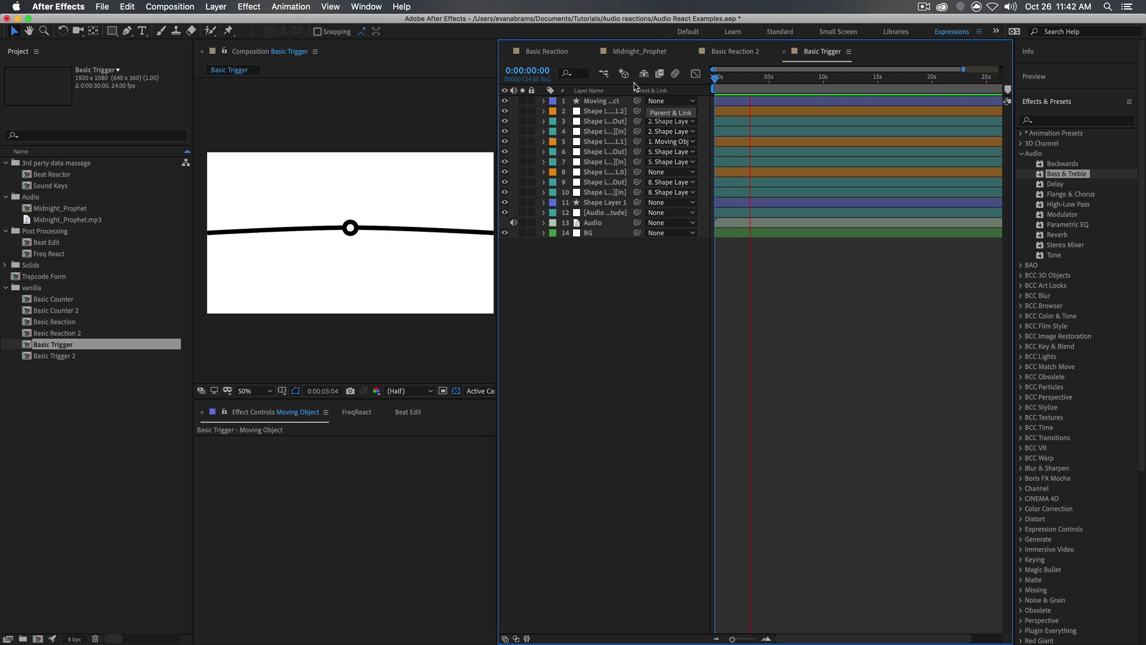
{"action": "key", "text": "space"}
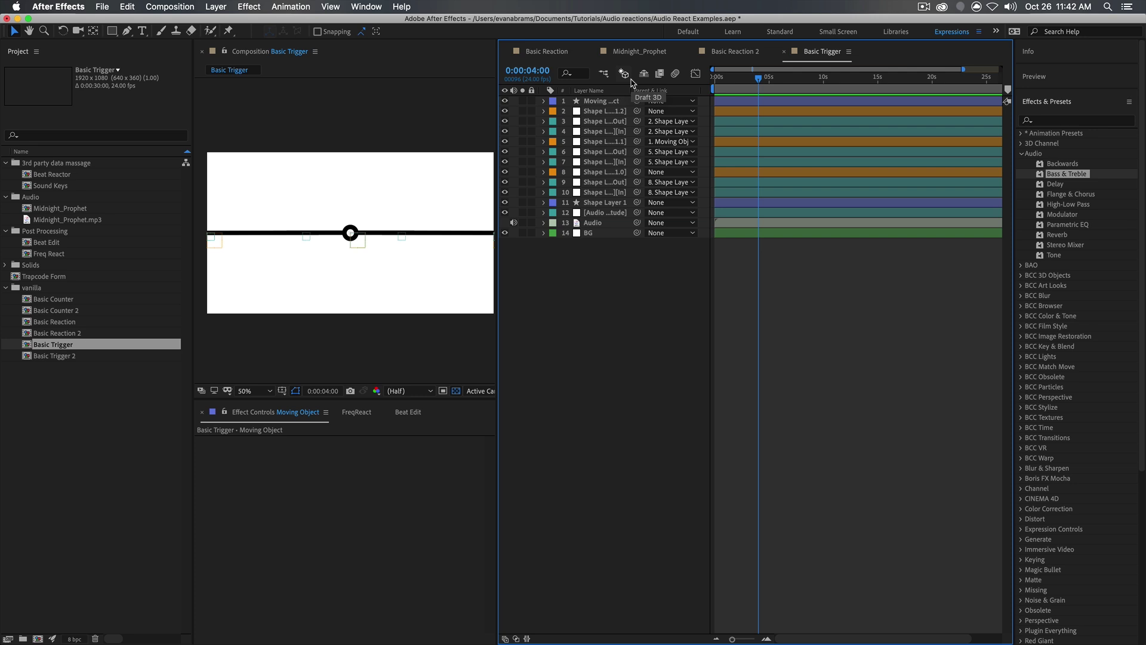
Step: Reveal the Moving Object layer's Position expression and enlarge its field to read the full trigger code
{"action": "left_click", "coordinate": [591, 102]}
{"action": "key", "text": "e"}
{"action": "key", "text": "e"}
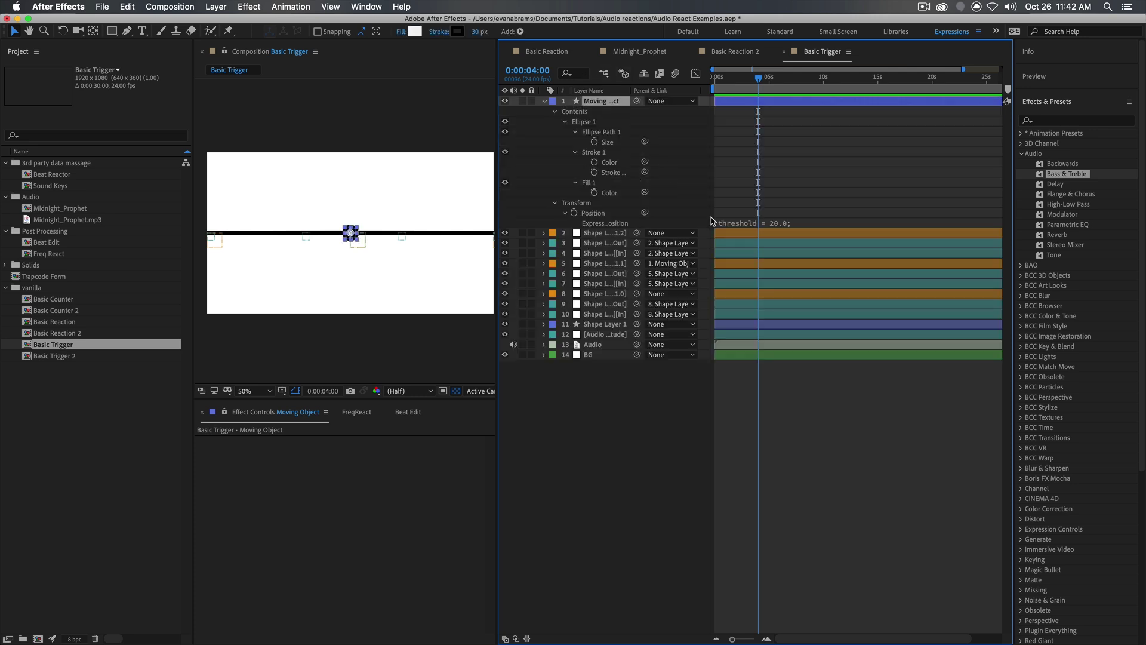
{"action": "left_click_drag", "start_coordinate": [726, 233], "coordinate": [723, 536]}
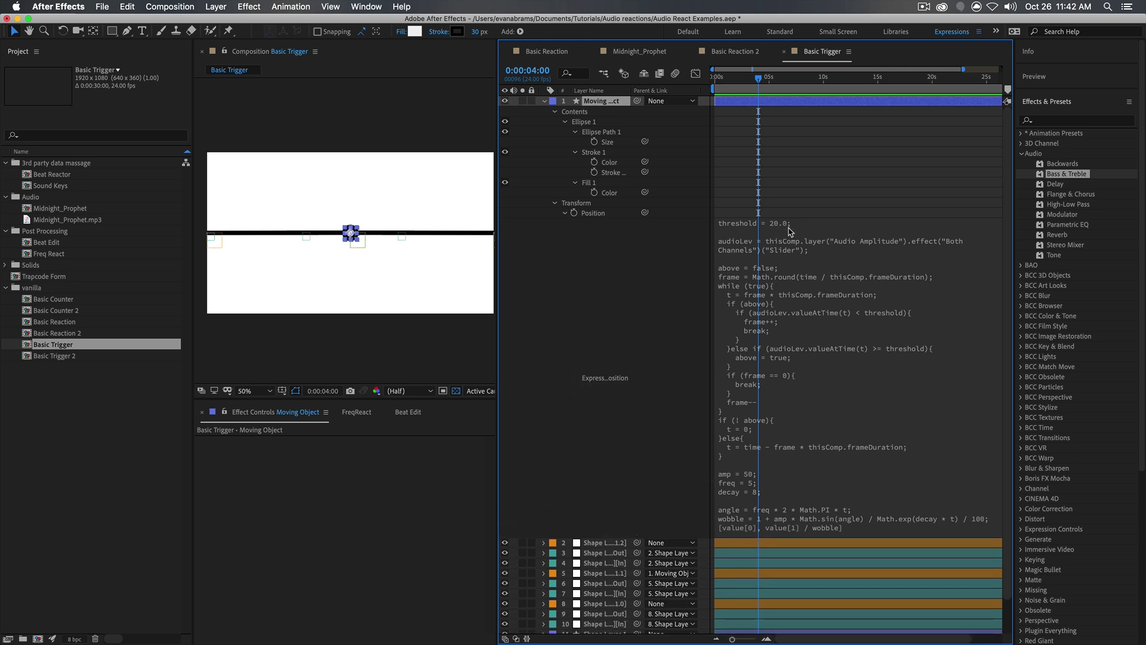
{"action": "scroll", "coordinate": [797, 259], "scroll_direction": "down", "scroll_amount": 2}
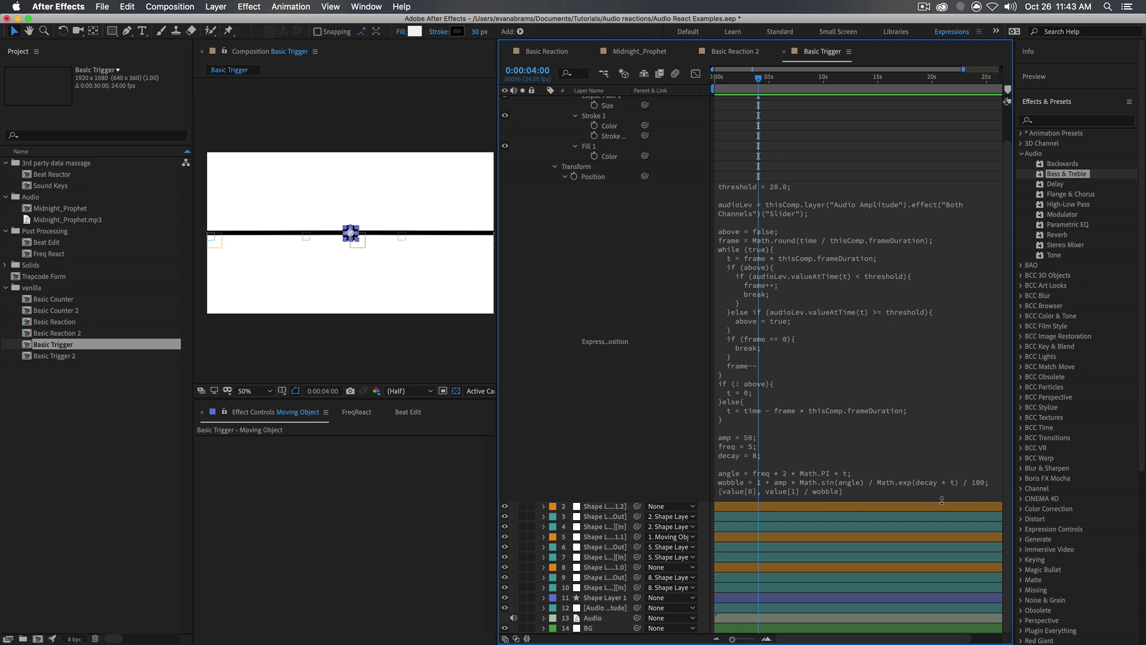
Step: Open the Moving Object layer's Position expression in the editor and examine the amp, freq and decay wobble variables
{"action": "left_click", "coordinate": [872, 488]}
{"action": "left_click_drag", "start_coordinate": [872, 489], "coordinate": [748, 437]}
{"action": "left_click", "coordinate": [790, 442]}
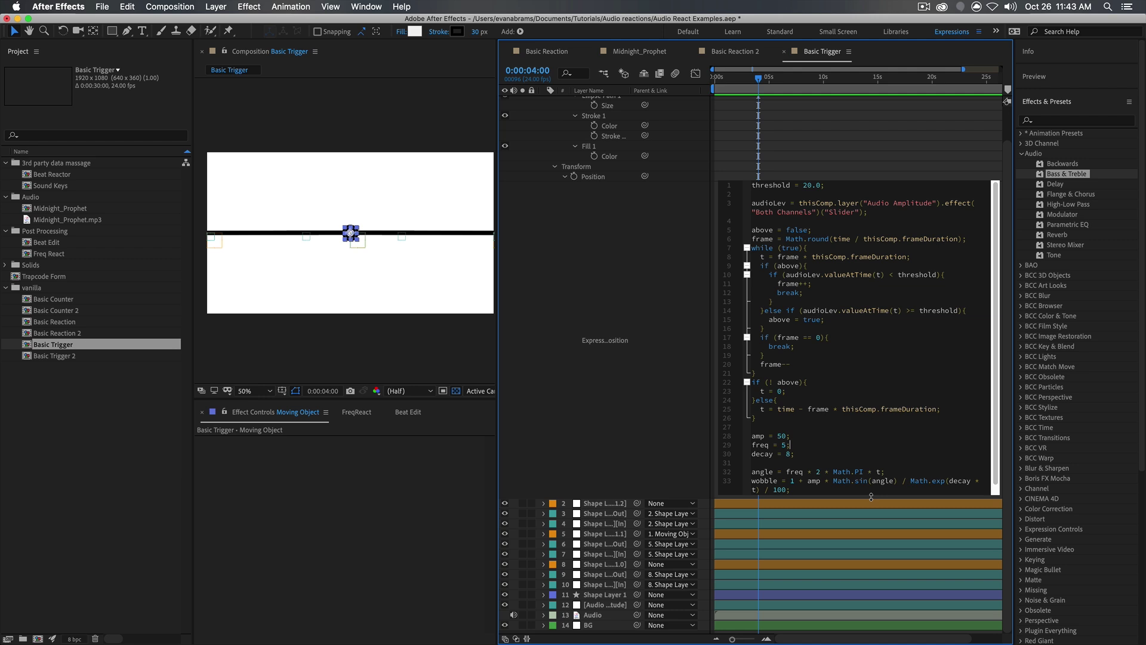
Step: Read the closing lines of the Moving Object's Position expression, from the amp value through the wobble calculation to the returned value
{"action": "left_click_drag", "start_coordinate": [825, 488], "coordinate": [738, 428]}
{"action": "left_click", "coordinate": [790, 436]}
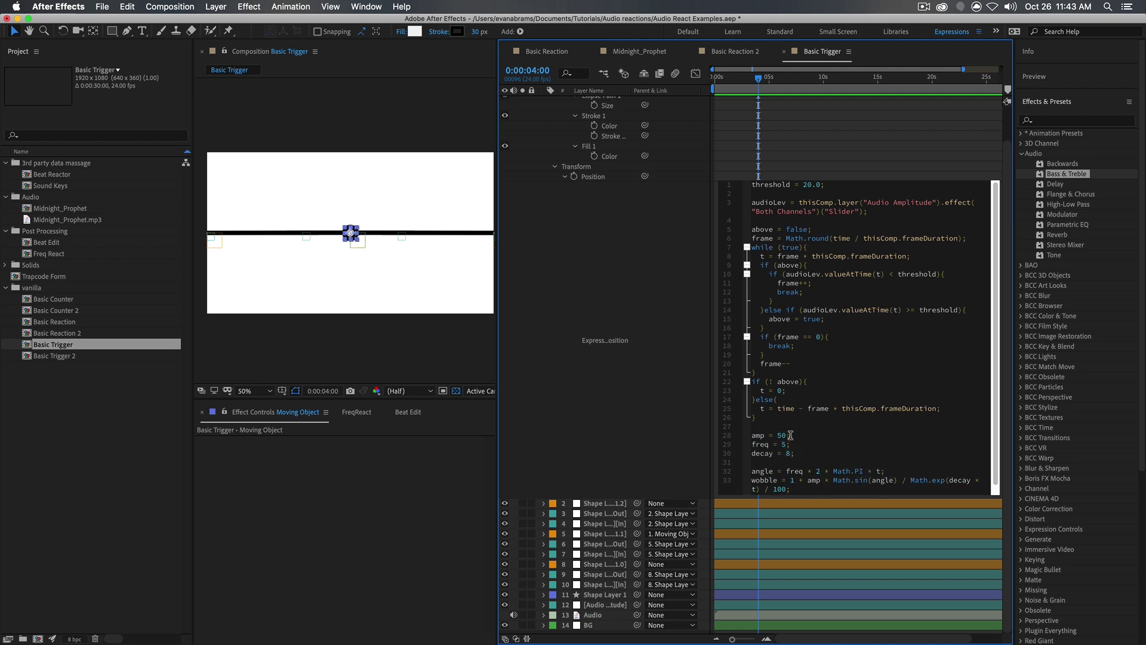
{"action": "scroll", "coordinate": [794, 437], "scroll_direction": "down", "scroll_amount": 1}
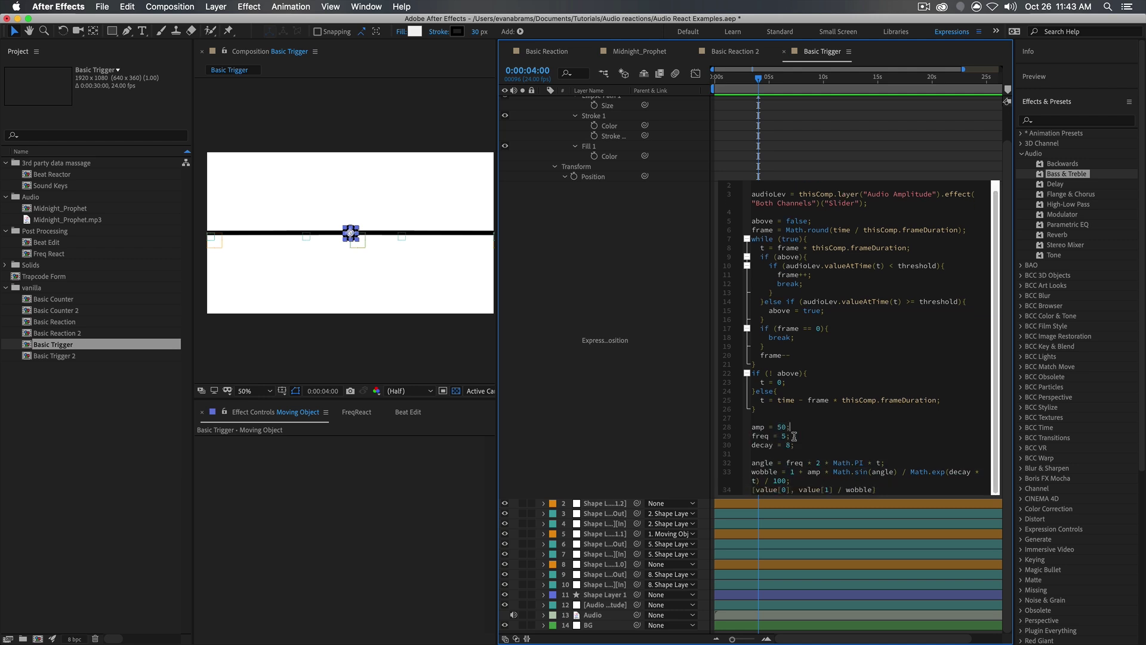
Step: Open the Basic Trigger 2 composition and examine the [960,540+(100*t*t)] line that ends its Position expression
{"action": "double_click", "coordinate": [75, 356]}
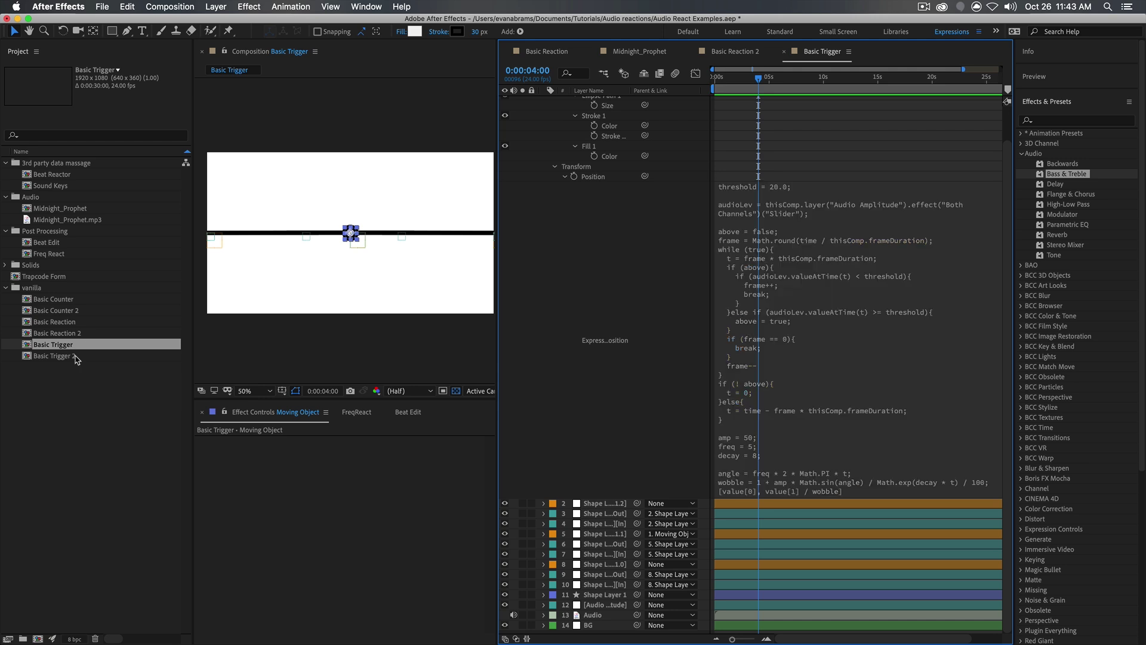
{"action": "left_click", "coordinate": [886, 347]}
{"action": "key", "text": "super+a"}
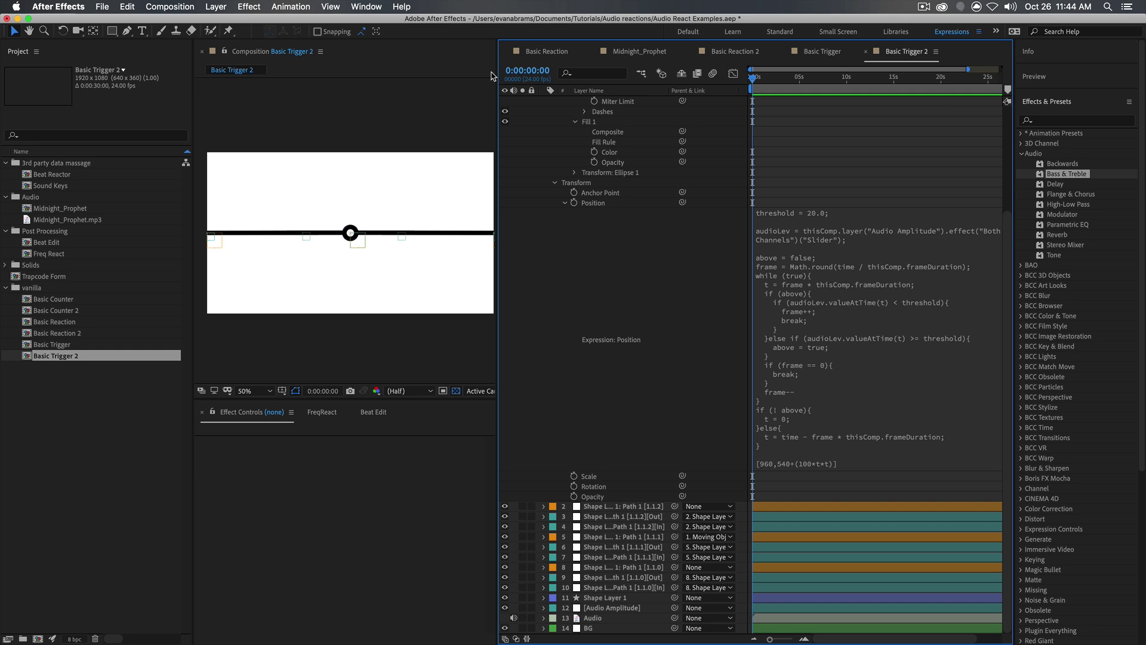
{"action": "left_click", "coordinate": [806, 463]}
{"action": "left_click_drag", "start_coordinate": [875, 463], "coordinate": [774, 460]}
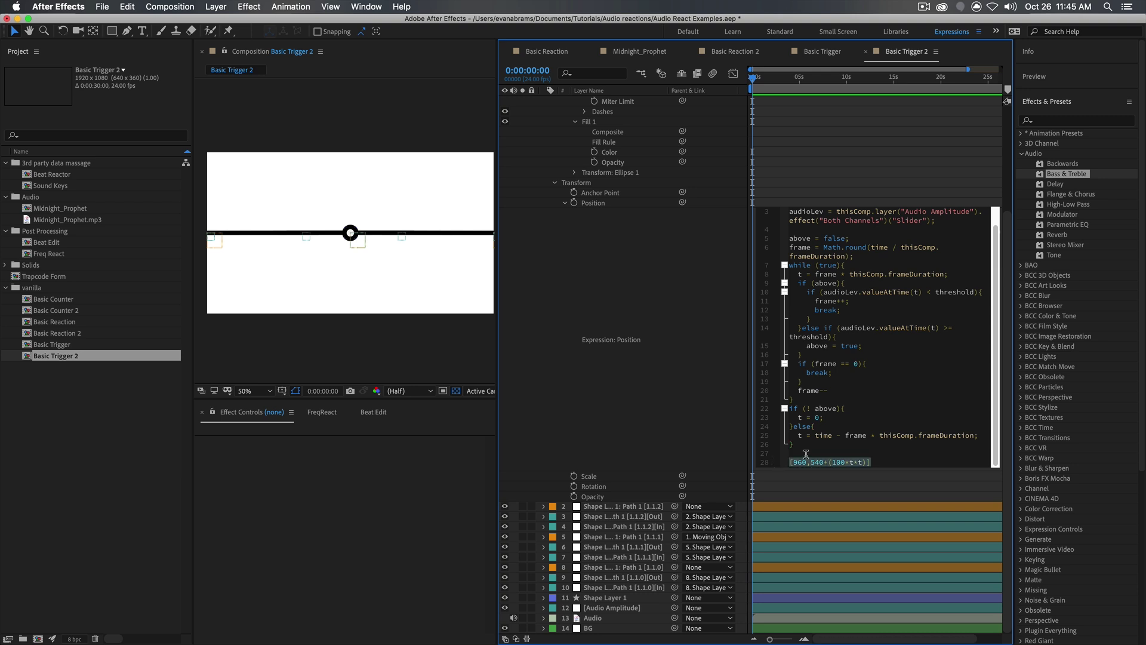
{"action": "double_click", "coordinate": [803, 462]}
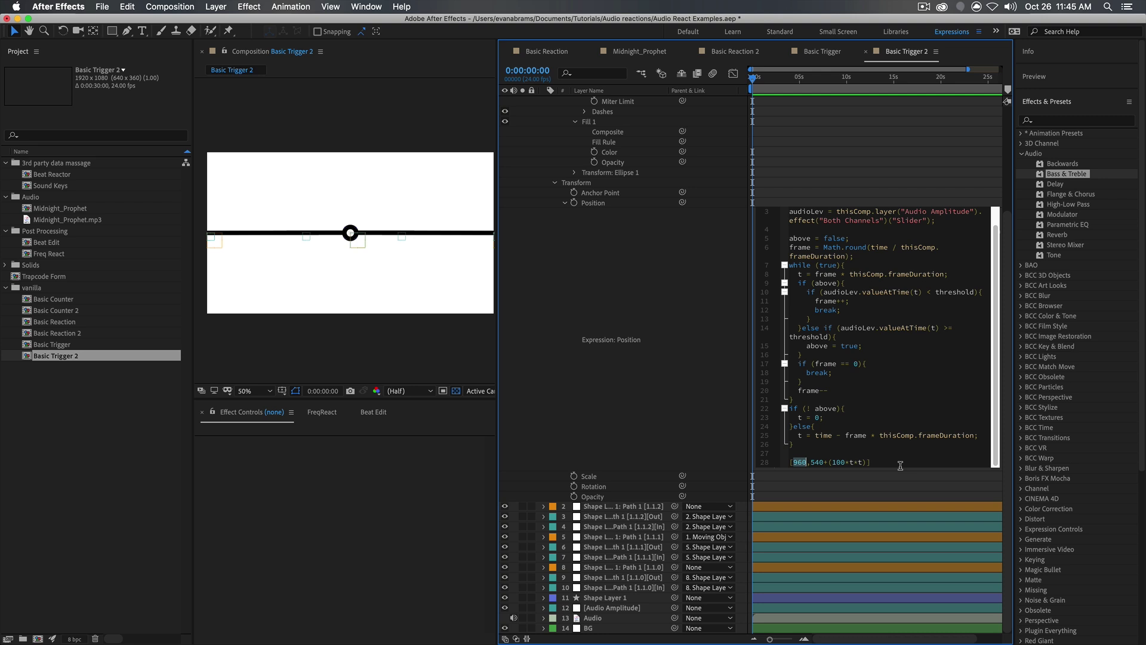
Step: Exit the Position expression editor and preview Basic Trigger 2 from the first frame to about 5 seconds
{"action": "left_click_drag", "start_coordinate": [900, 465], "coordinate": [842, 346]}
{"action": "left_click", "coordinate": [842, 346]}
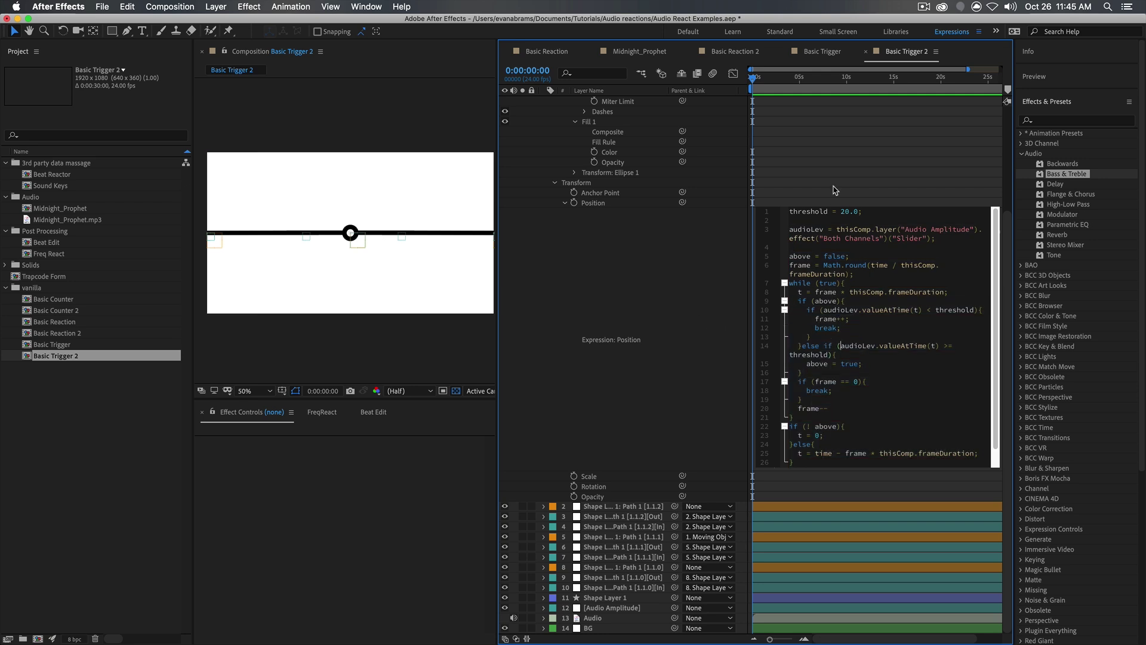
{"action": "left_click", "coordinate": [836, 190]}
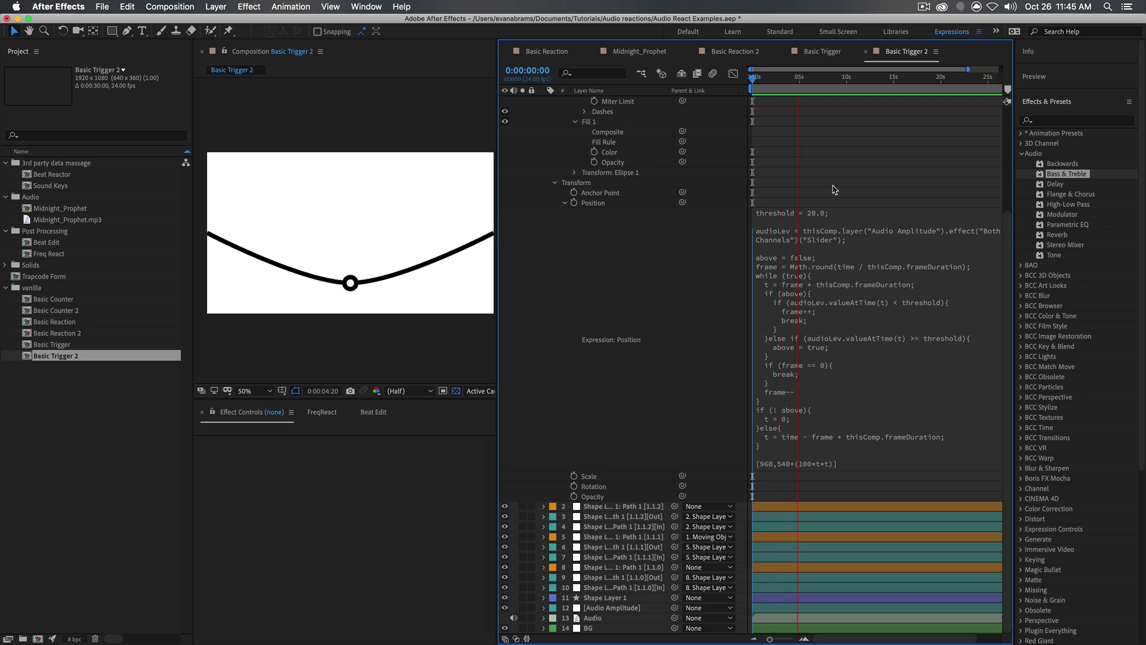
{"action": "key", "text": "space"}
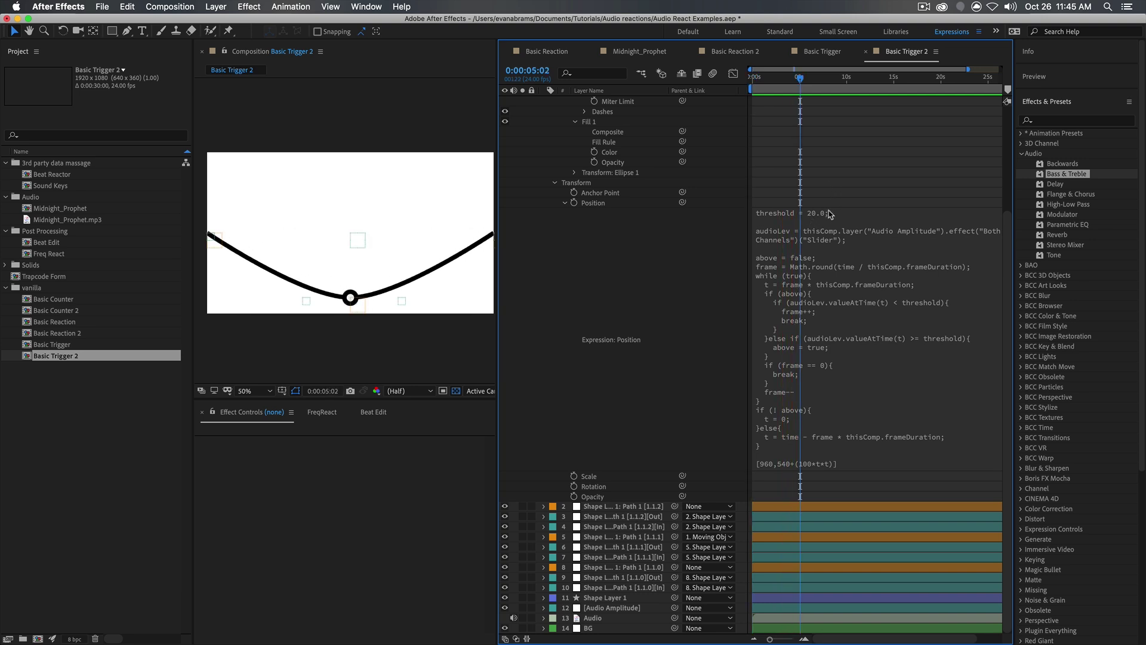
Step: Review the threshold and frame-timing code in Basic Trigger 2's Position expression, close it unchanged, and select the Audio layer
{"action": "left_click", "coordinate": [796, 285]}
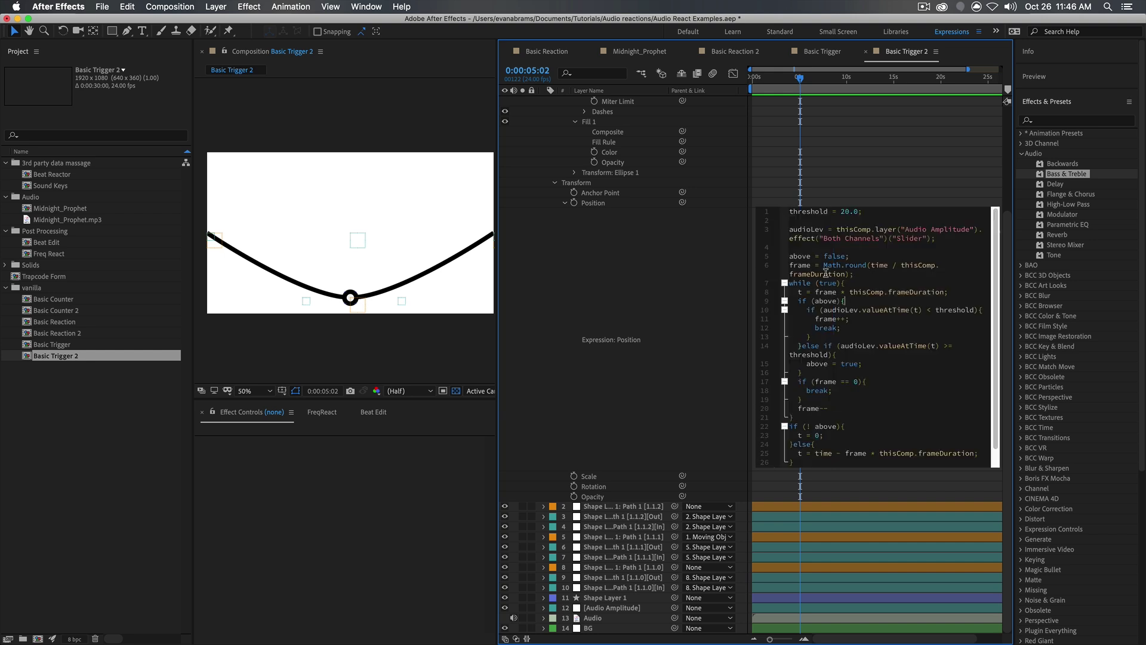
{"action": "left_click", "coordinate": [860, 270]}
{"action": "left_click", "coordinate": [802, 206]}
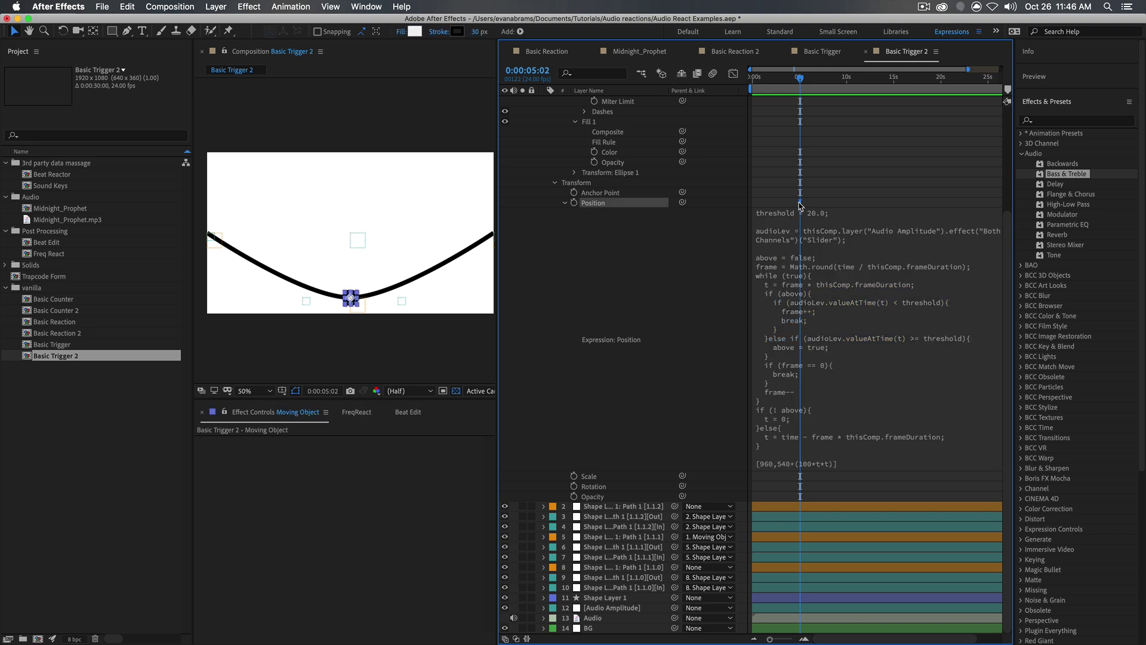
{"action": "left_click", "coordinate": [605, 619]}
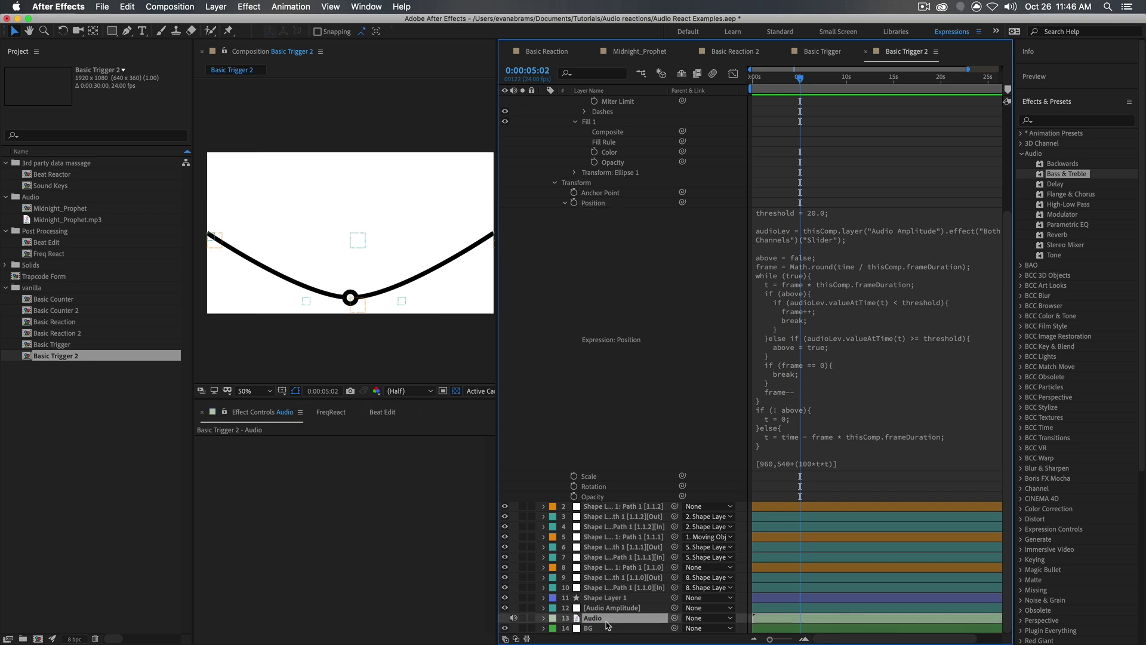
Step: Open the Basic Counter 2 composition with its full Source Text expression showing, and preview the number counting from the start
{"action": "double_click", "coordinate": [71, 310]}
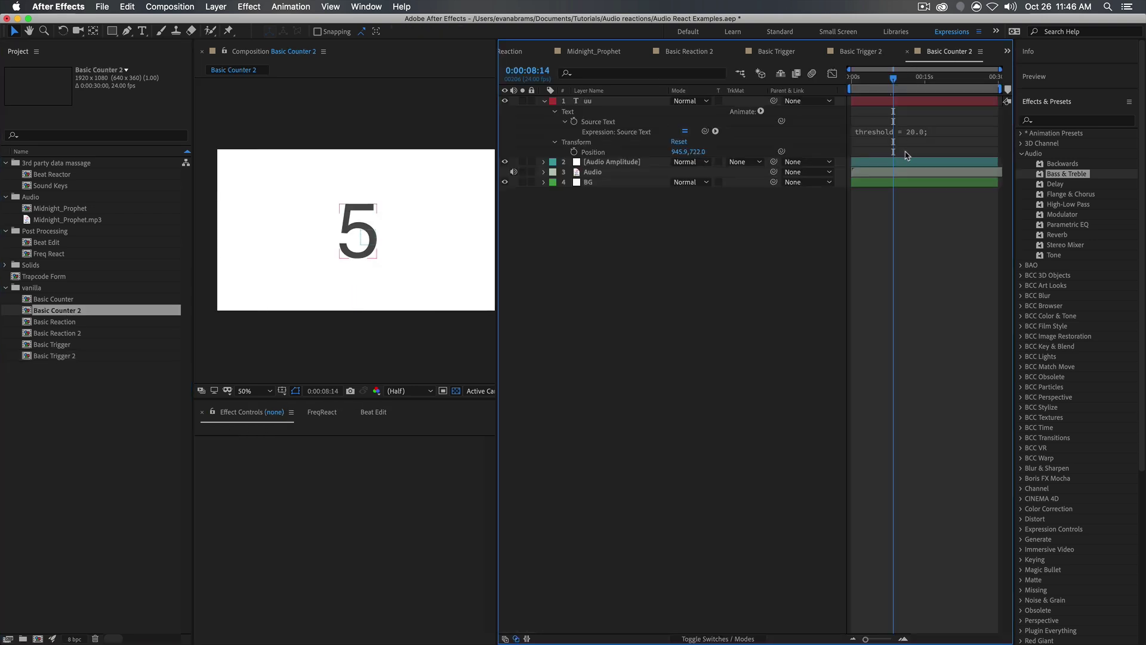
{"action": "left_click_drag", "start_coordinate": [899, 138], "coordinate": [912, 422]}
{"action": "key", "text": "Home"}
{"action": "left_click_drag", "start_coordinate": [851, 94], "coordinate": [904, 244]}
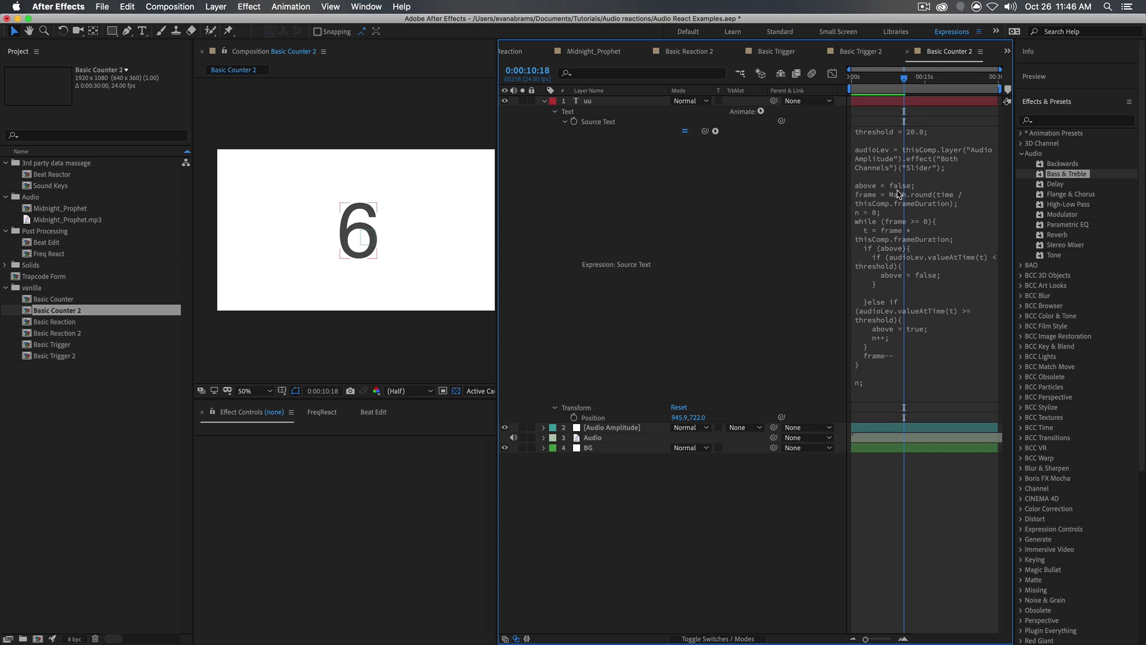
{"action": "key", "text": "space"}
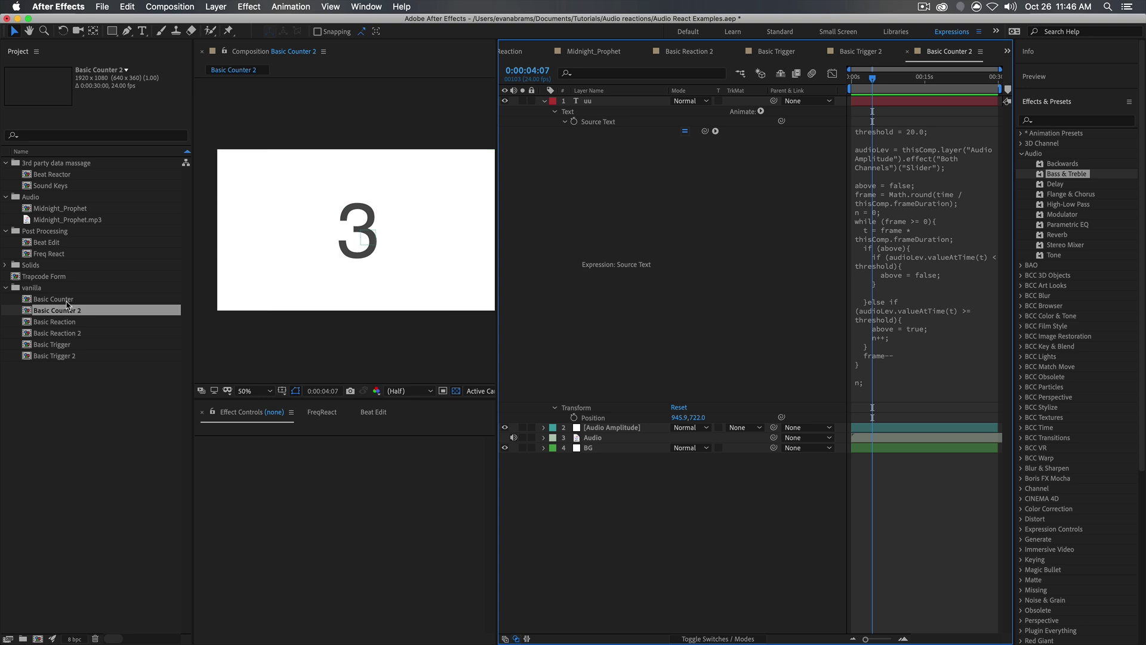
Step: Open the Basic Counter composition and preview the circular stroke growing from about 8 seconds
{"action": "left_click", "coordinate": [66, 300]}
{"action": "double_click", "coordinate": [67, 304]}
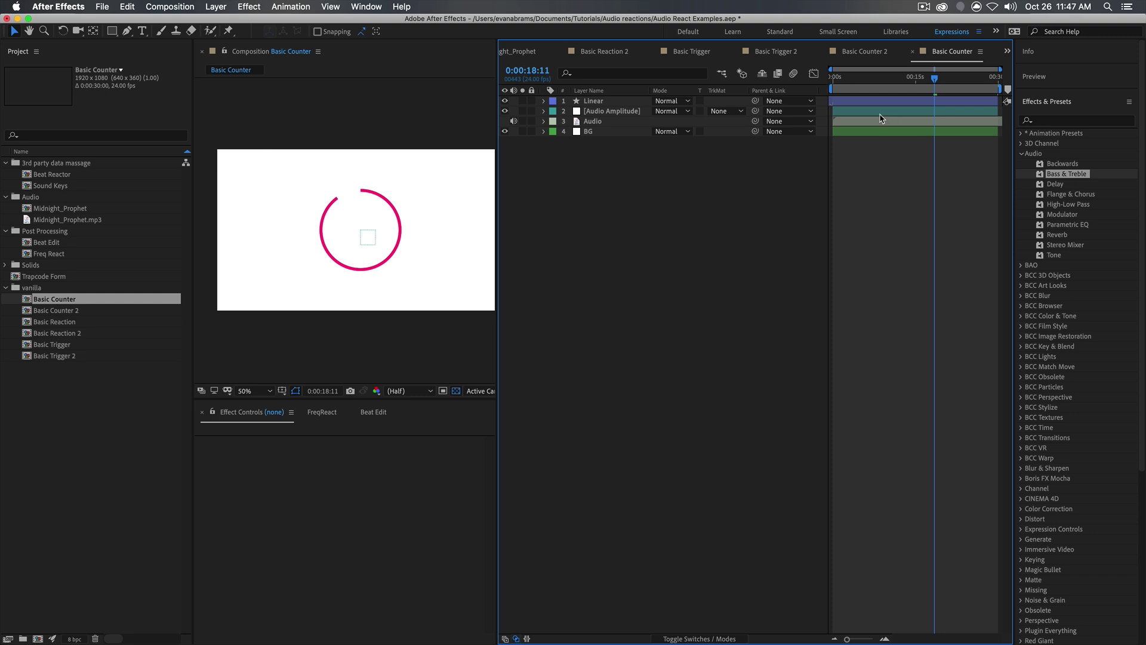
{"action": "left_click_drag", "start_coordinate": [843, 81], "coordinate": [886, 85]}
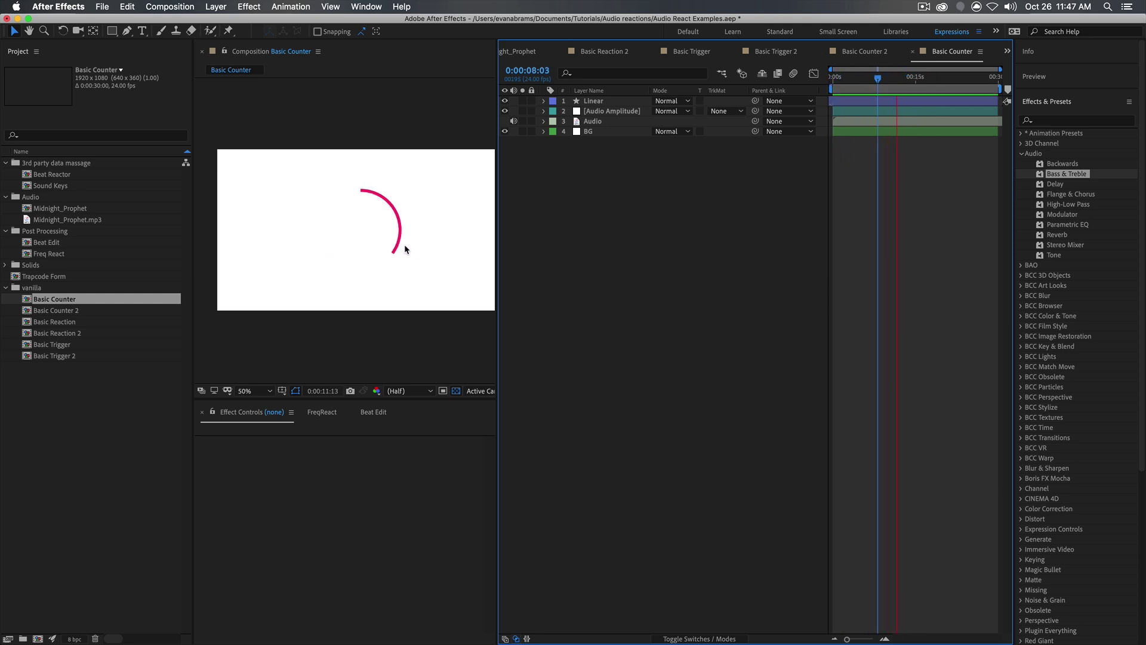
{"action": "key", "text": "space"}
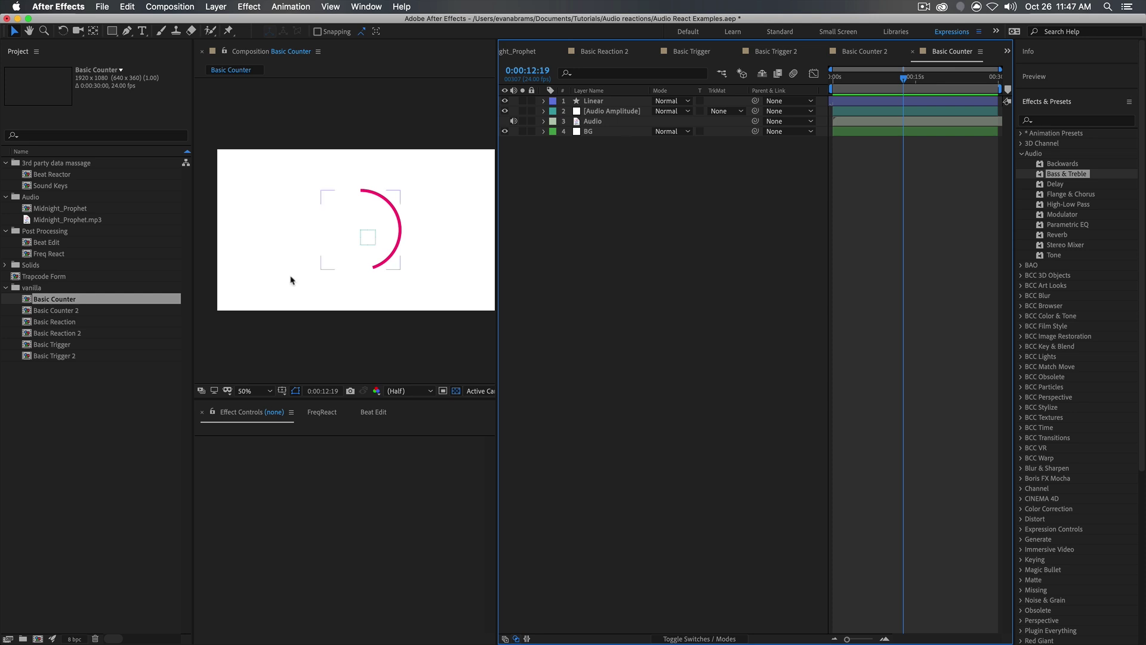
Step: Open the Sound Keys composition and solo its Sound Keys layer
{"action": "double_click", "coordinate": [79, 187]}
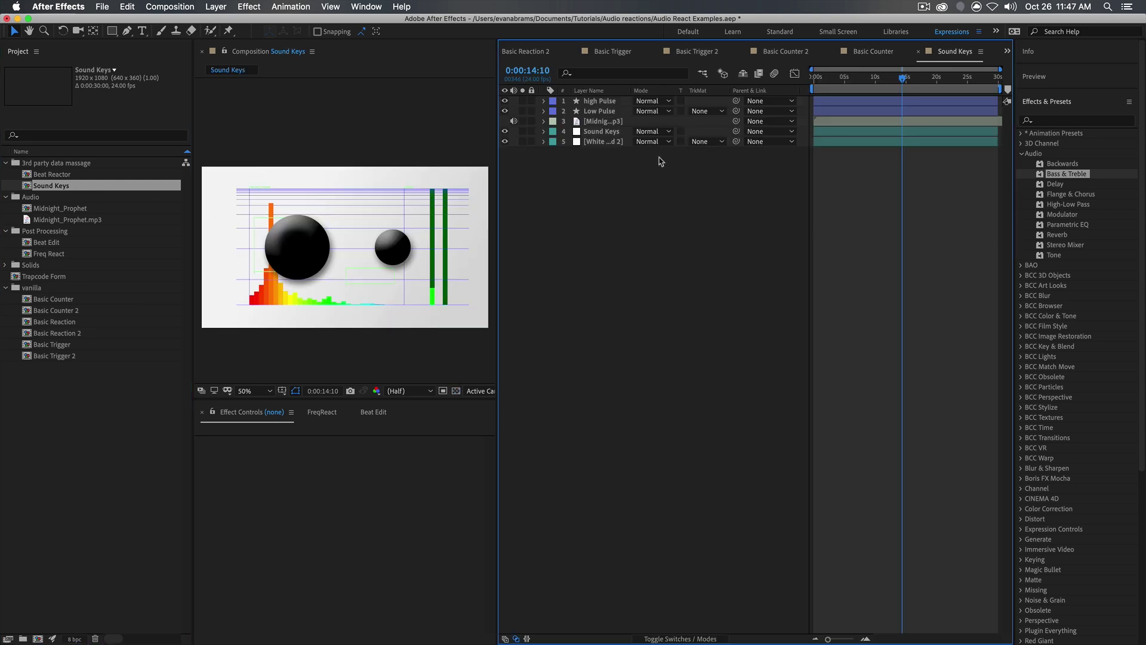
{"action": "left_click", "coordinate": [602, 131]}
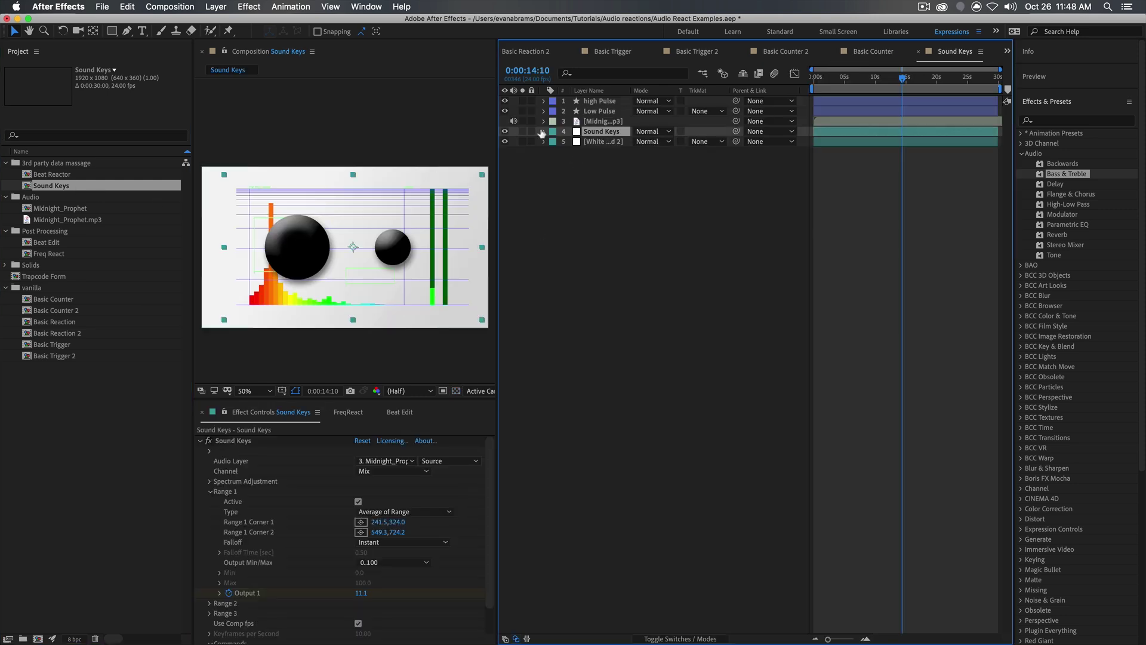
{"action": "left_click", "coordinate": [523, 131]}
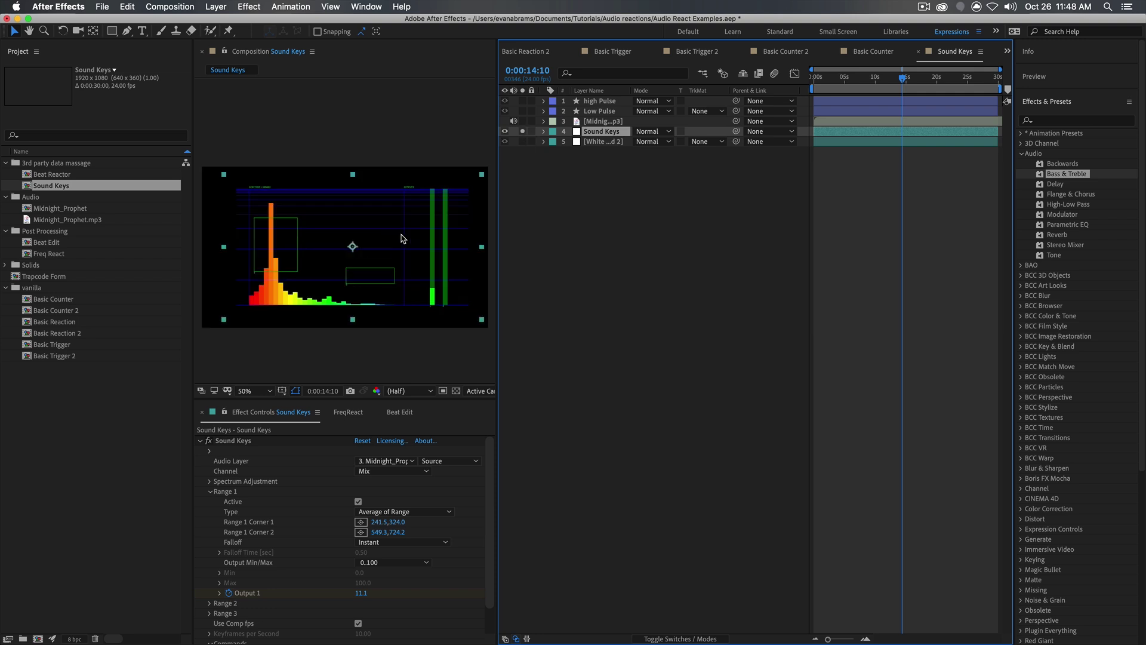
Step: Select the Sound Keys effect, check its Audio Layer source, and view the audio spectrum at 0:00:07:11
{"action": "left_click", "coordinate": [238, 442]}
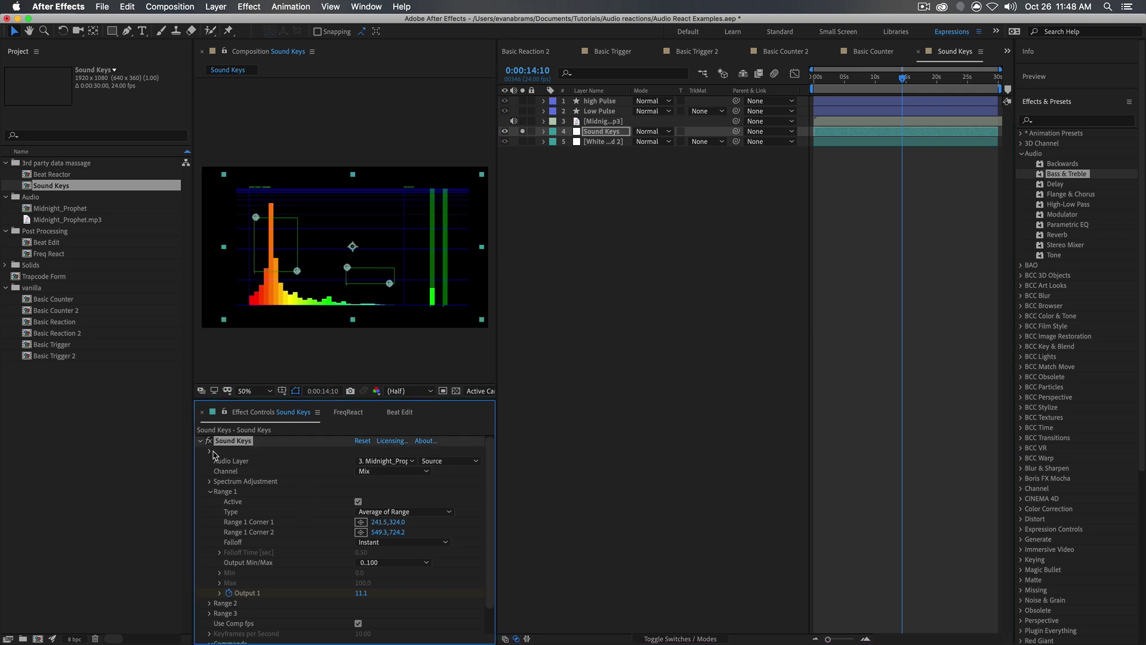
{"action": "left_click", "coordinate": [375, 462]}
{"action": "left_click", "coordinate": [375, 464]}
{"action": "left_click_drag", "start_coordinate": [900, 83], "coordinate": [860, 84]}
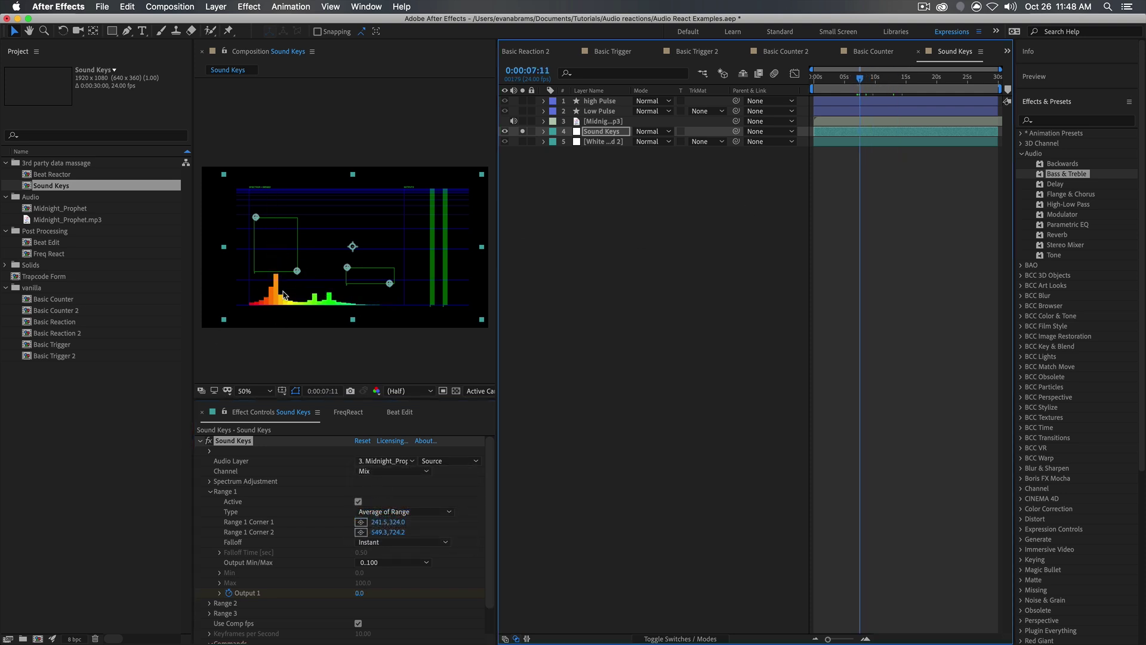
Step: Collapse the effect's Range 1 settings, view the spectrum at 0:00:08:15, and expand the Commands group
{"action": "scroll", "coordinate": [307, 499], "scroll_direction": "down", "scroll_amount": 1}
{"action": "scroll", "coordinate": [307, 499], "scroll_direction": "up", "scroll_amount": 1}
{"action": "left_click", "coordinate": [210, 492]}
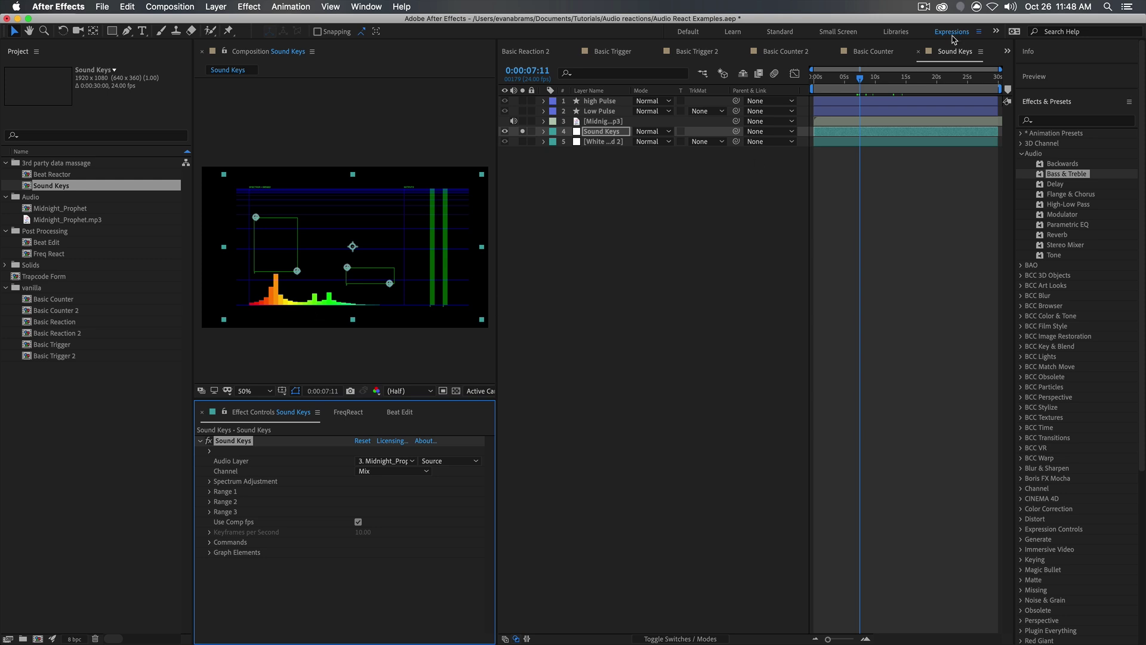
{"action": "mouse_move", "coordinate": [860, 77]}
{"action": "left_mouse_down"}
{"action": "mouse_move", "coordinate": [843, 78]}
{"action": "mouse_move", "coordinate": [867, 77]}
{"action": "left_mouse_up"}
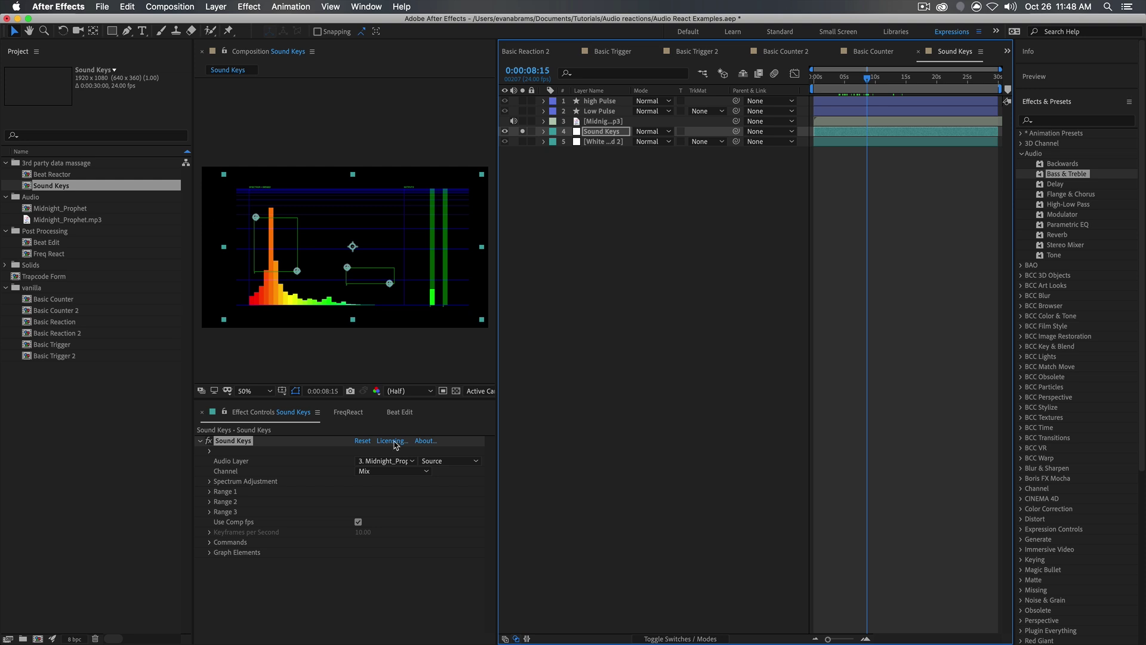
{"action": "left_click", "coordinate": [229, 509]}
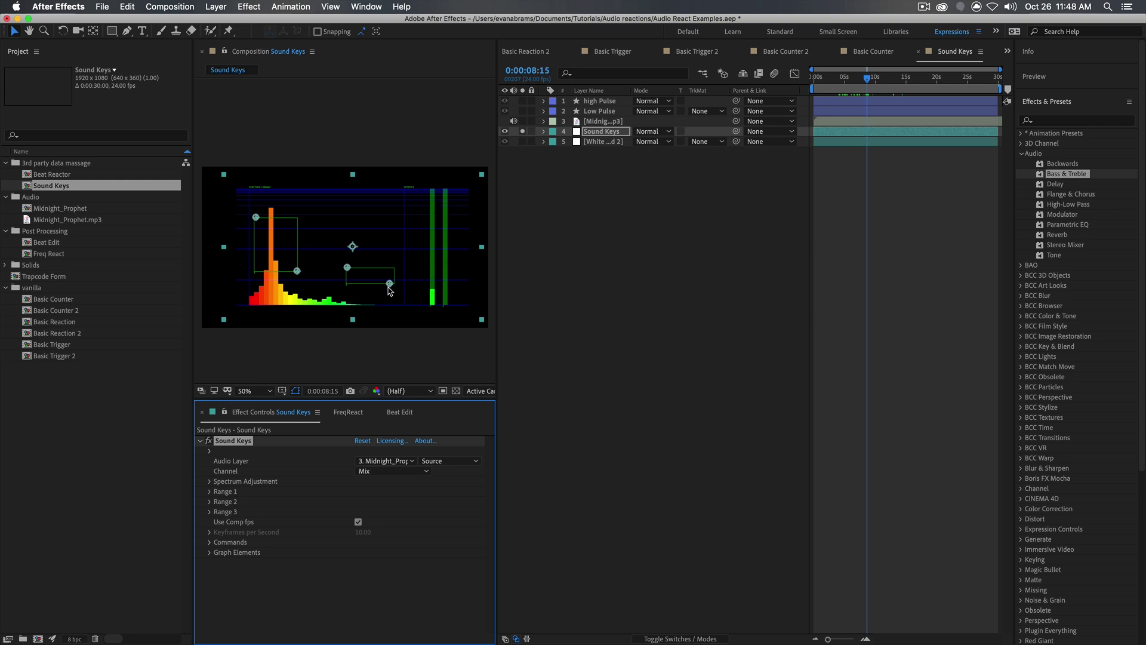
{"action": "left_click", "coordinate": [209, 542]}
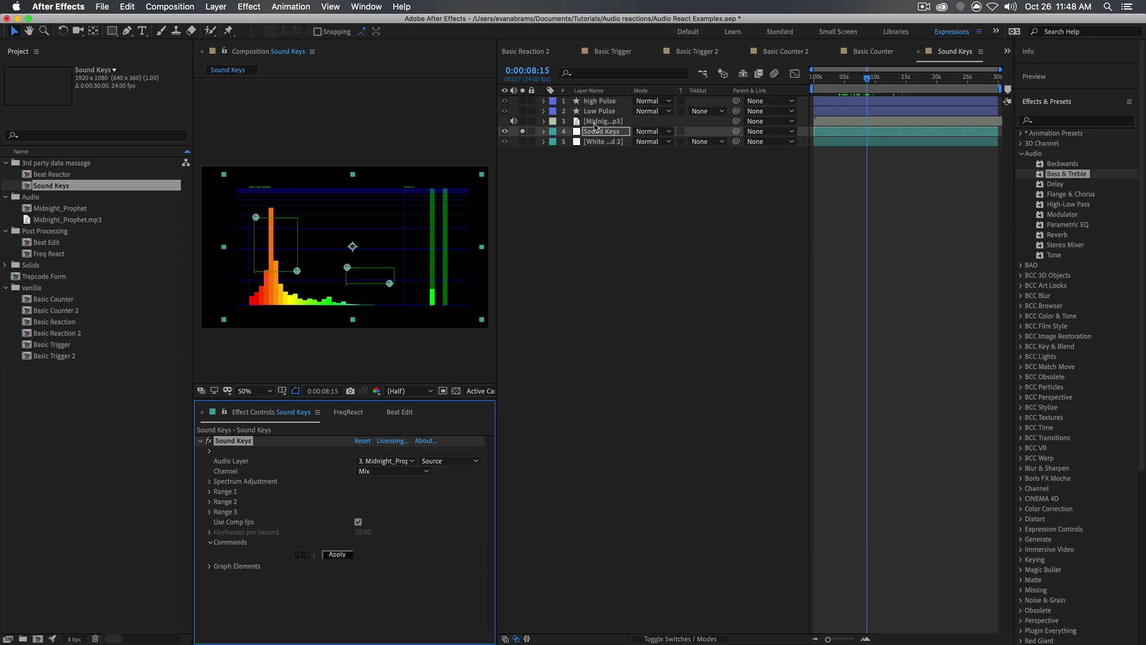
Step: Reveal the Sound Keys layer's modified properties and view the Output 1 and Output 2 keyframes in the Graph Editor
{"action": "key", "text": "u"}
{"action": "key", "text": "u"}
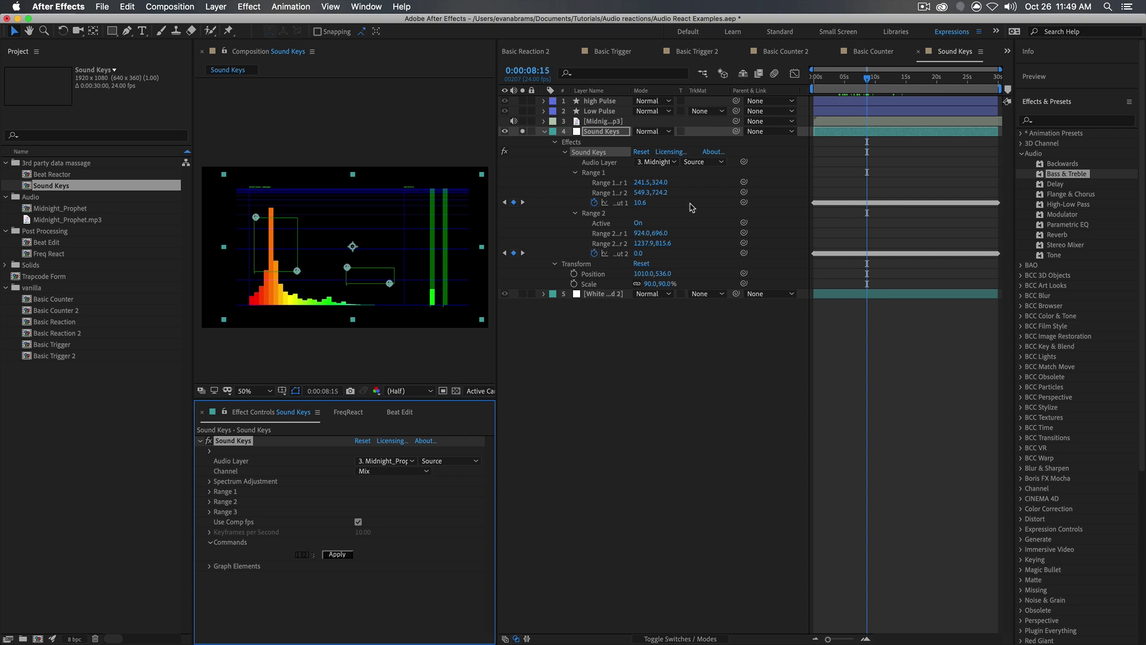
{"action": "left_click", "coordinate": [612, 202]}
{"action": "key", "text": "shift+F3"}
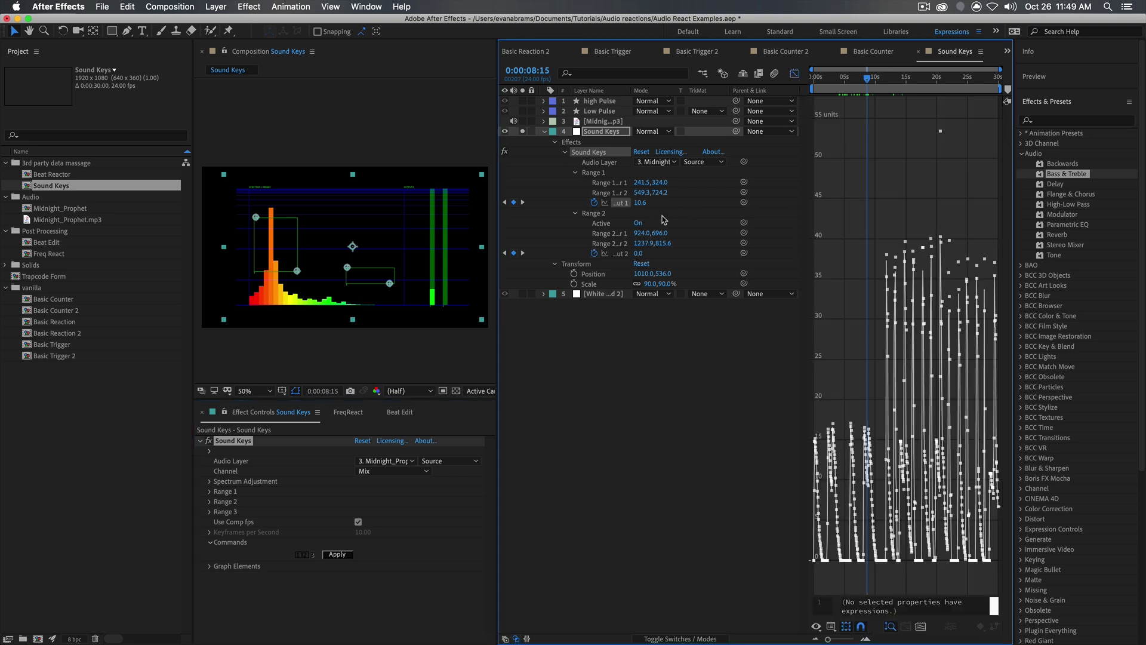
{"action": "left_click", "coordinate": [611, 253]}
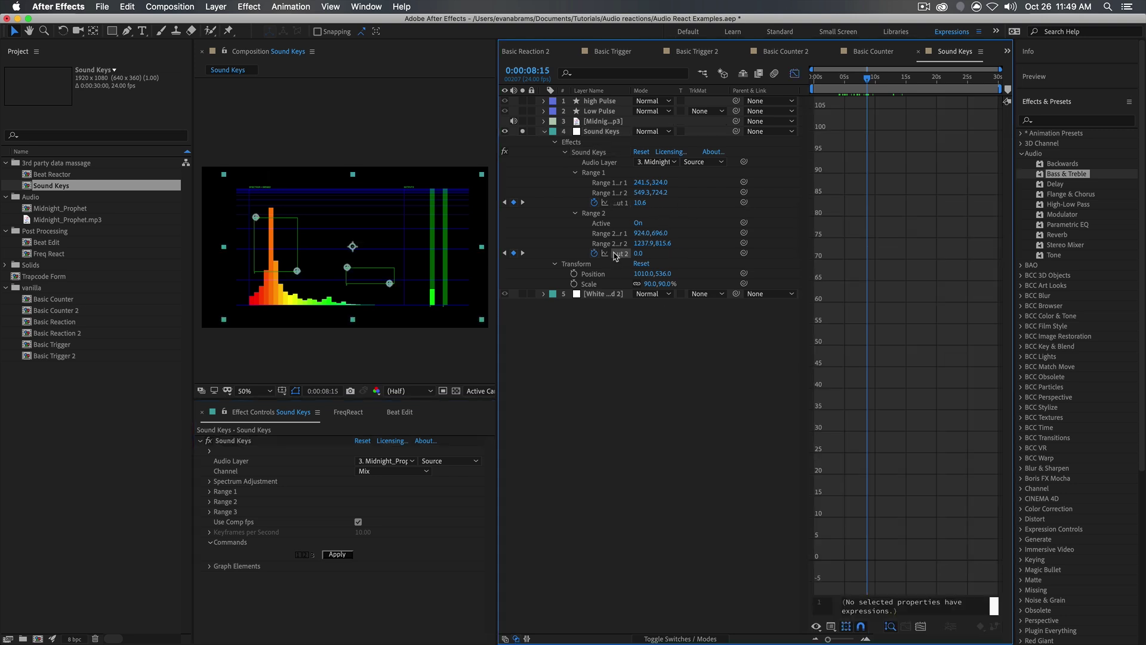
{"action": "left_click", "coordinate": [615, 254]}
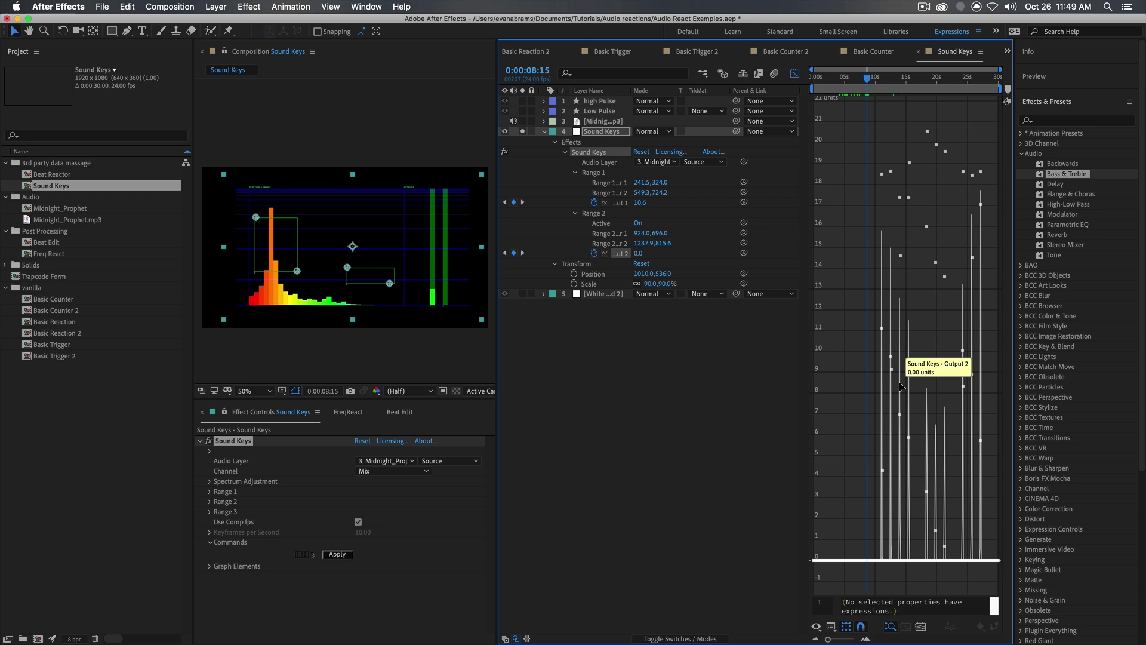
Step: Check the Type options for Sound Keys Range 1, keep Average of Range, and collapse the group again
{"action": "left_click", "coordinate": [210, 491]}
{"action": "left_click", "coordinate": [210, 491]}
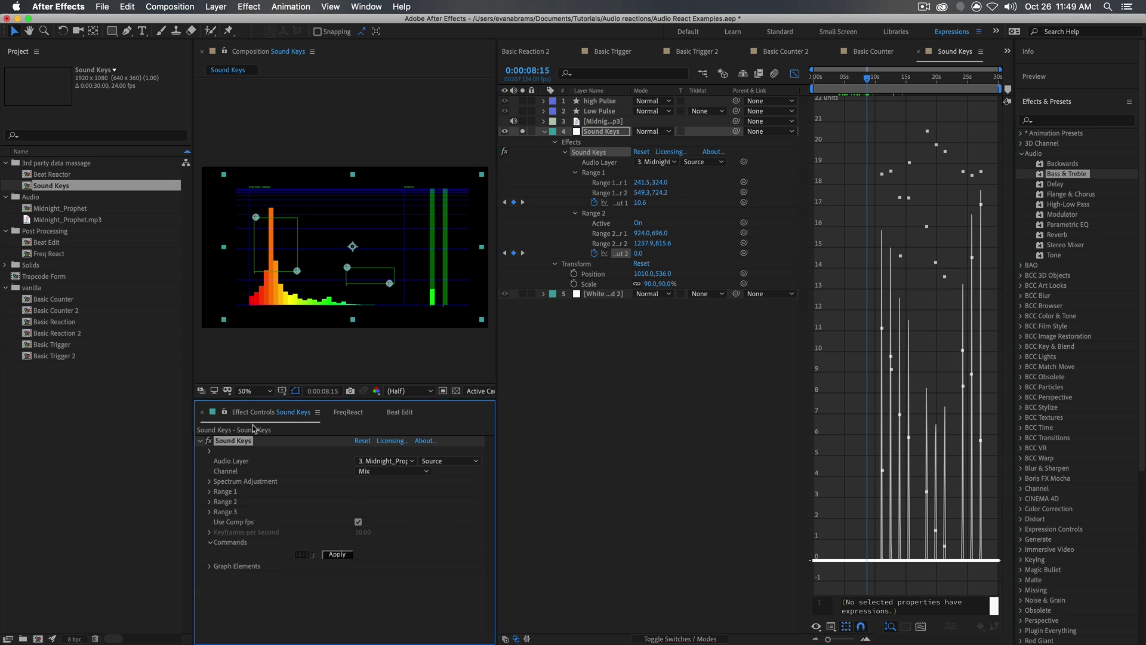
{"action": "left_click", "coordinate": [210, 492]}
{"action": "left_click", "coordinate": [434, 515]}
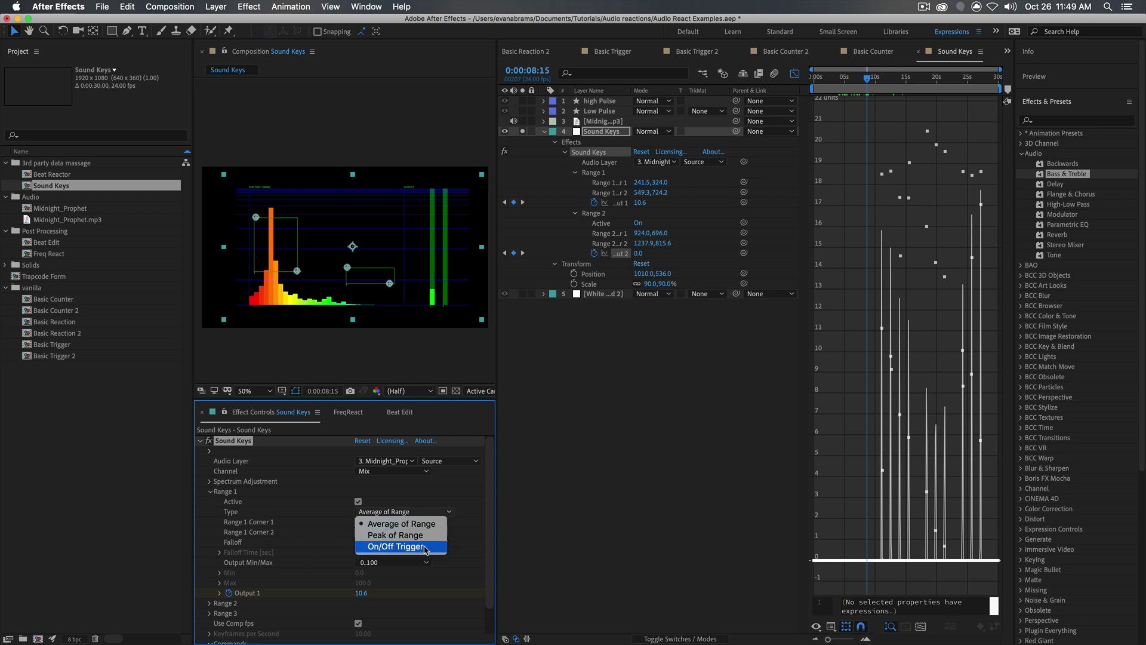
{"action": "left_click", "coordinate": [477, 529]}
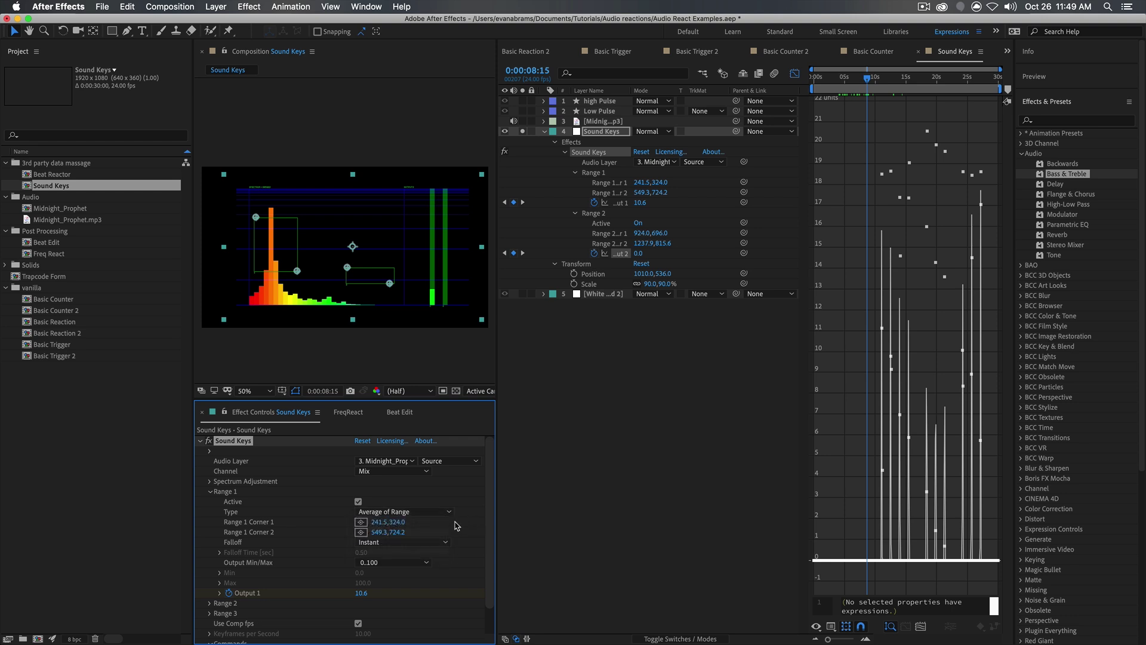
{"action": "left_click", "coordinate": [209, 492]}
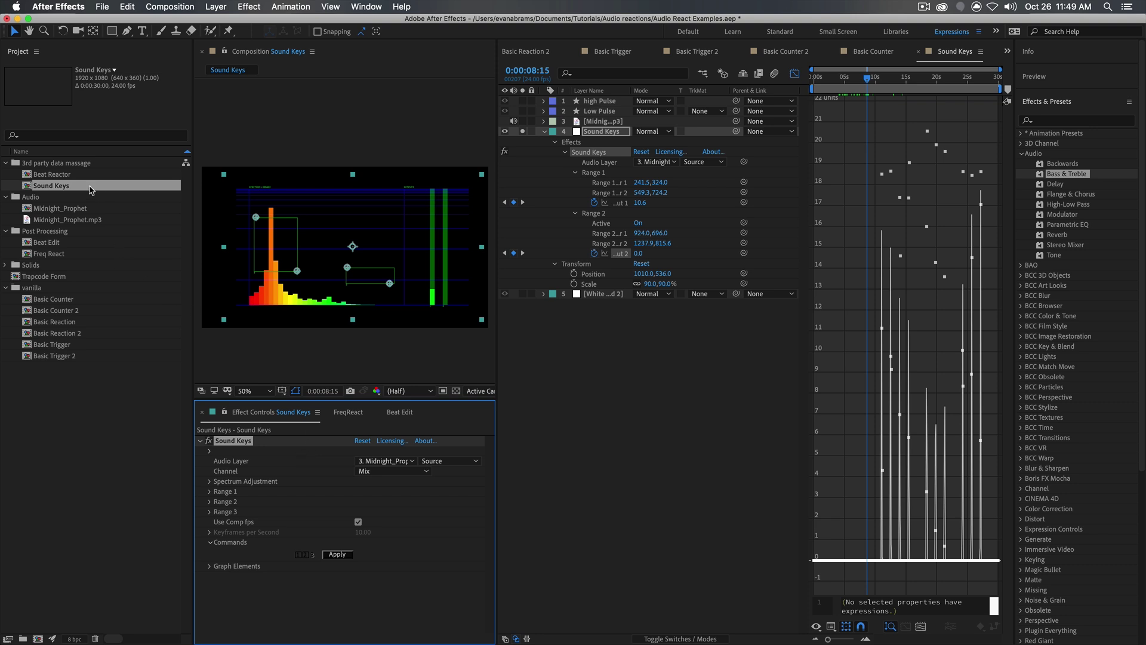
Step: Open the Beat Reactor composition, select the beat reactor layer, and examine the BCC Beat Reactor FX Output A settings before collapsing them
{"action": "left_click", "coordinate": [59, 175]}
{"action": "double_click", "coordinate": [58, 175]}
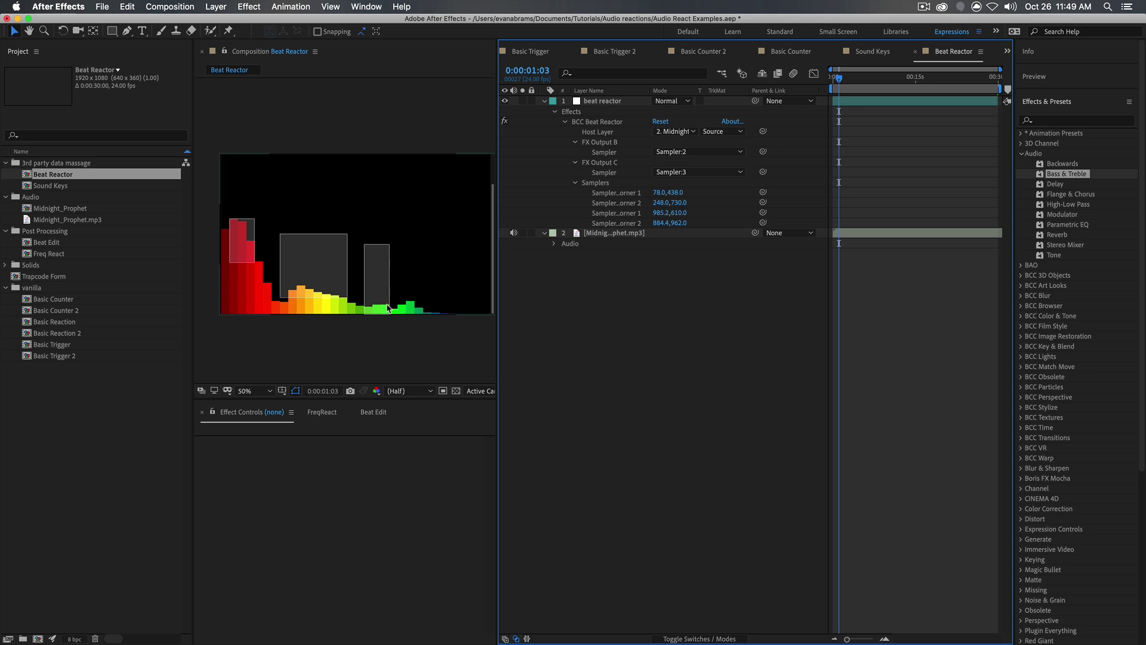
{"action": "left_click", "coordinate": [600, 101]}
{"action": "left_click", "coordinate": [210, 502]}
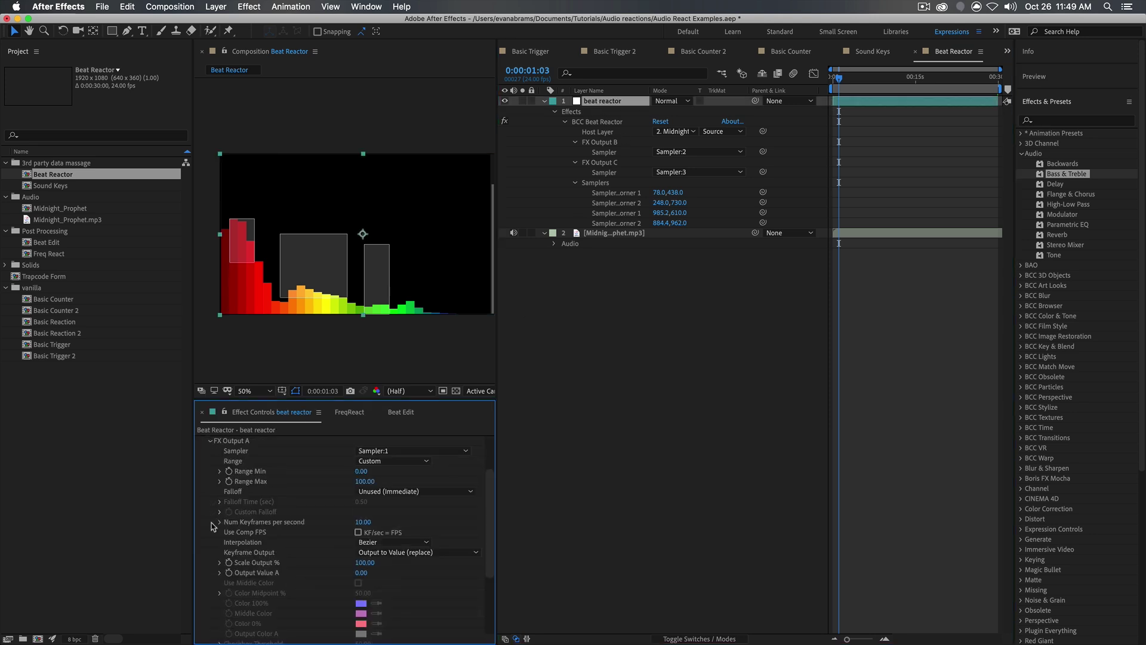
{"action": "scroll", "coordinate": [221, 526], "scroll_direction": "down", "scroll_amount": 2}
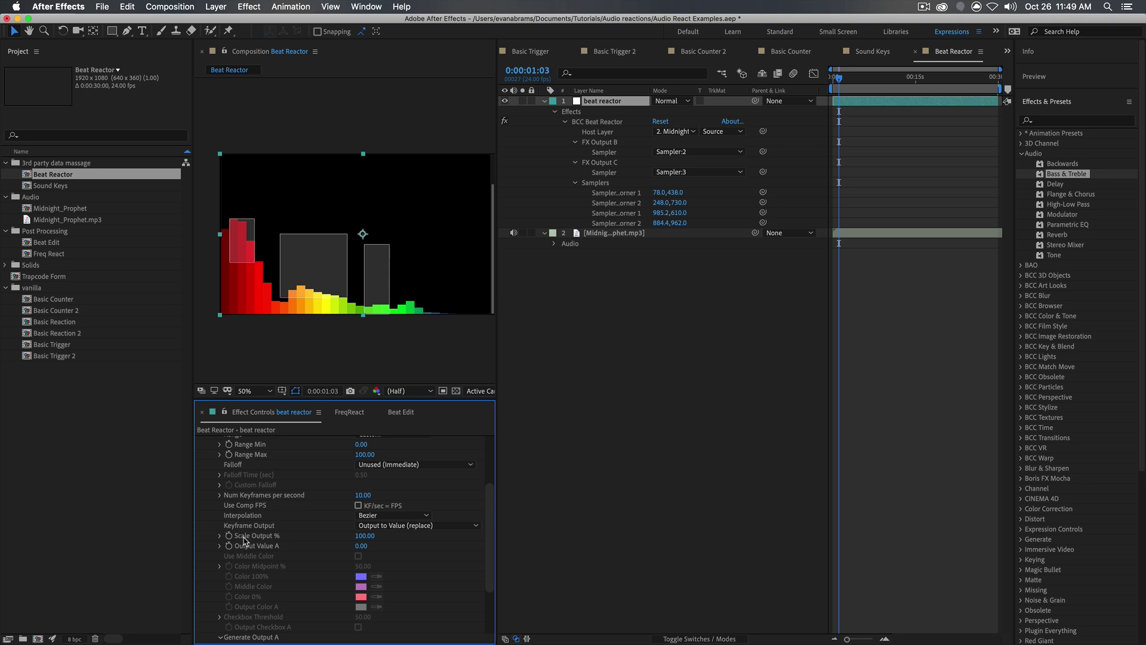
{"action": "scroll", "coordinate": [249, 493], "scroll_direction": "up", "scroll_amount": 2}
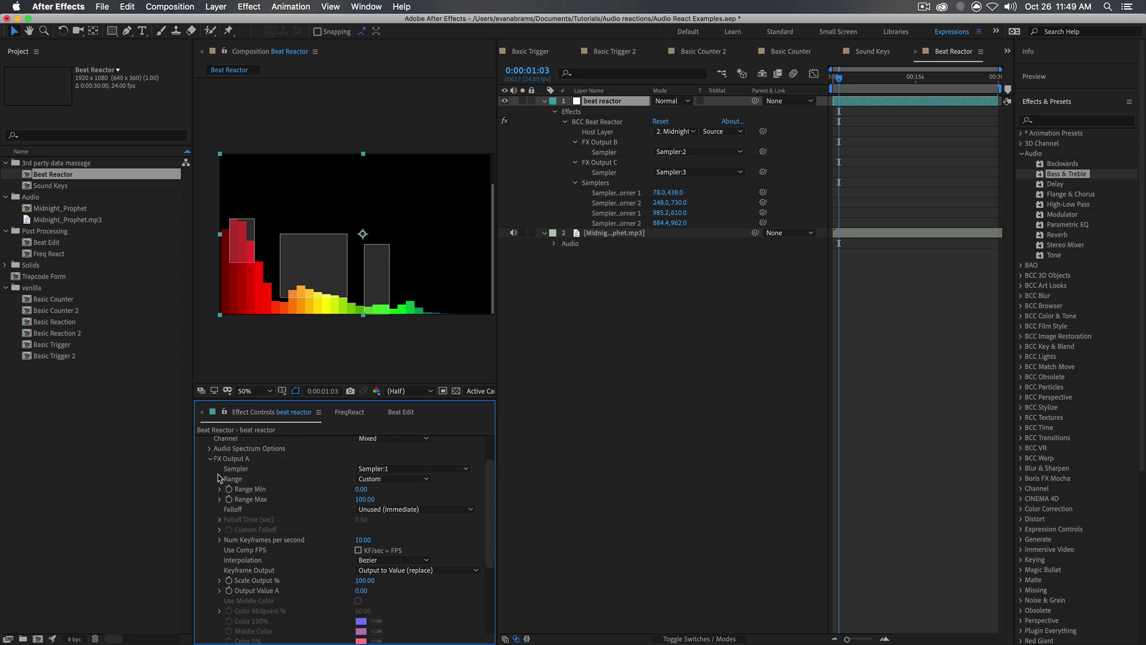
{"action": "left_click", "coordinate": [211, 465]}
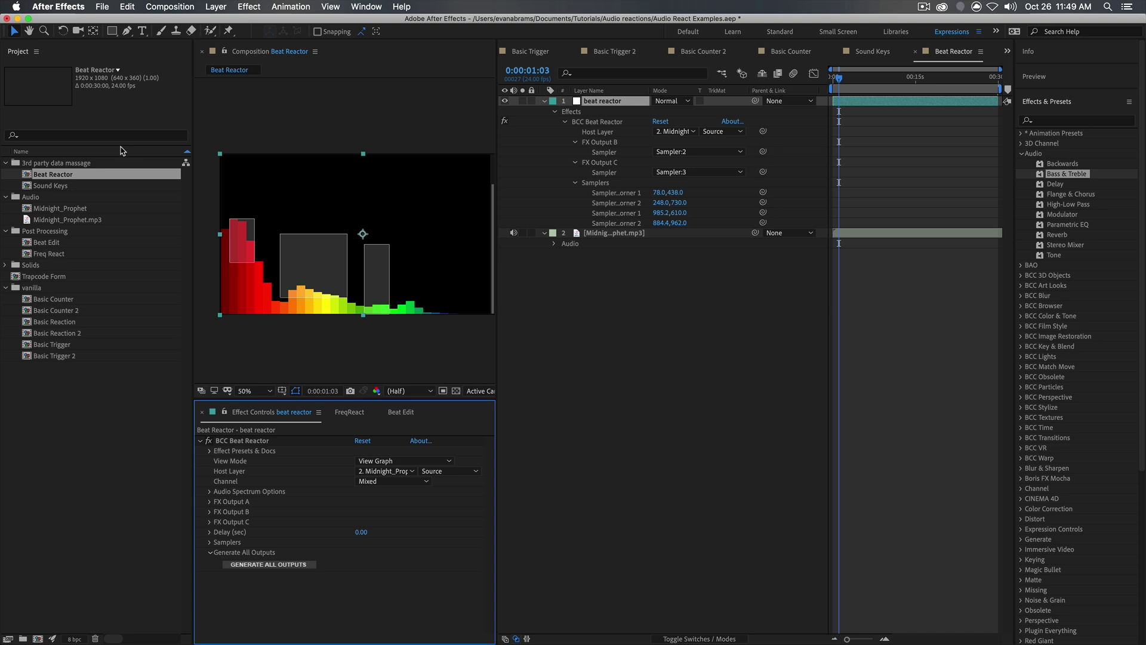
Step: Open the Trapcode Form composition, select White Solid 1, and preview the particle sphere from 0:00:00:00 to 0:00:03:11
{"action": "left_click", "coordinate": [873, 51]}
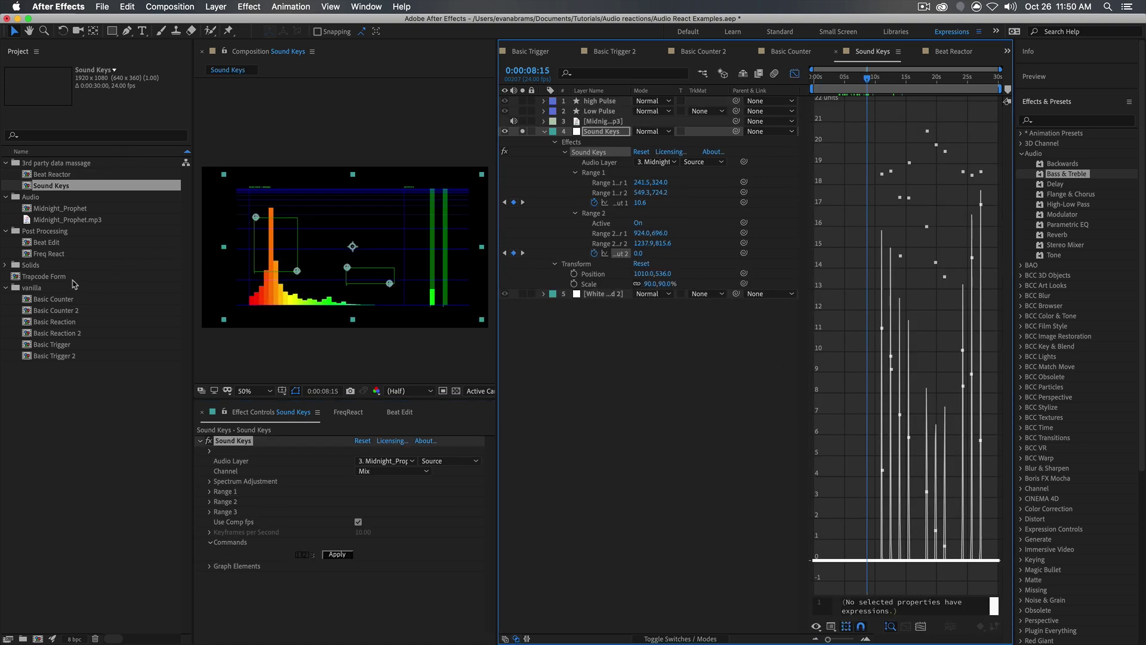
{"action": "left_click", "coordinate": [52, 276]}
{"action": "double_click", "coordinate": [53, 276]}
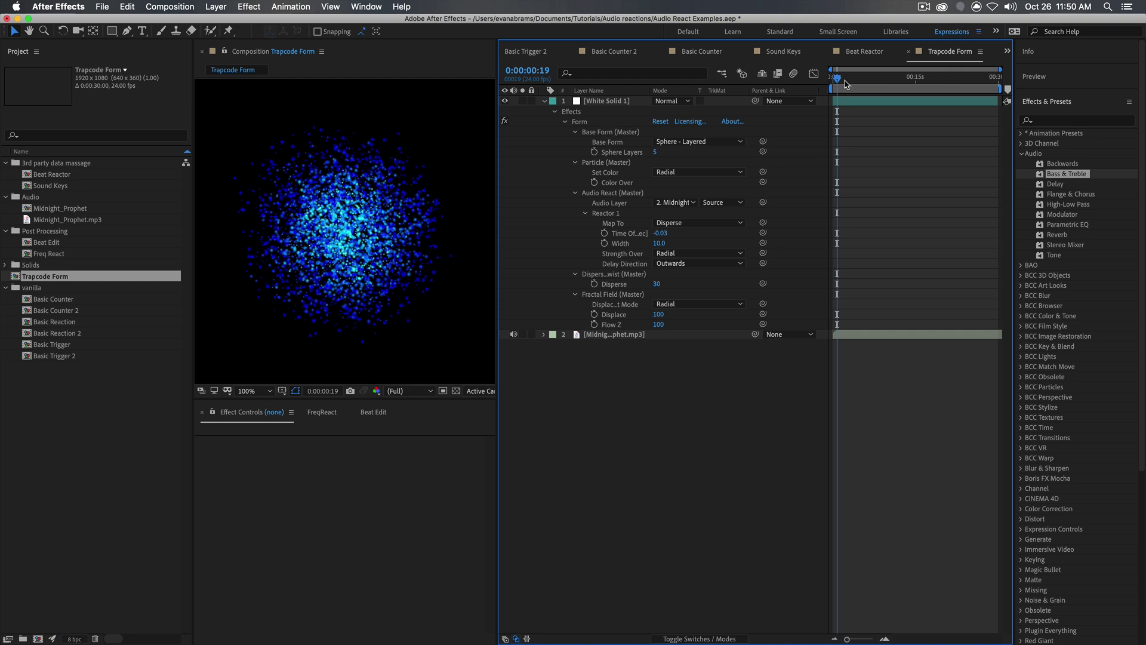
{"action": "left_click_drag", "start_coordinate": [843, 78], "coordinate": [797, 82]}
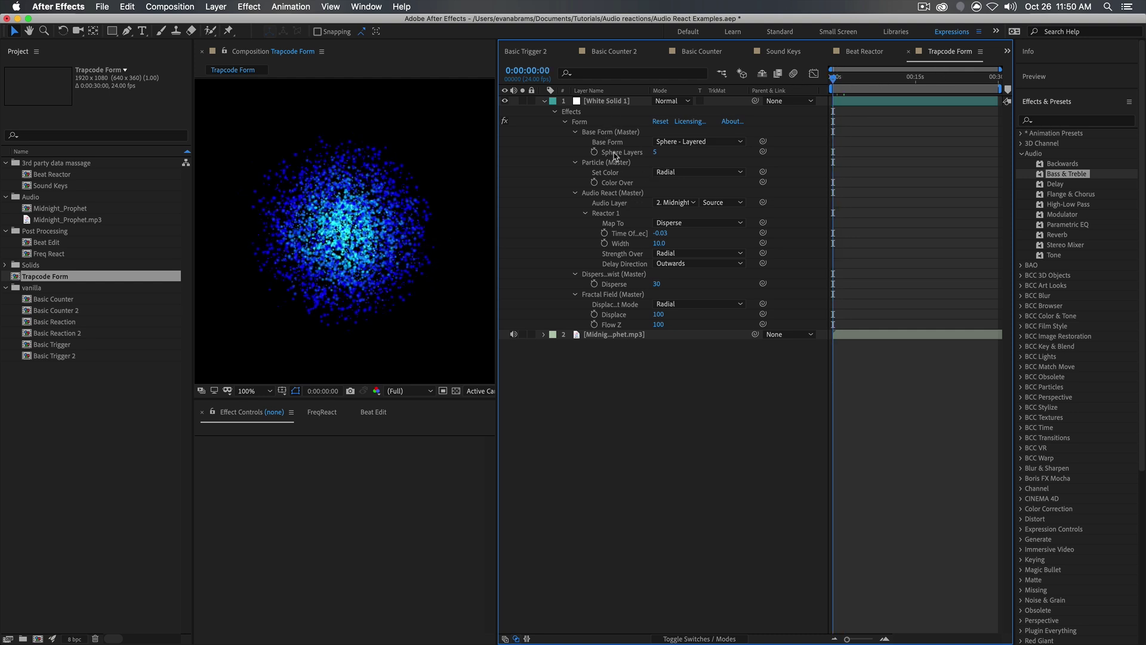
{"action": "left_click", "coordinate": [597, 101]}
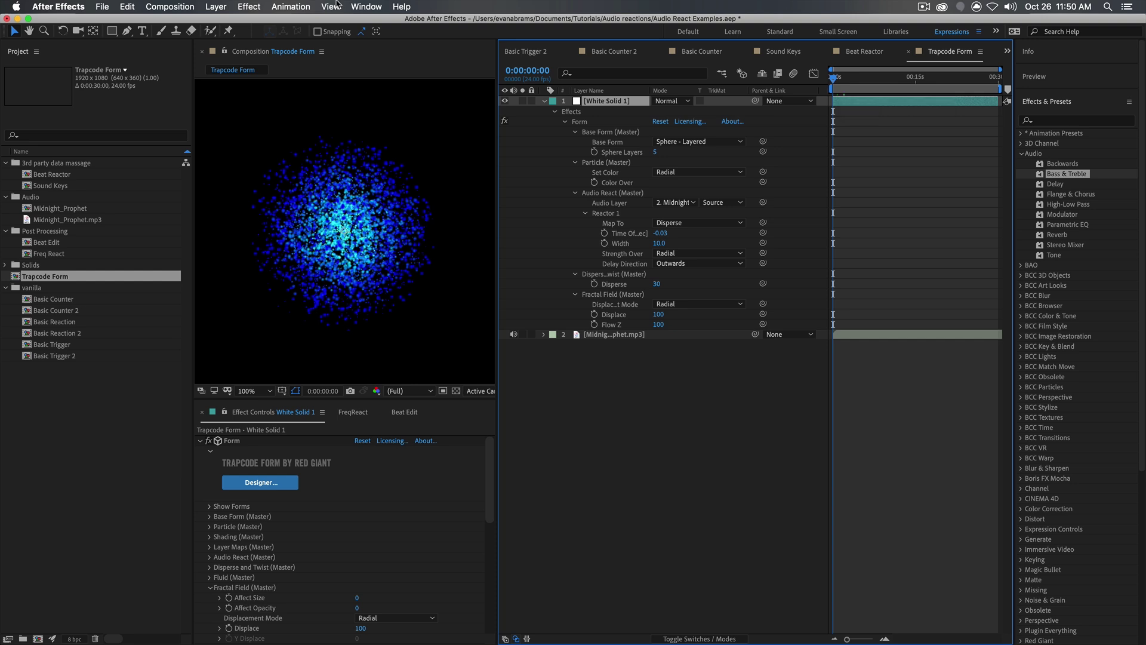
{"action": "key", "text": "space"}
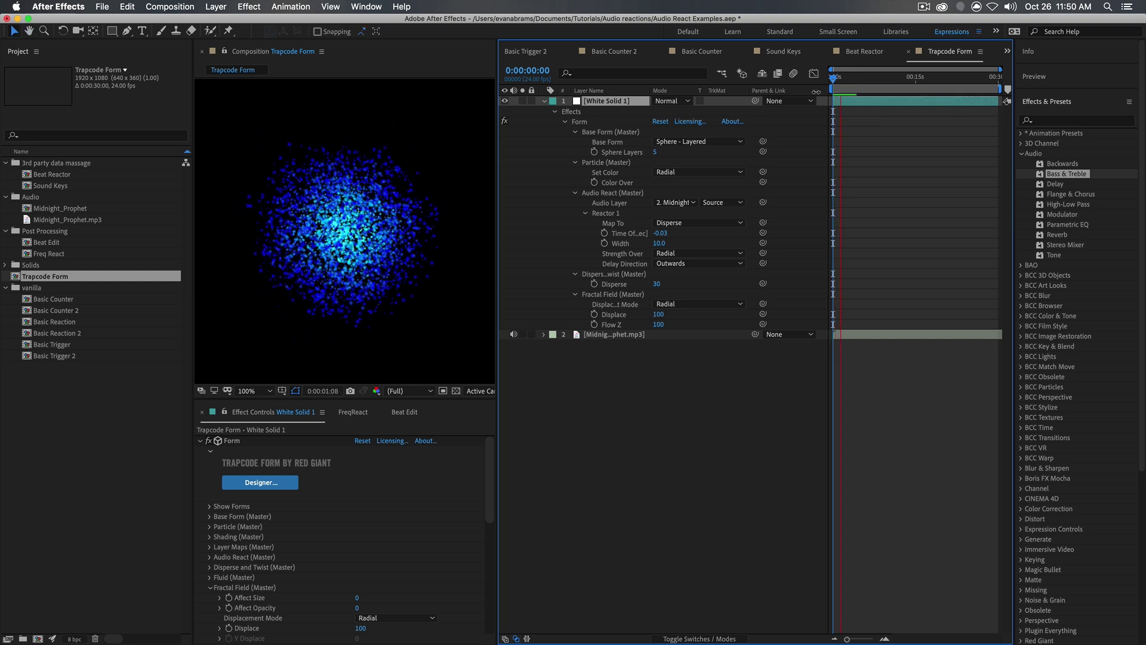
{"action": "key", "text": "space"}
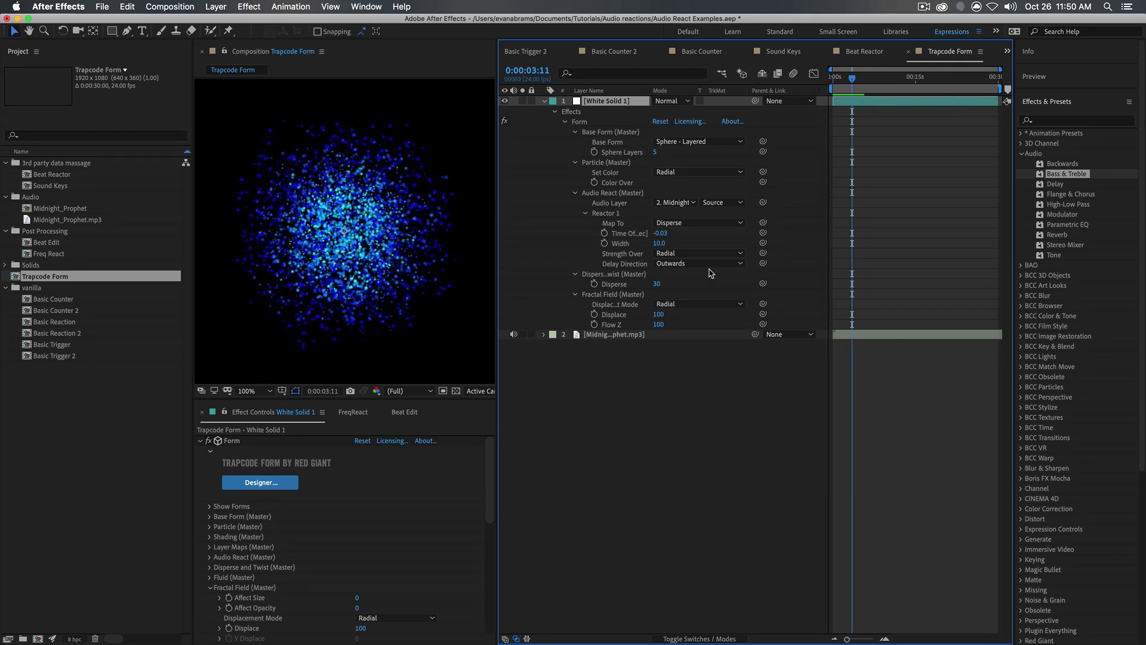
Step: Reveal all Audio React (Master) properties of the Form effect and check the Reactor 1 settings
{"action": "left_click", "coordinate": [576, 193]}
{"action": "left_click", "coordinate": [576, 193]}
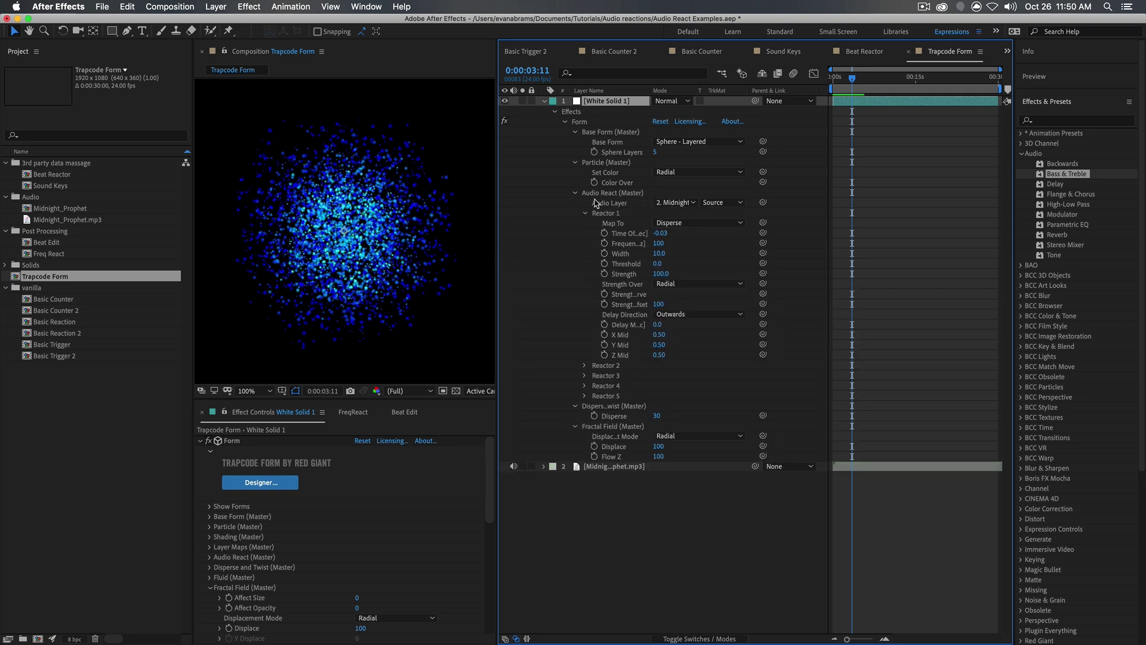
{"action": "left_click", "coordinate": [603, 214]}
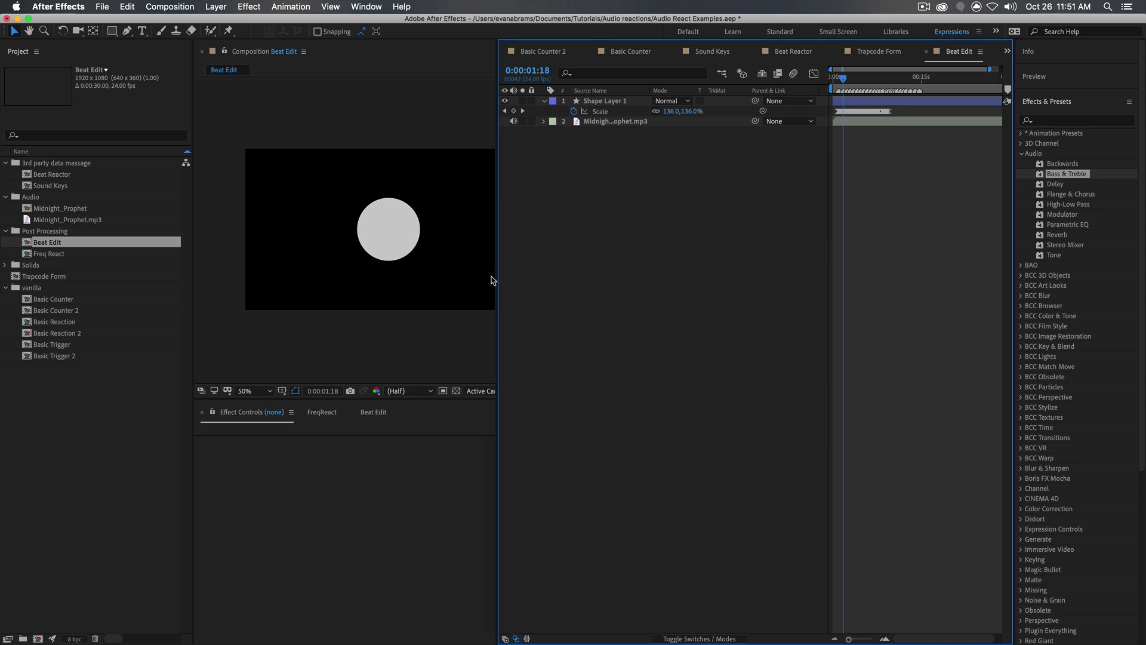
Step: Widen the Beat Edit panel and play a short stretch of Midnight_Prophet.mp3 in its audio player
{"action": "left_click_drag", "start_coordinate": [501, 284], "coordinate": [437, 266]}
{"action": "key", "text": "space"}
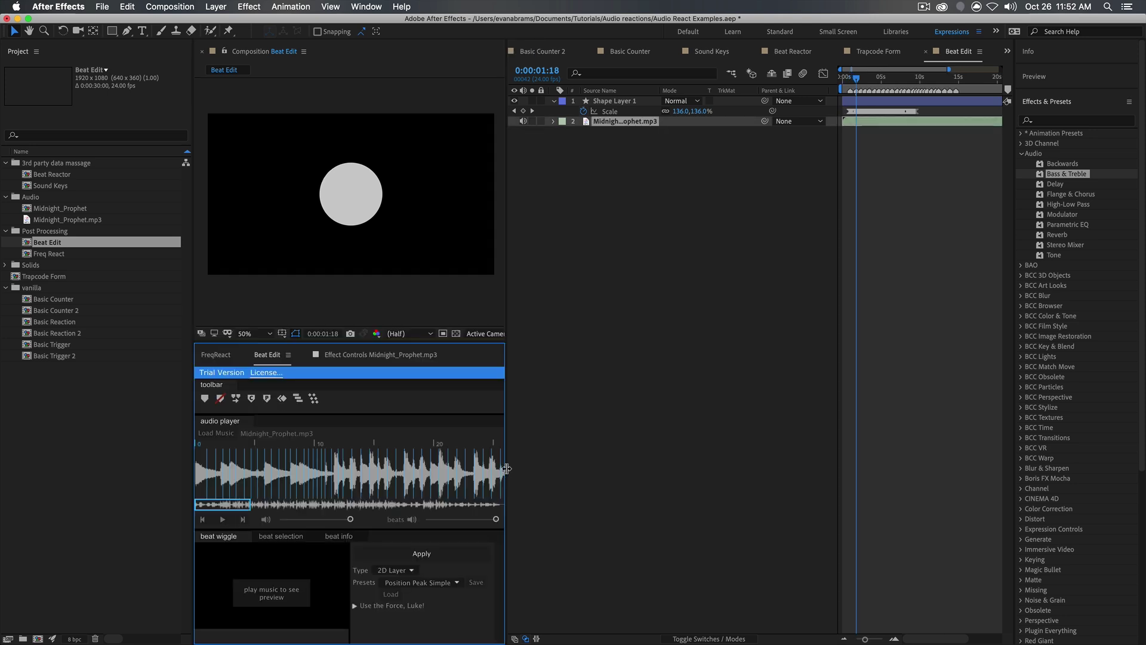
{"action": "left_click_drag", "start_coordinate": [507, 466], "coordinate": [546, 464]}
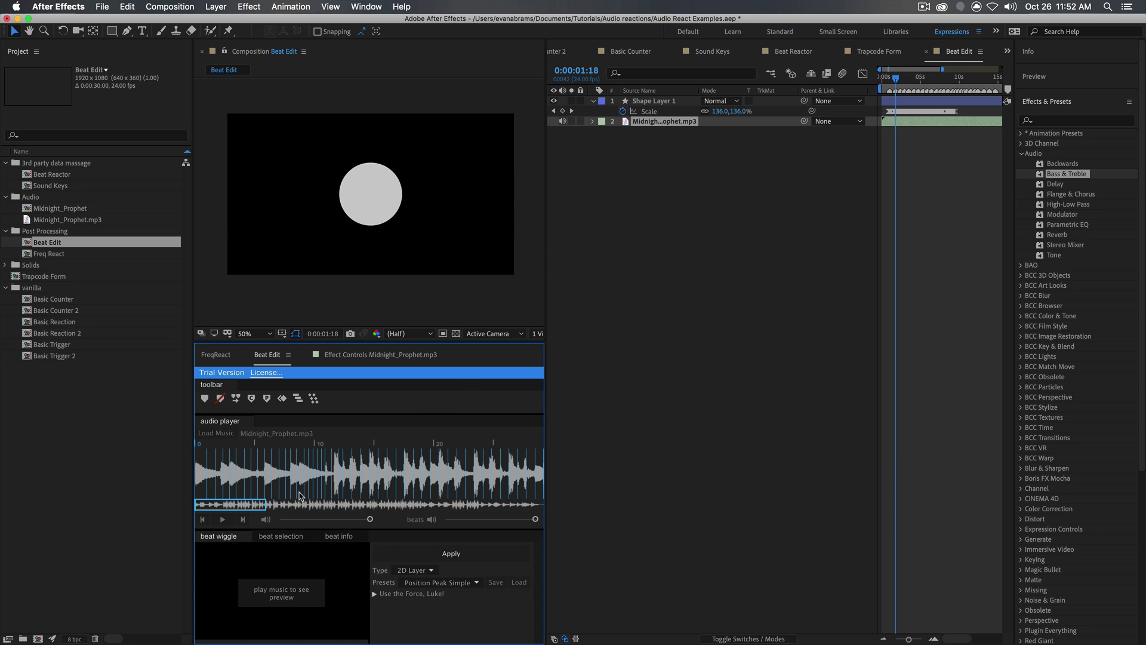
{"action": "left_click", "coordinate": [224, 519]}
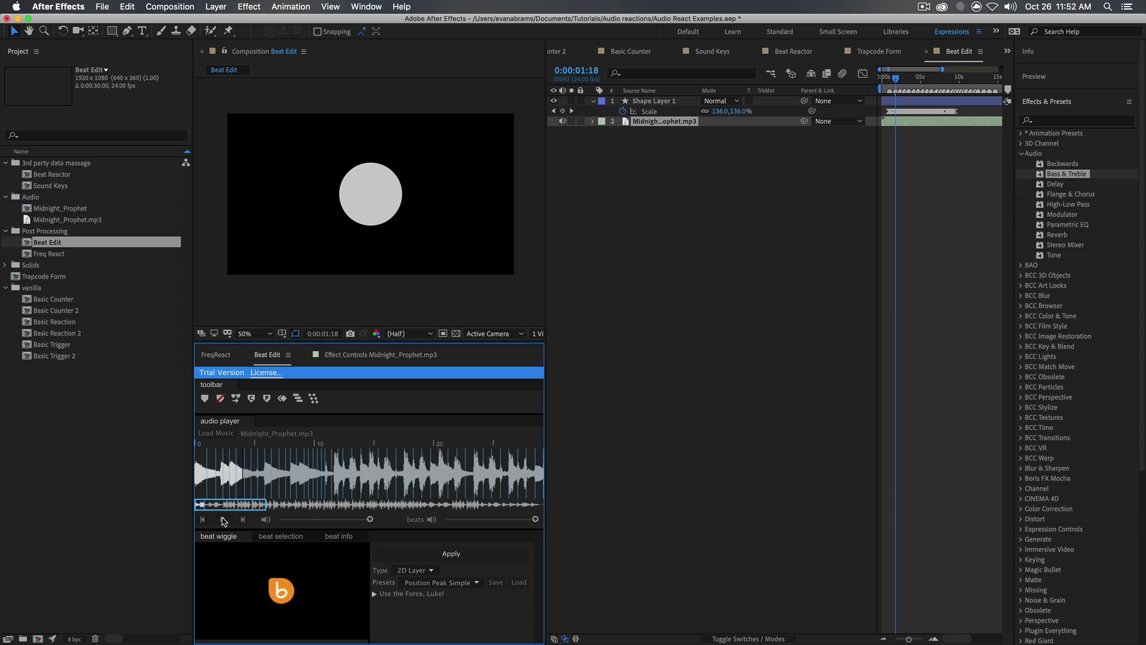
{"action": "left_click", "coordinate": [223, 519]}
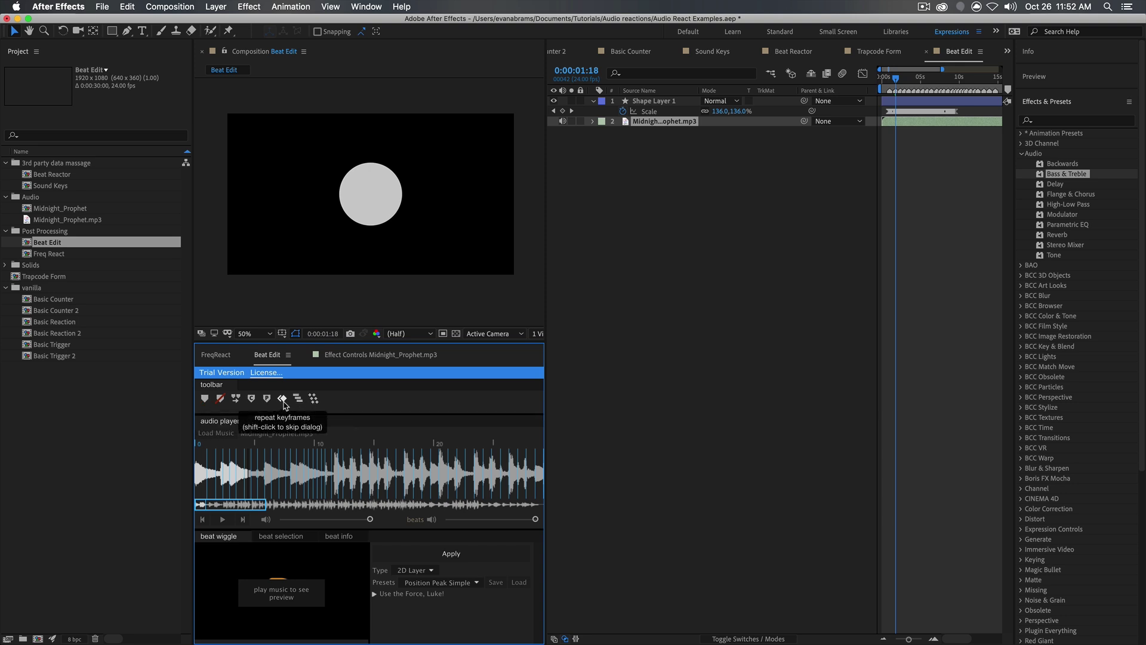
Step: Select Shape Layer 1, examine its repeated Scale keyframes and beat markers up close, and preview the animation
{"action": "left_click", "coordinate": [389, 193]}
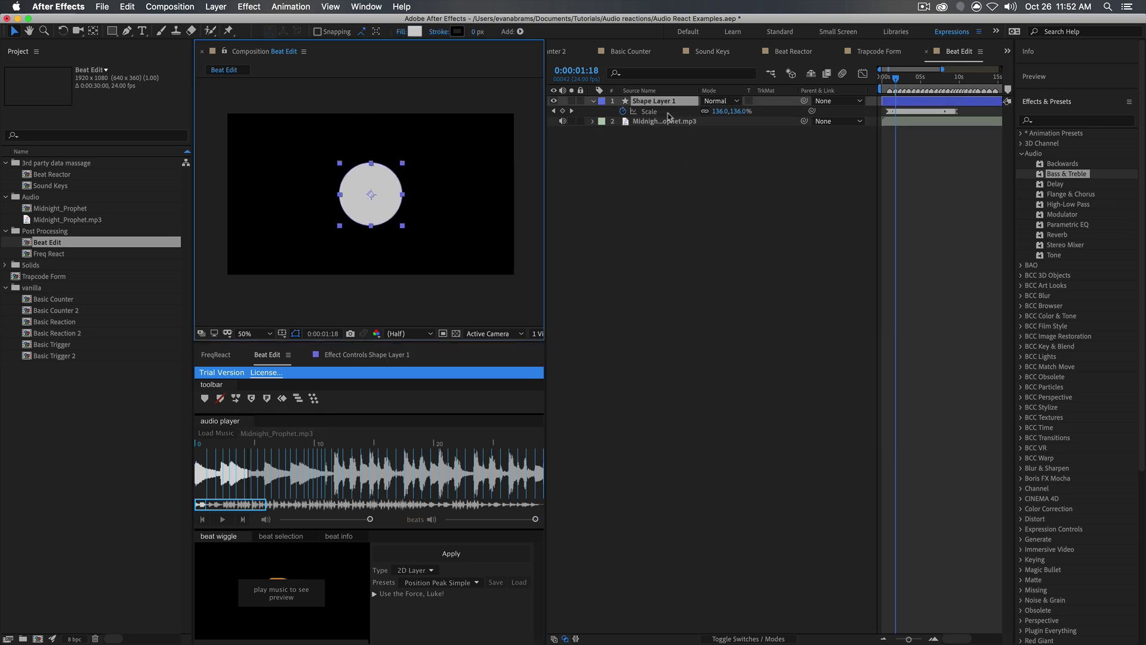
{"action": "key", "text": "equal"}
{"action": "key", "text": "equal"}
{"action": "key", "text": "equal"}
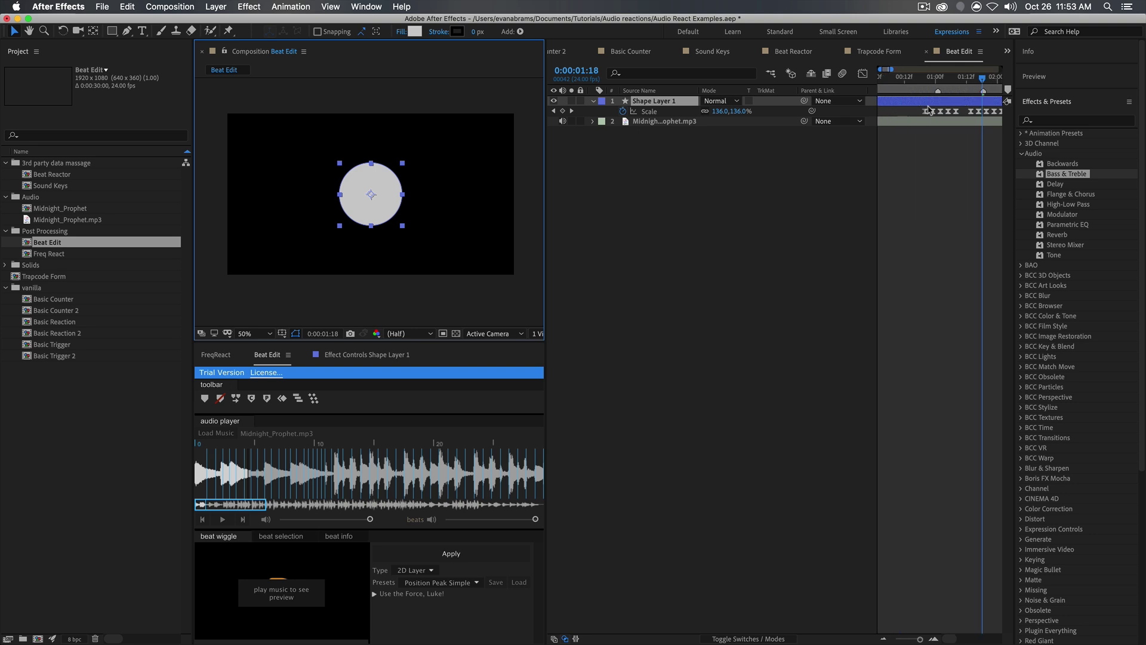
{"action": "left_click", "coordinate": [922, 83]}
{"action": "key", "text": "space"}
{"action": "left_click_drag", "start_coordinate": [991, 150], "coordinate": [870, 162]}
Step: Move the current time to 0:00:00:23, then check Beat Edit's beat selection options and return to beat wiggle
{"action": "key", "text": "minus"}
{"action": "key", "text": "minus"}
{"action": "key", "text": "minus"}
{"action": "left_click_drag", "start_coordinate": [896, 79], "coordinate": [889, 114]}
{"action": "mouse_move", "coordinate": [892, 113]}
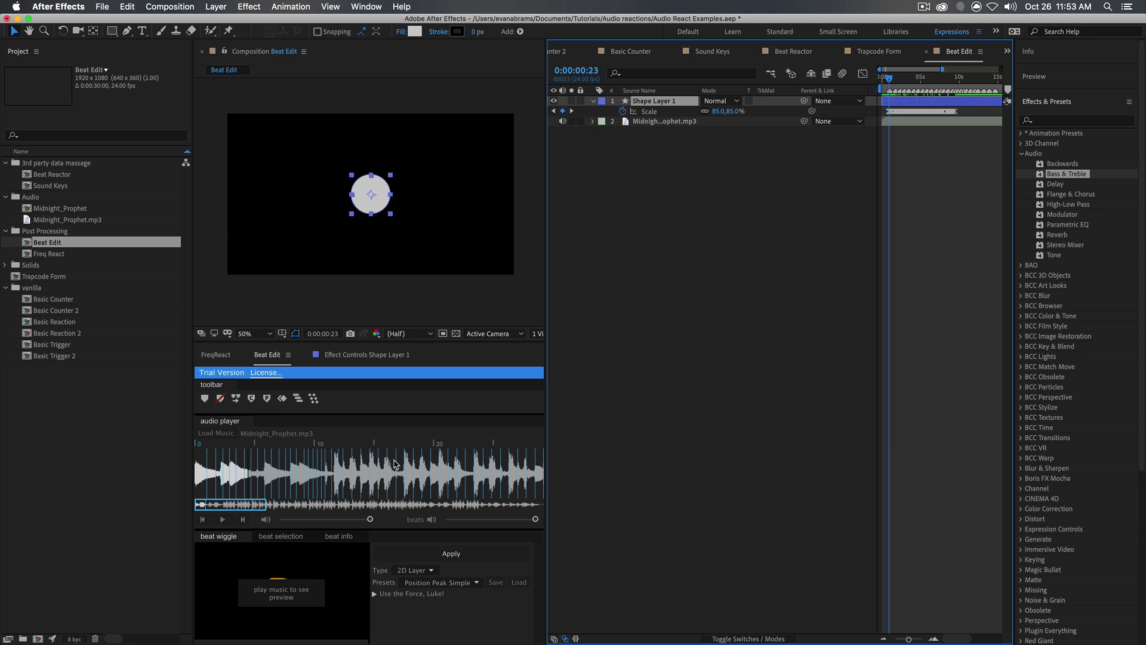
{"action": "left_click", "coordinate": [281, 535]}
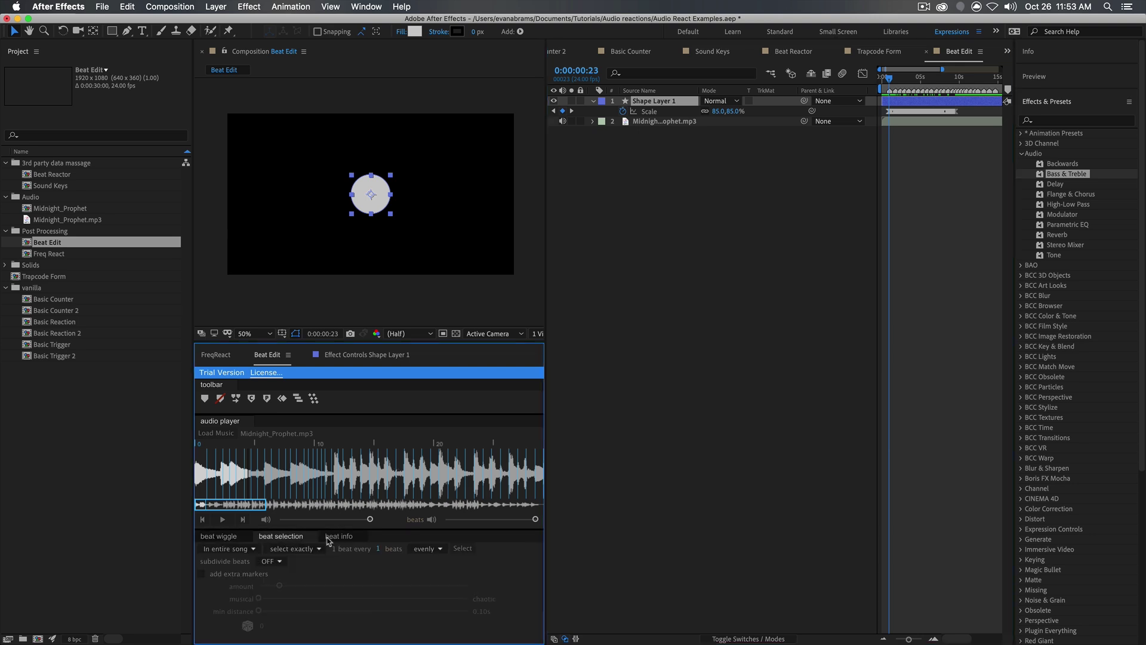
{"action": "left_click", "coordinate": [234, 536]}
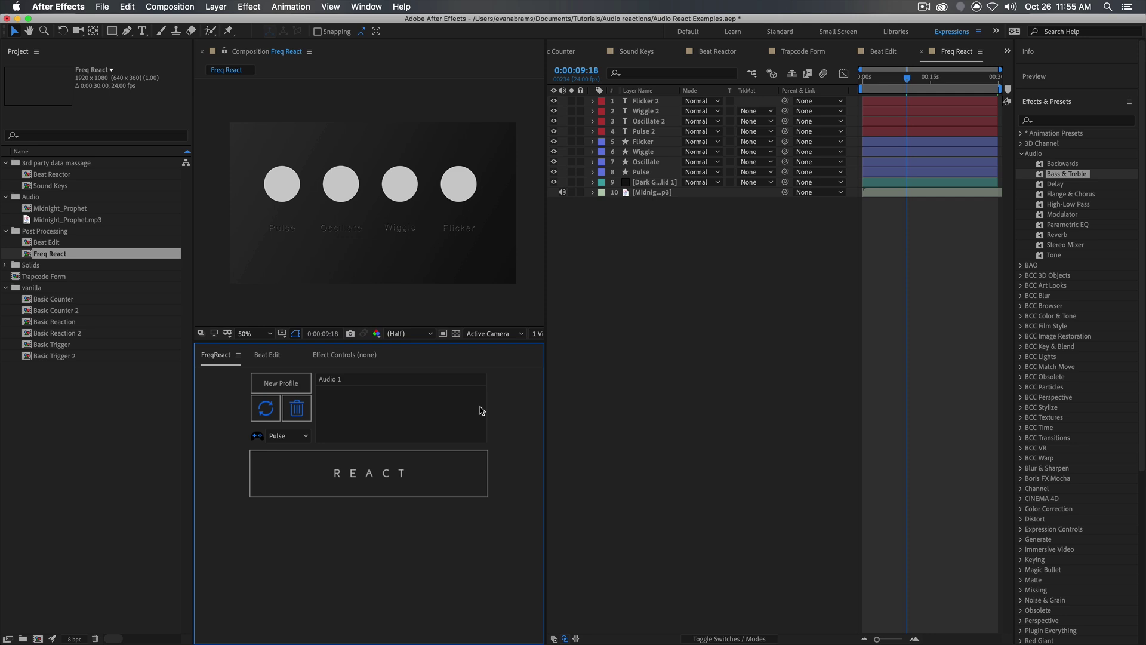
Step: Create a new FreqReact profile named Audio 2 from the Midnight_Prophet.mp3 layer, limited to the Work Area
{"action": "left_click", "coordinate": [351, 385]}
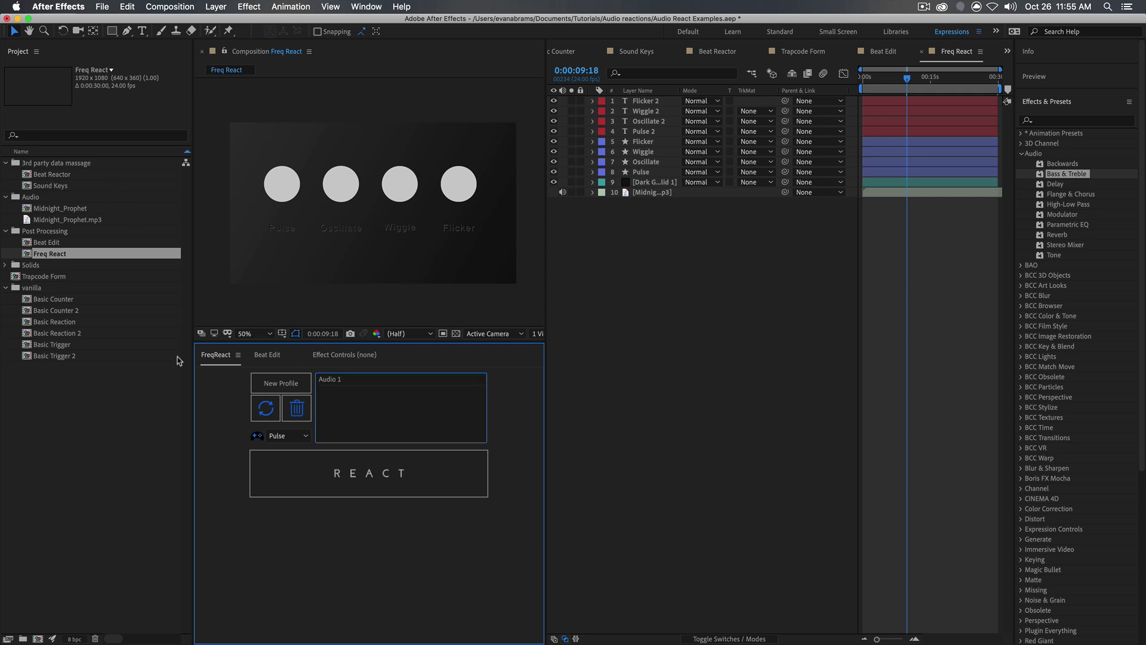
{"action": "left_click", "coordinate": [654, 193]}
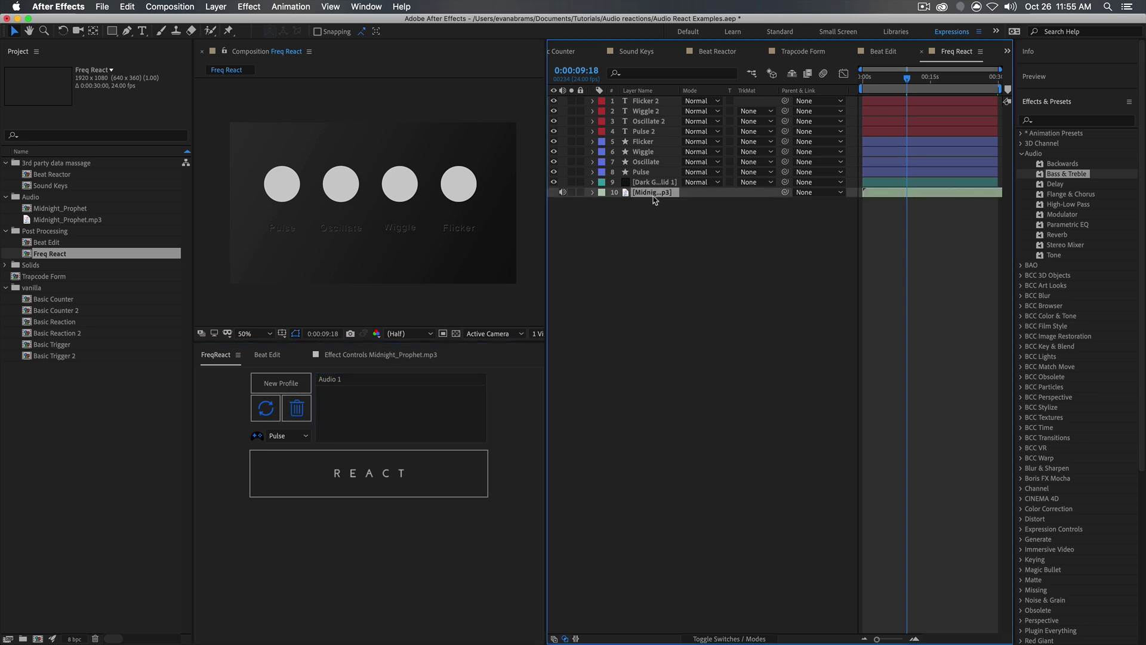
{"action": "left_click", "coordinate": [301, 382]}
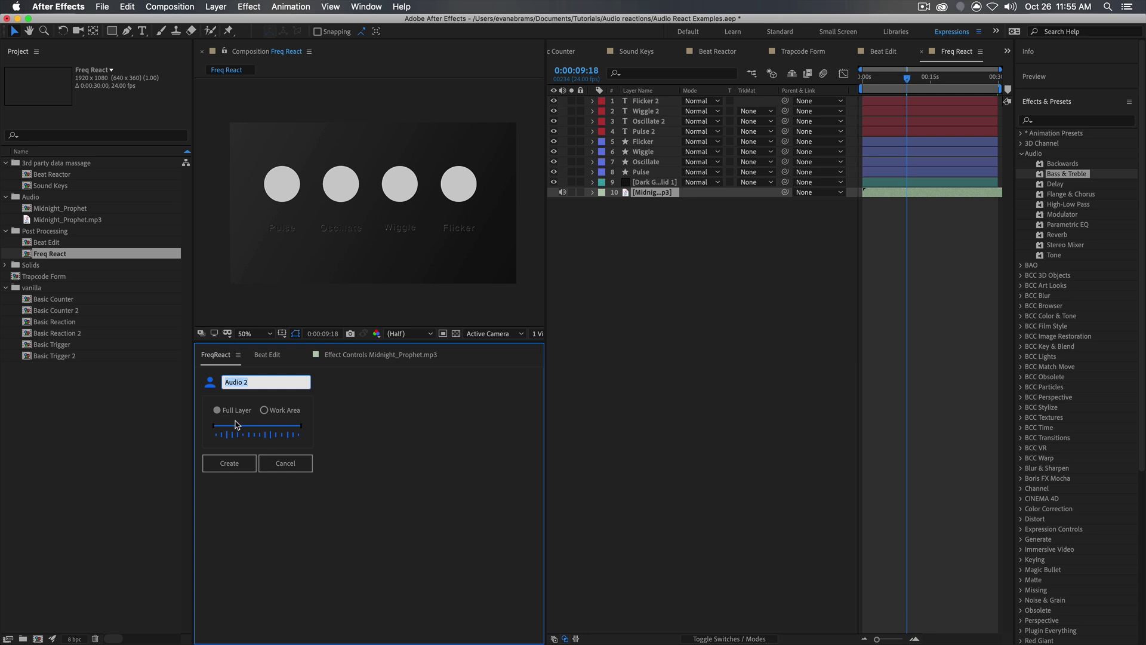
{"action": "left_click", "coordinate": [264, 410]}
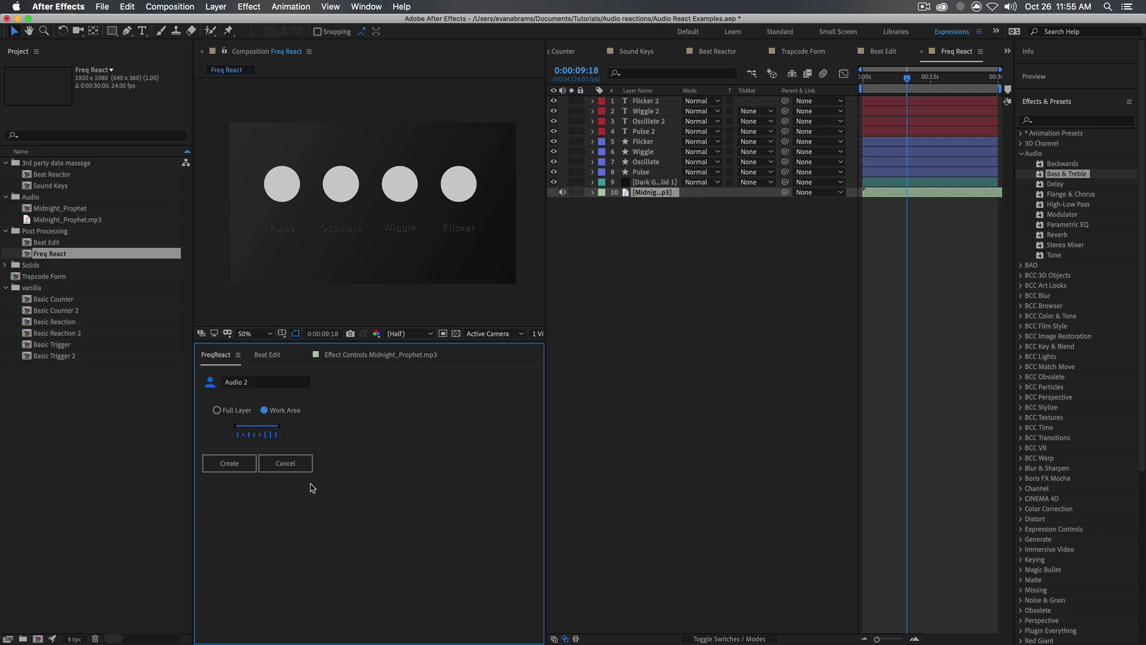
{"action": "left_click", "coordinate": [231, 464]}
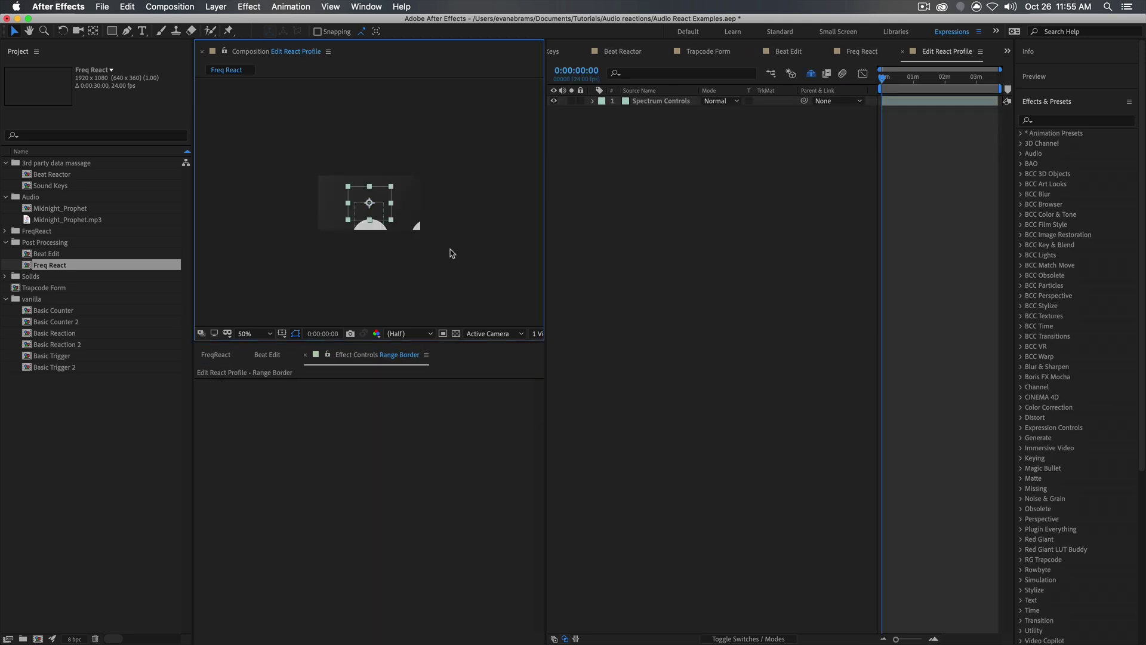
Step: Move the range box over the first tall spectrum peak and resize it to frame the peak's upper part
{"action": "scroll", "coordinate": [396, 233], "scroll_direction": "up", "scroll_amount": 2}
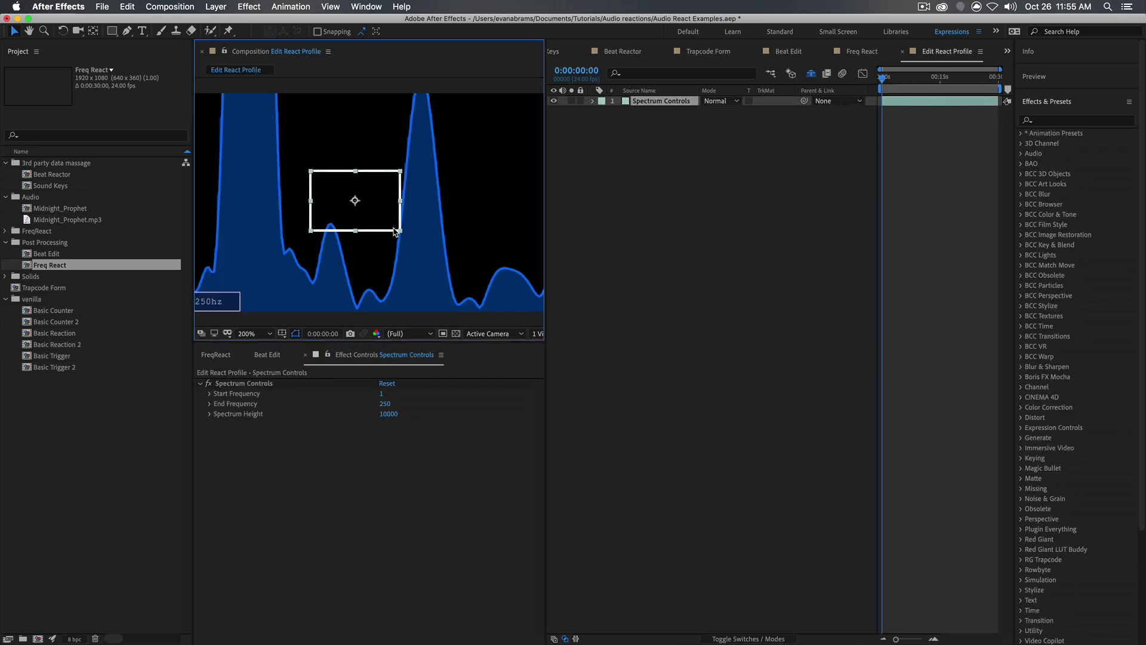
{"action": "scroll", "coordinate": [380, 224], "scroll_direction": "down", "scroll_amount": 1}
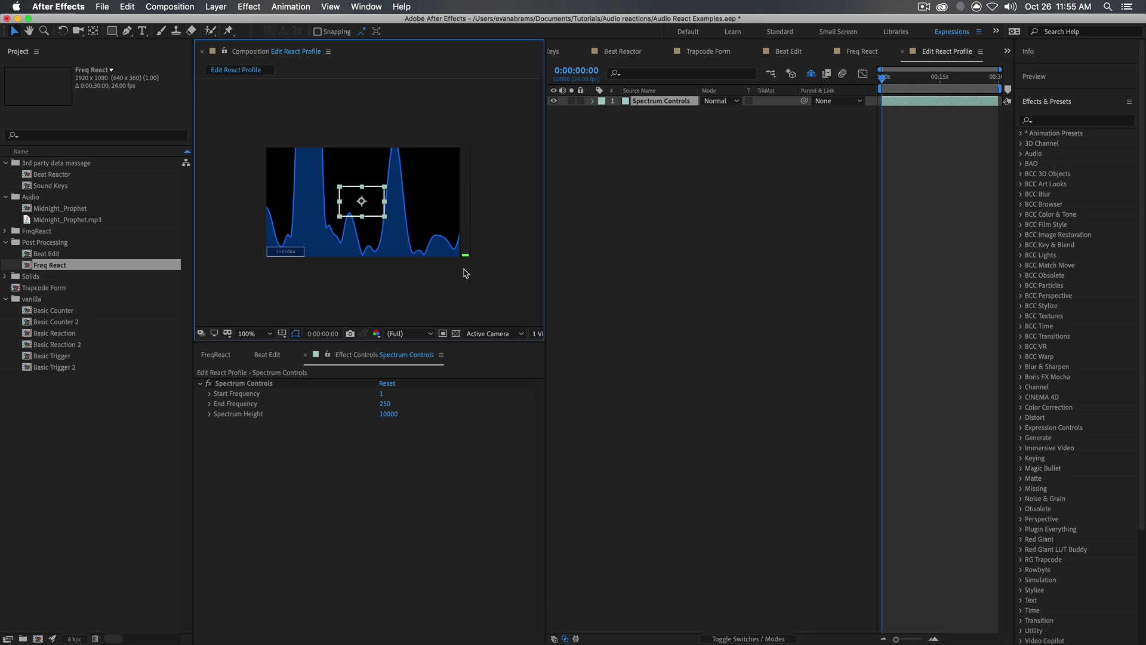
{"action": "left_click_drag", "start_coordinate": [376, 200], "coordinate": [325, 181]}
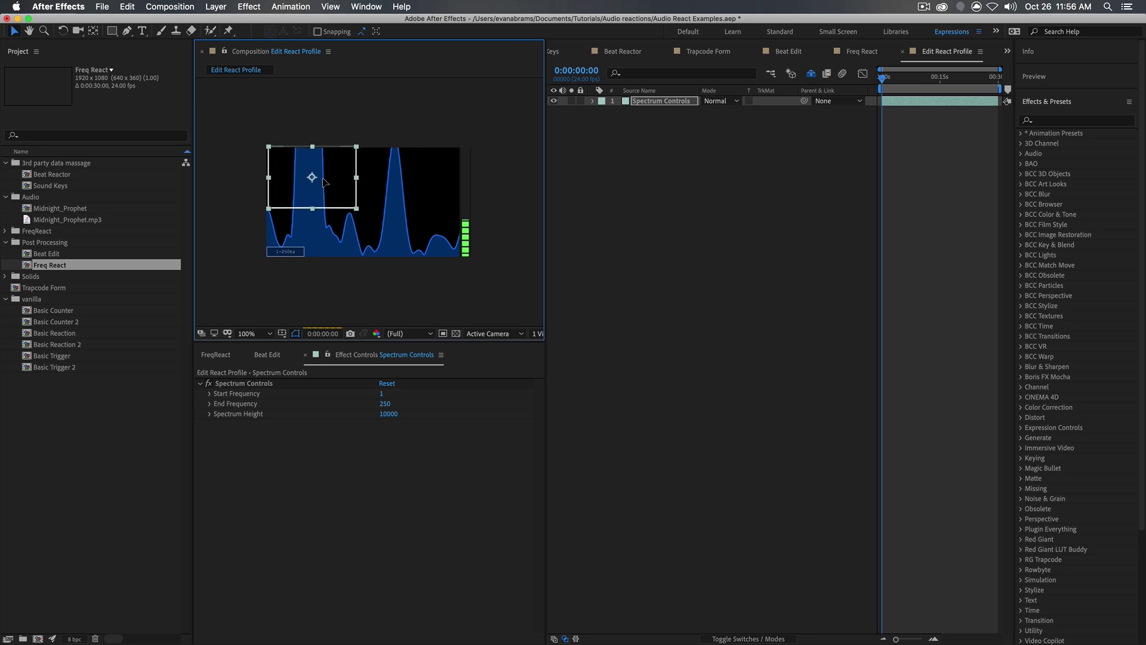
{"action": "left_click_drag", "start_coordinate": [358, 147], "coordinate": [352, 152]}
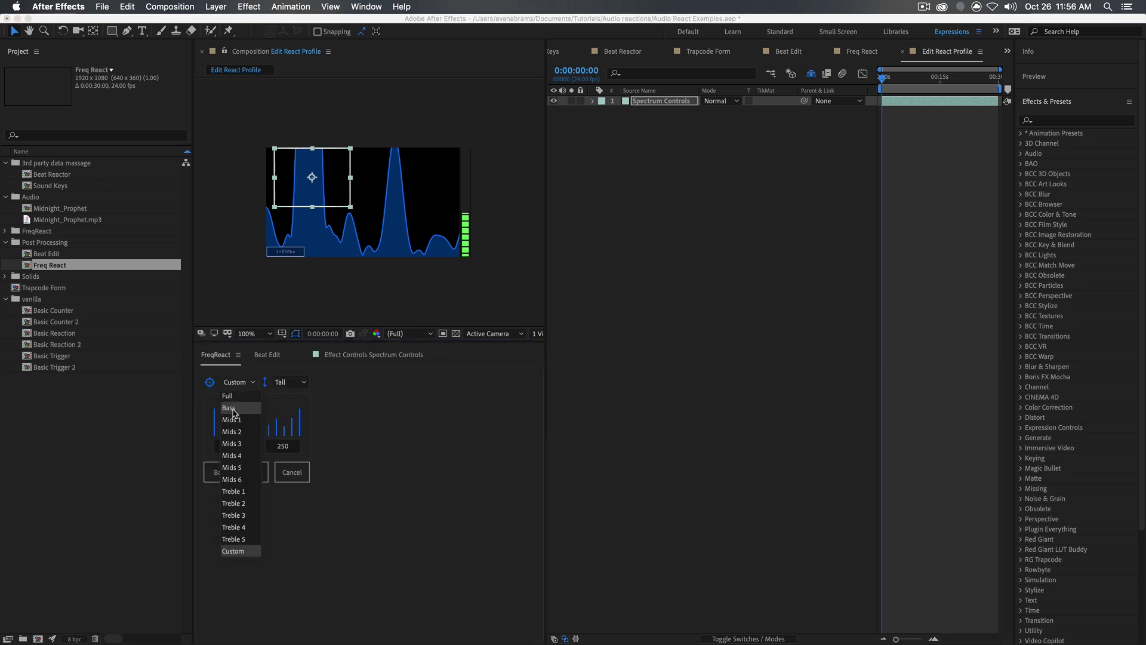
Step: Set the Audio 2 profile's frequency range to Bass (10–250) and its spectrum height to Short
{"action": "left_click", "coordinate": [233, 410]}
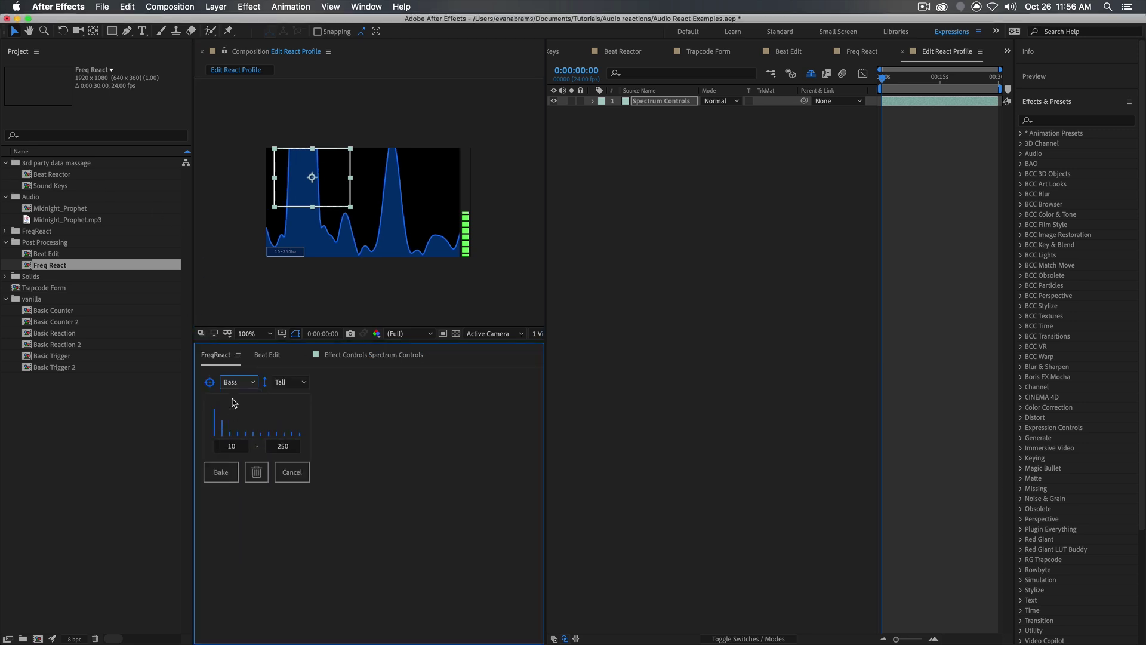
{"action": "left_click", "coordinate": [231, 383]}
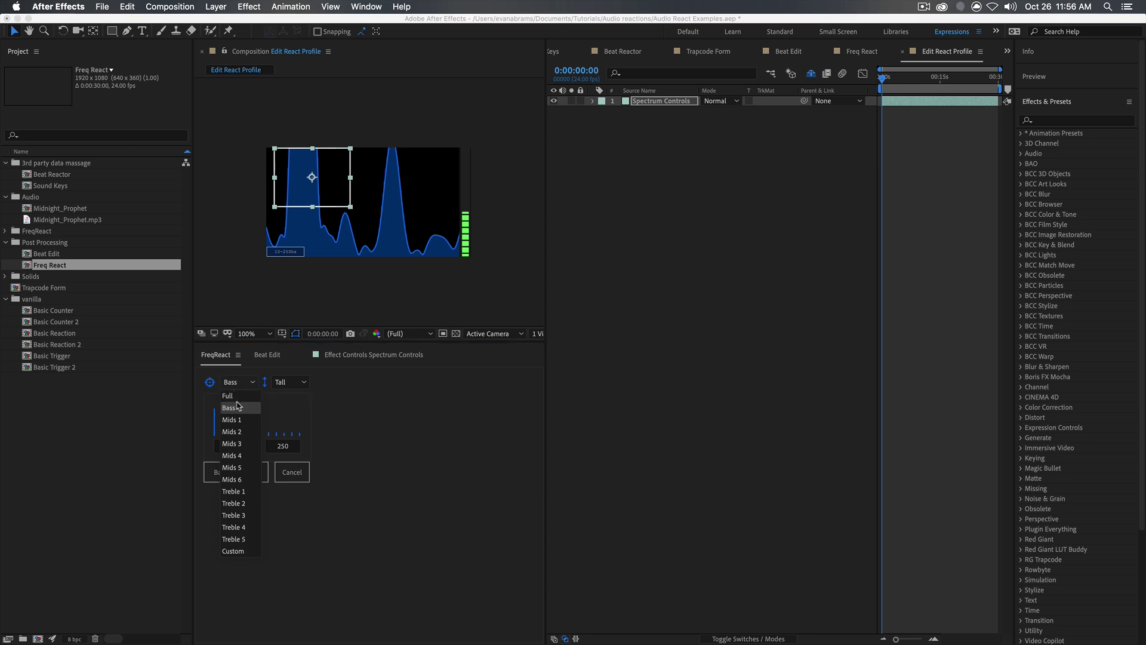
{"action": "left_click", "coordinate": [403, 424]}
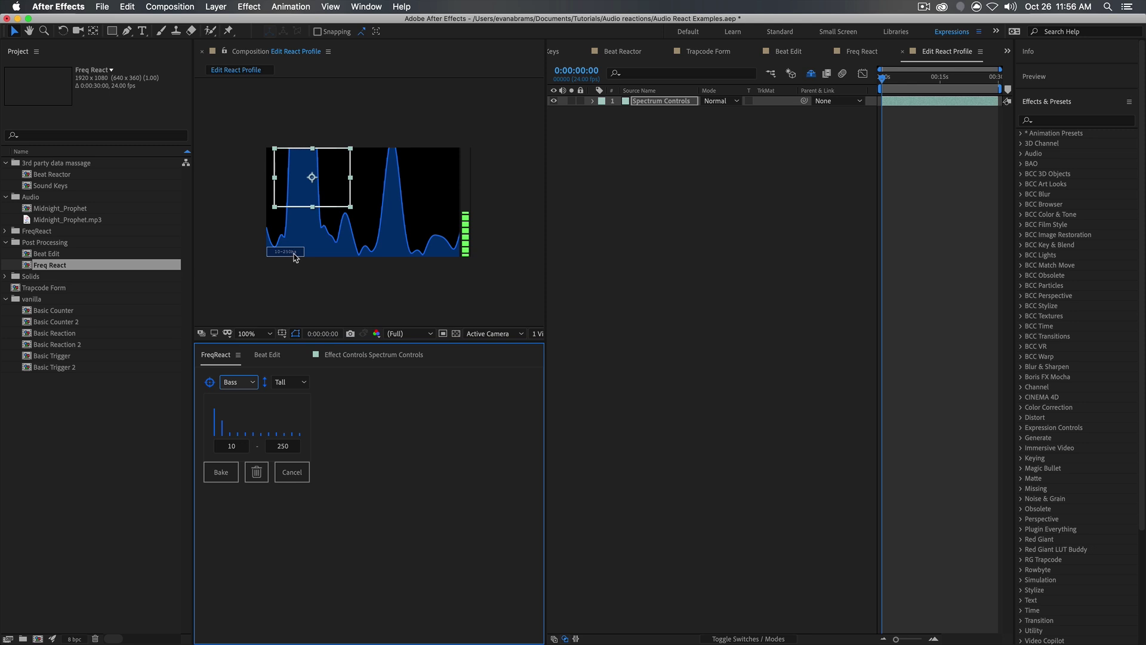
{"action": "left_click", "coordinate": [296, 386]}
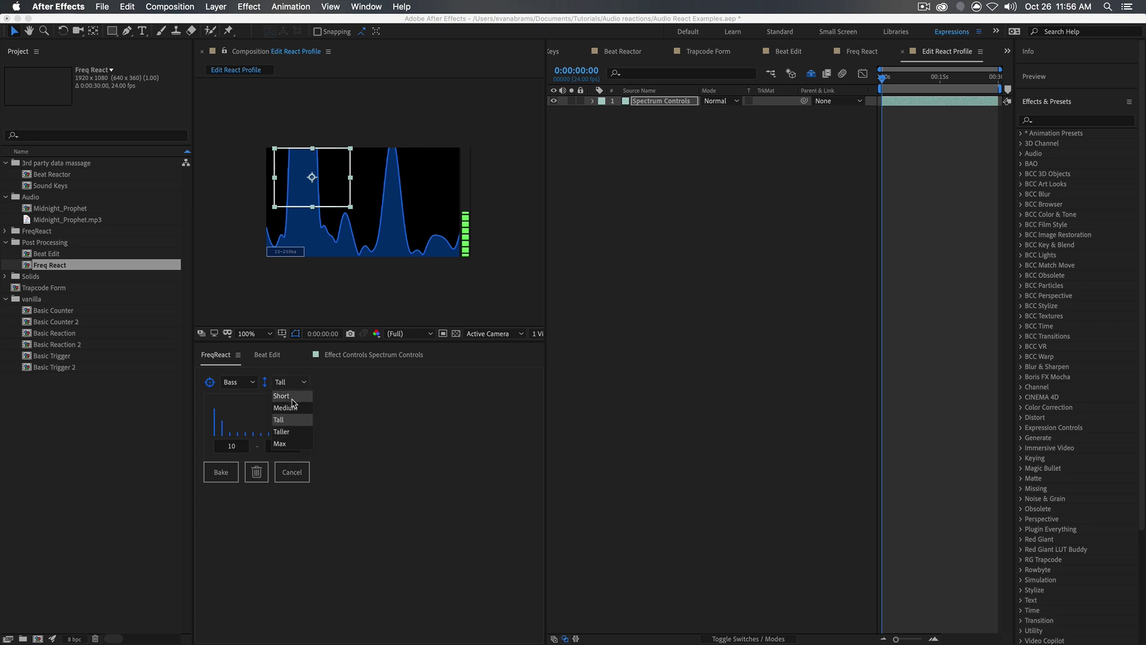
{"action": "left_click", "coordinate": [291, 396]}
Step: Reposition the range box over the bass peak of the shortened spectrum and bake the Audio 2 profile
{"action": "left_click", "coordinate": [329, 190]}
{"action": "left_click_drag", "start_coordinate": [326, 186], "coordinate": [311, 170]}
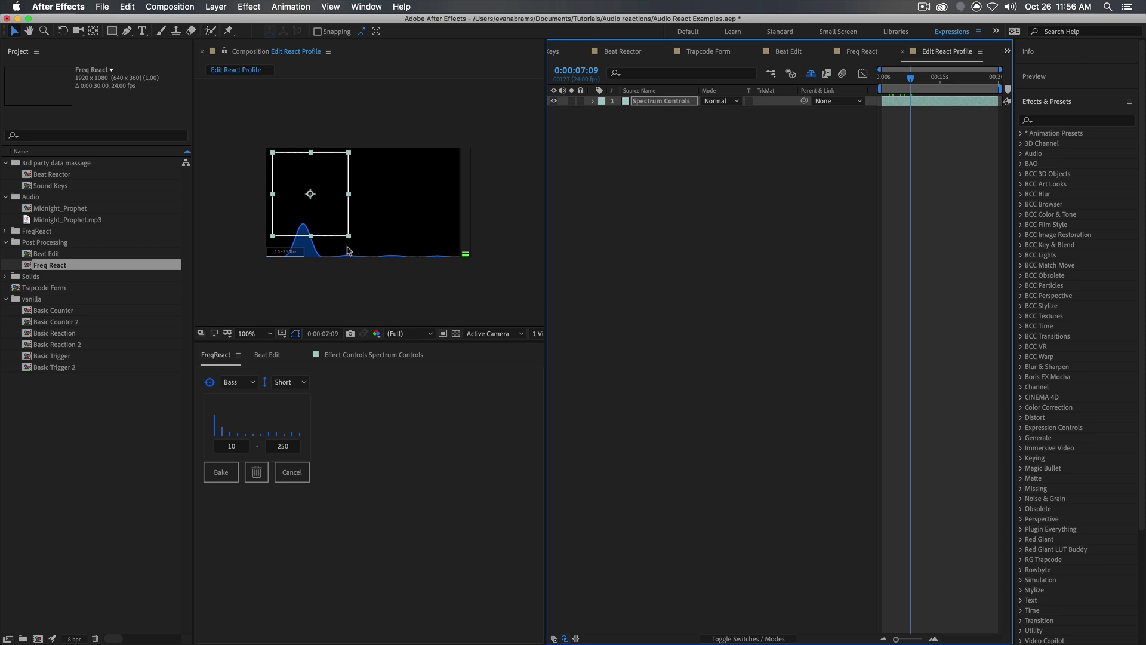
{"action": "left_click", "coordinate": [217, 474]}
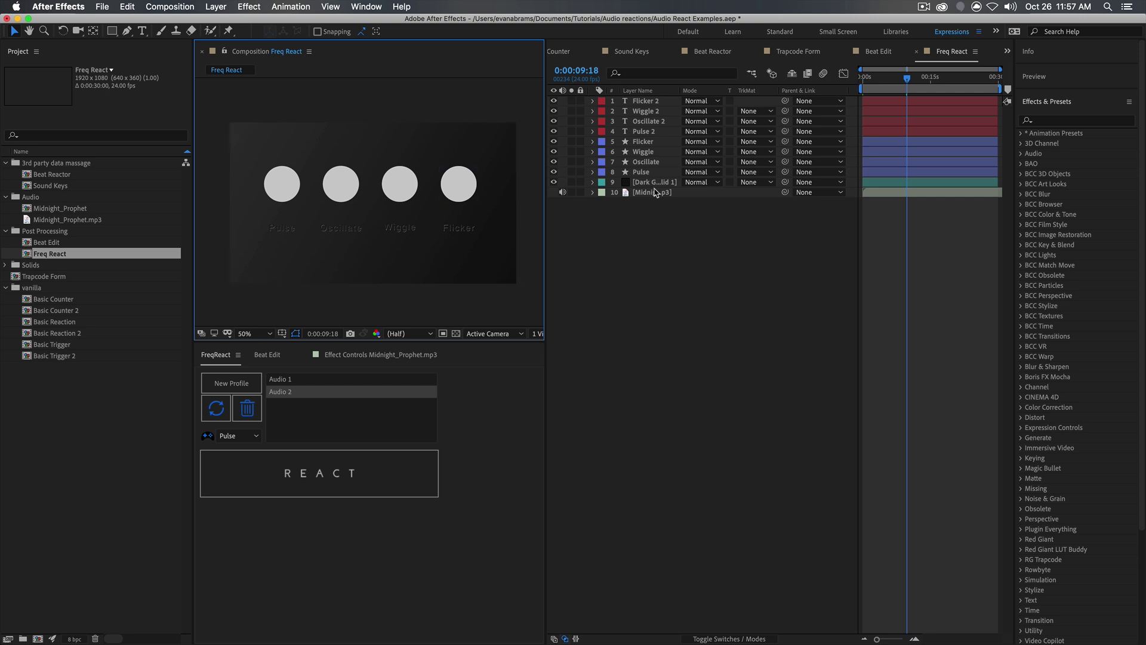
Step: Reveal the keyframes on the Midnight_Prophet.mp3 layer, examine the ten baked streams of the Audio 2 profile, and collapse the layer
{"action": "left_click", "coordinate": [630, 194]}
{"action": "left_click", "coordinate": [593, 192]}
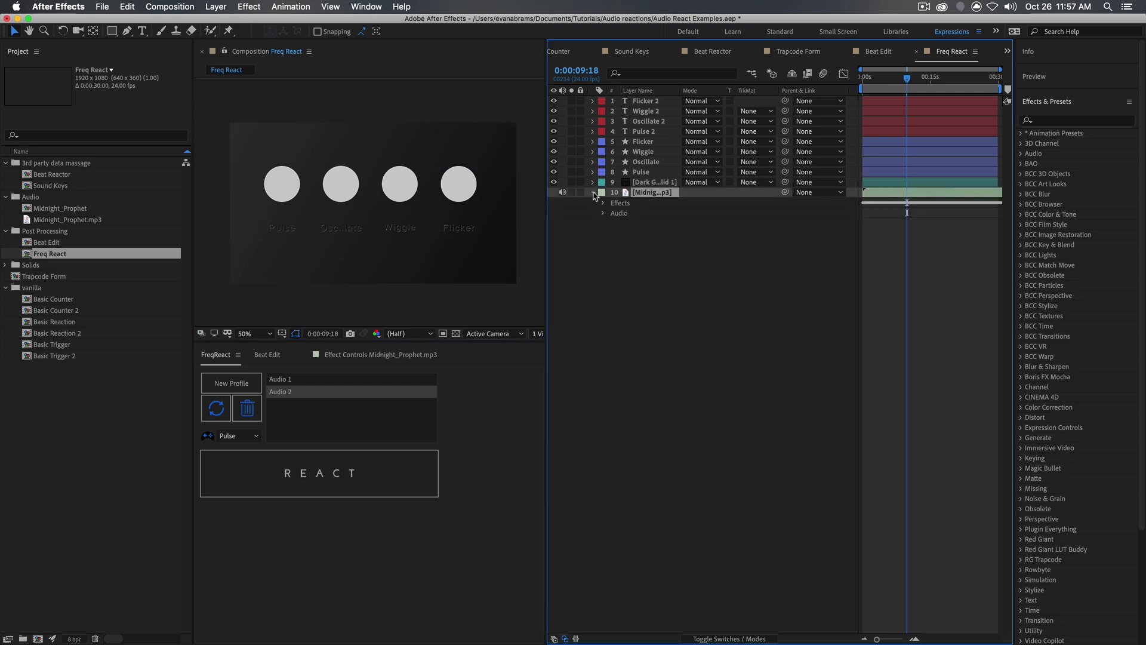
{"action": "key", "text": "u"}
{"action": "key", "text": "u"}
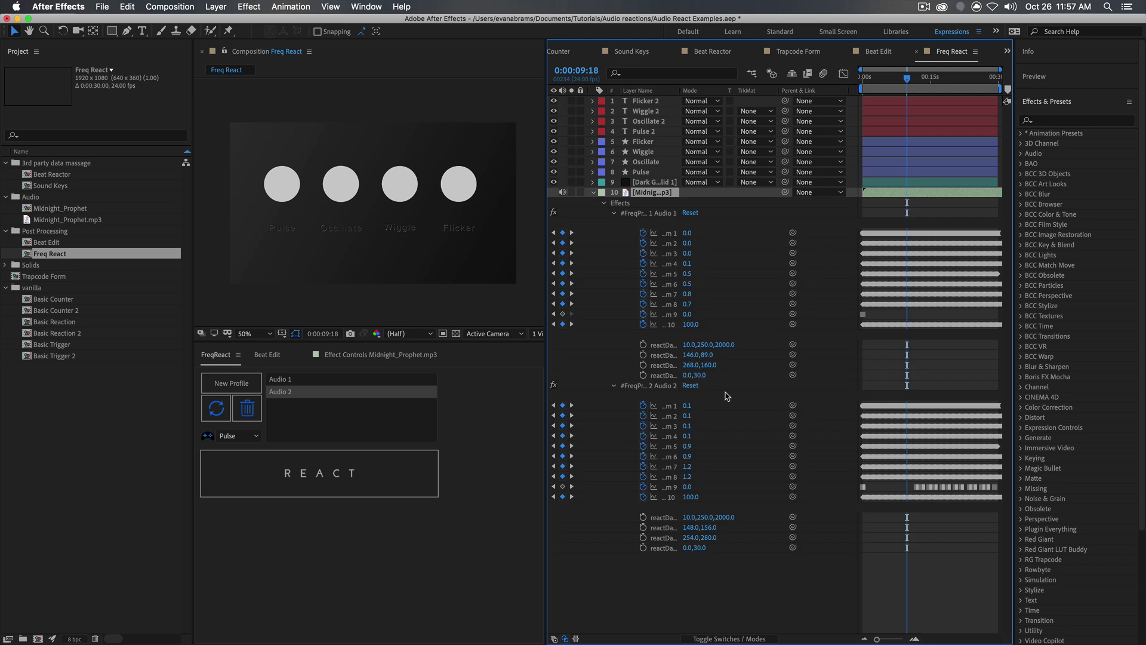
{"action": "left_click", "coordinate": [662, 407]}
{"action": "left_click", "coordinate": [882, 486]}
{"action": "scroll", "coordinate": [882, 486], "scroll_direction": "up", "scroll_amount": 5}
{"action": "scroll", "coordinate": [878, 486], "scroll_direction": "down", "scroll_amount": 4}
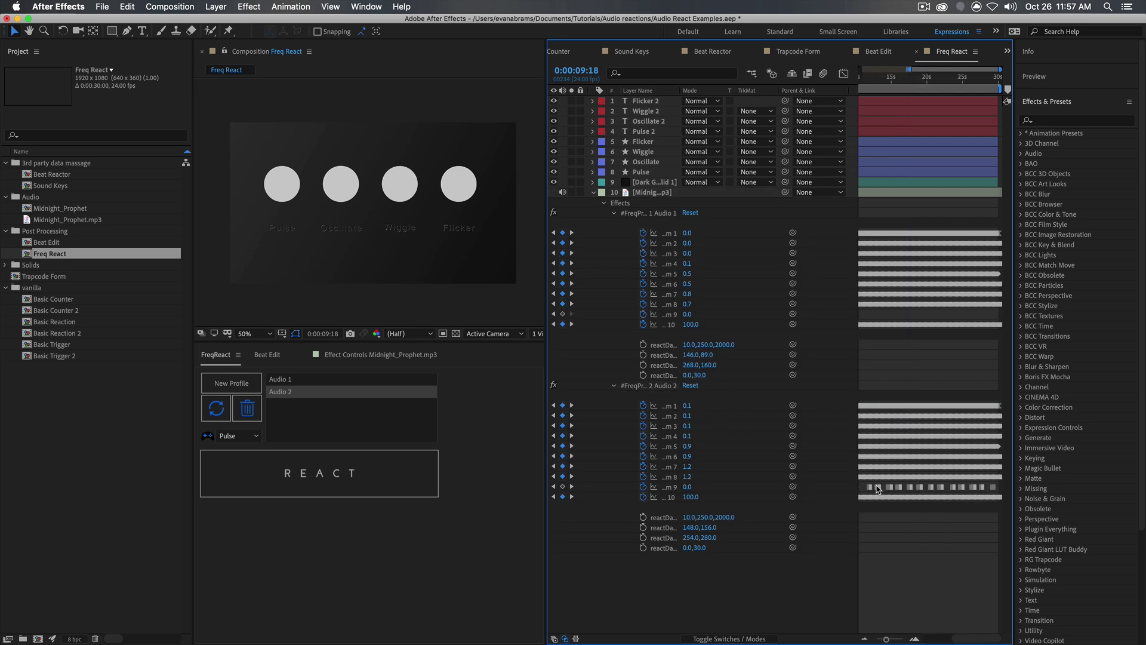
{"action": "scroll", "coordinate": [879, 487], "scroll_direction": "down", "scroll_amount": 3}
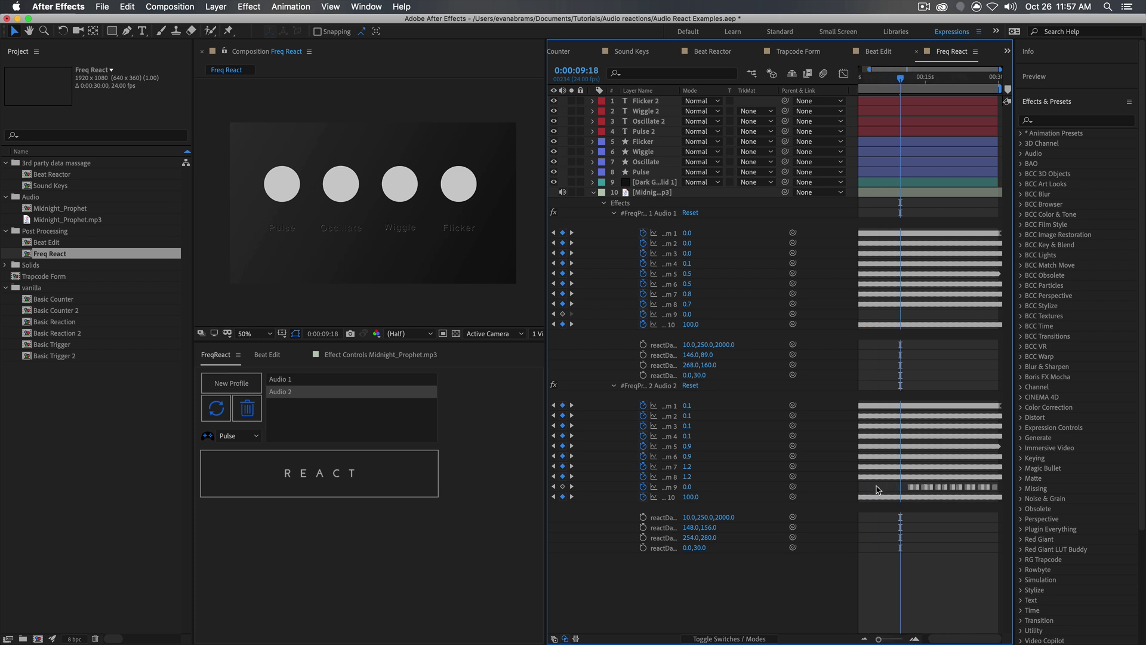
{"action": "left_click", "coordinate": [667, 407]}
{"action": "left_click", "coordinate": [673, 498], "text": "shift"}
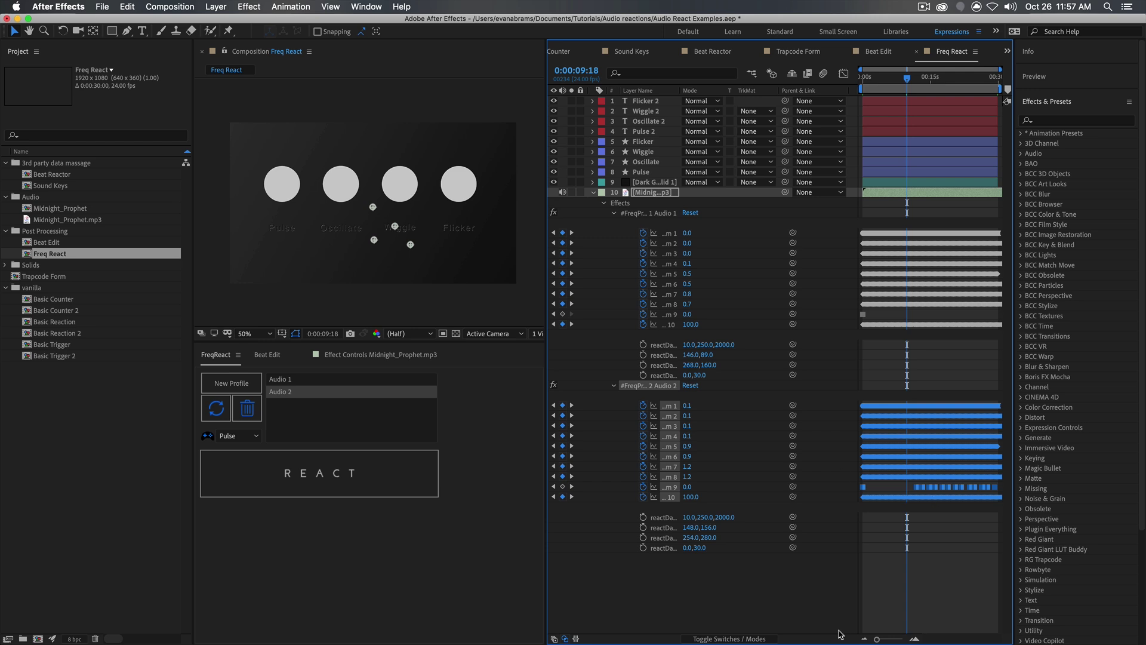
{"action": "left_click", "coordinate": [835, 606]}
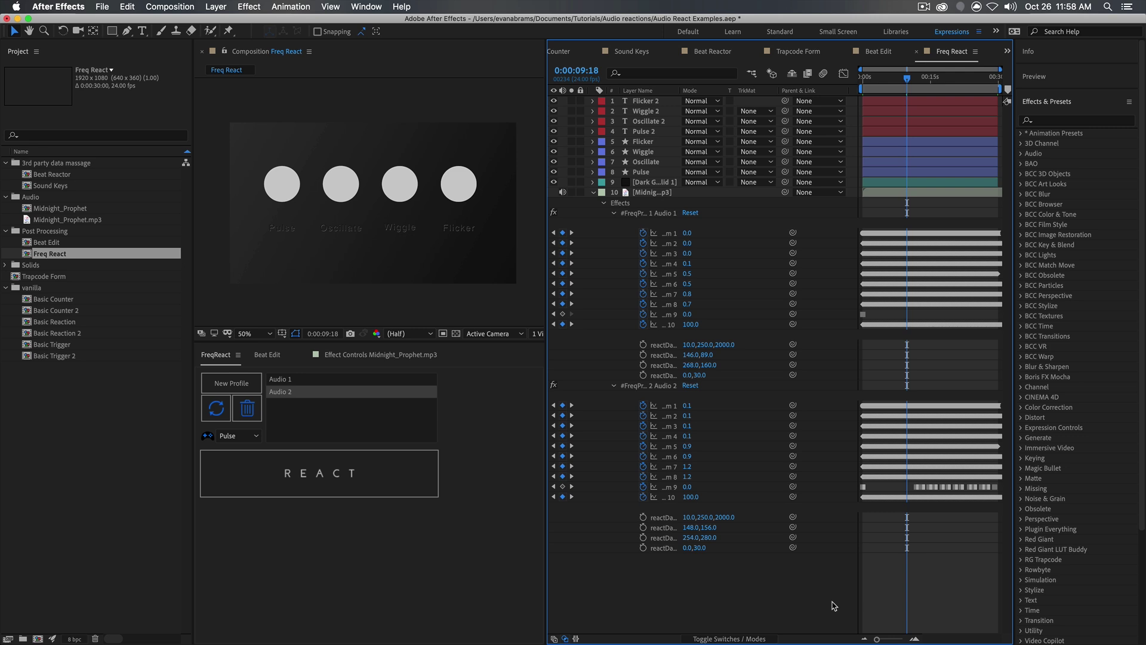
{"action": "key", "text": "u"}
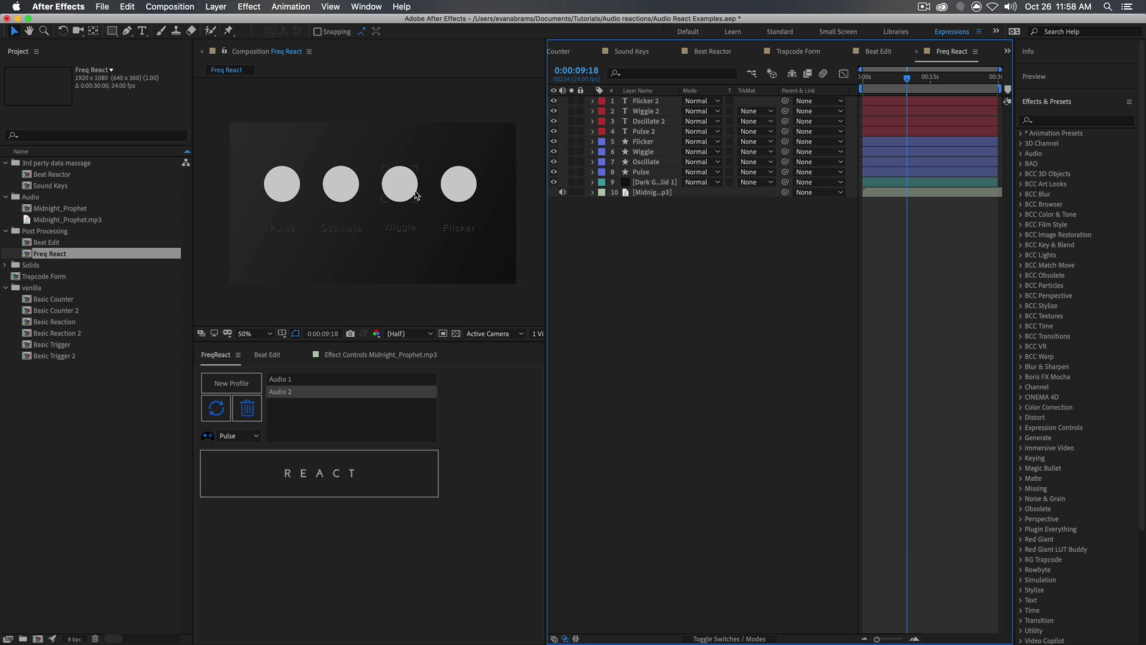
Step: Hide the text and shape layers from Flicker 2 to Pulse and add a red 510 px circle with a 110 px stroke
{"action": "left_click_drag", "start_coordinate": [555, 172], "coordinate": [556, 120]}
{"action": "left_click_drag", "start_coordinate": [556, 120], "coordinate": [555, 101]}
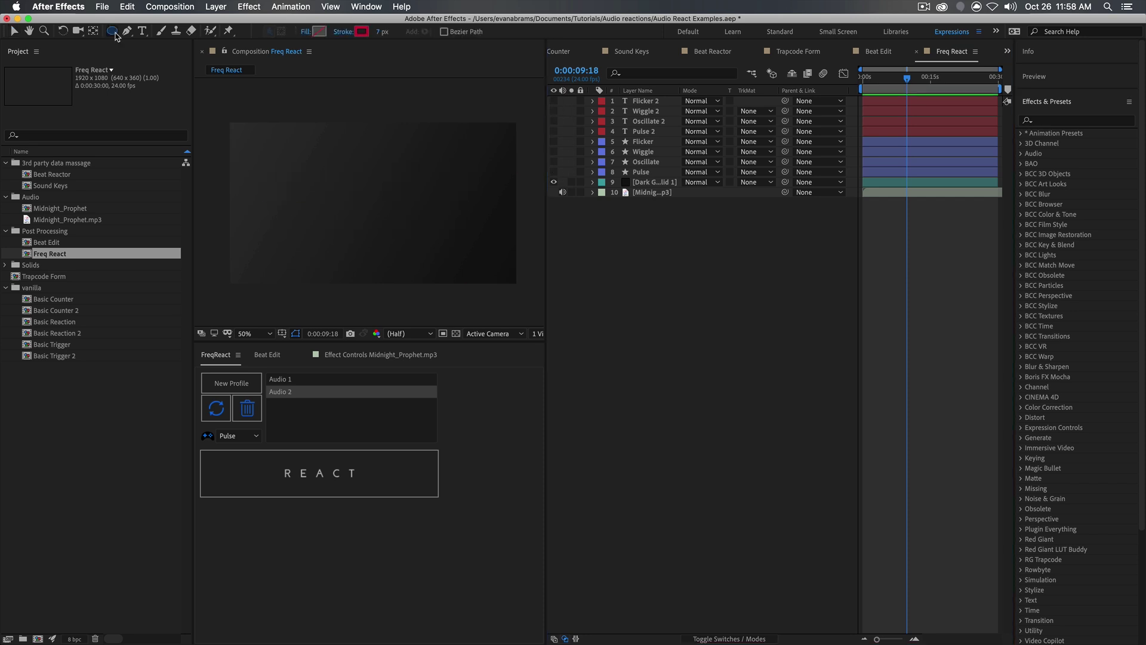
{"action": "double_click", "coordinate": [115, 35]}
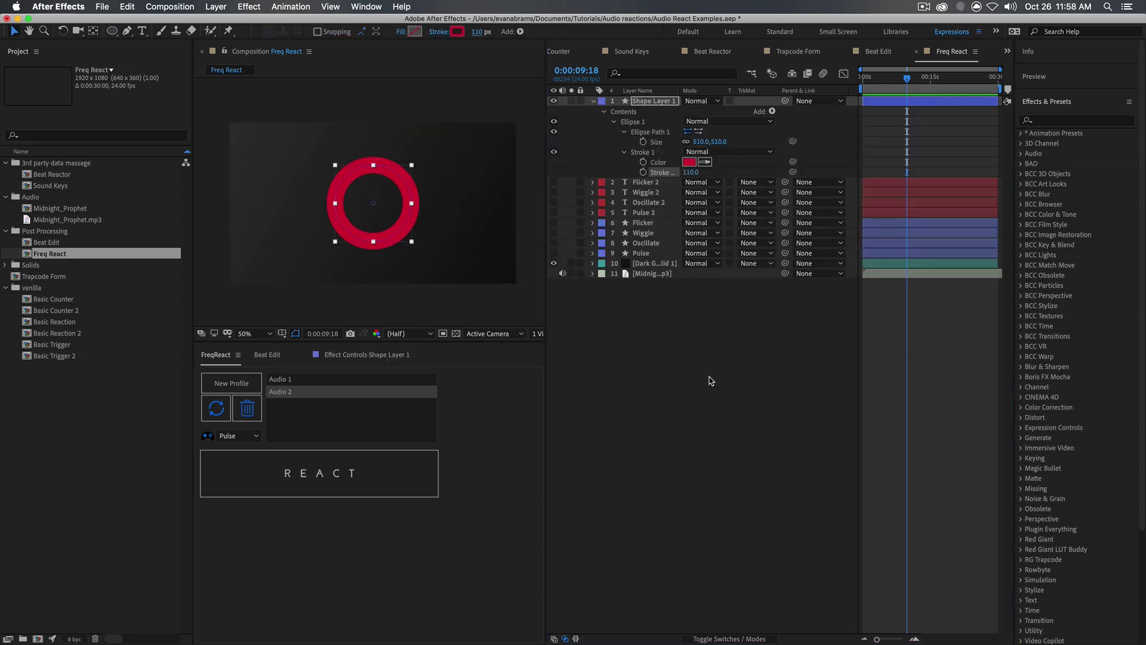
{"action": "left_click", "coordinate": [722, 353]}
Step: Apply a FreqReact Pulse reaction from the Audio 2 profile to the Scale of Shape Layer 1
{"action": "left_click_drag", "start_coordinate": [895, 80], "coordinate": [862, 80]}
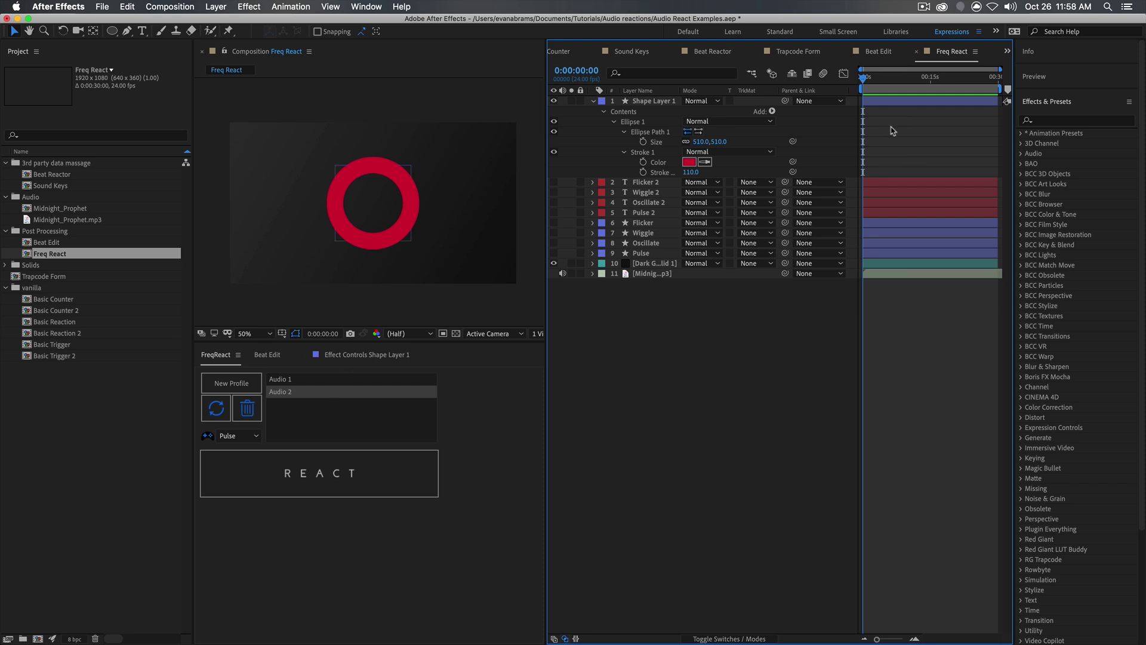
{"action": "left_click", "coordinate": [670, 275]}
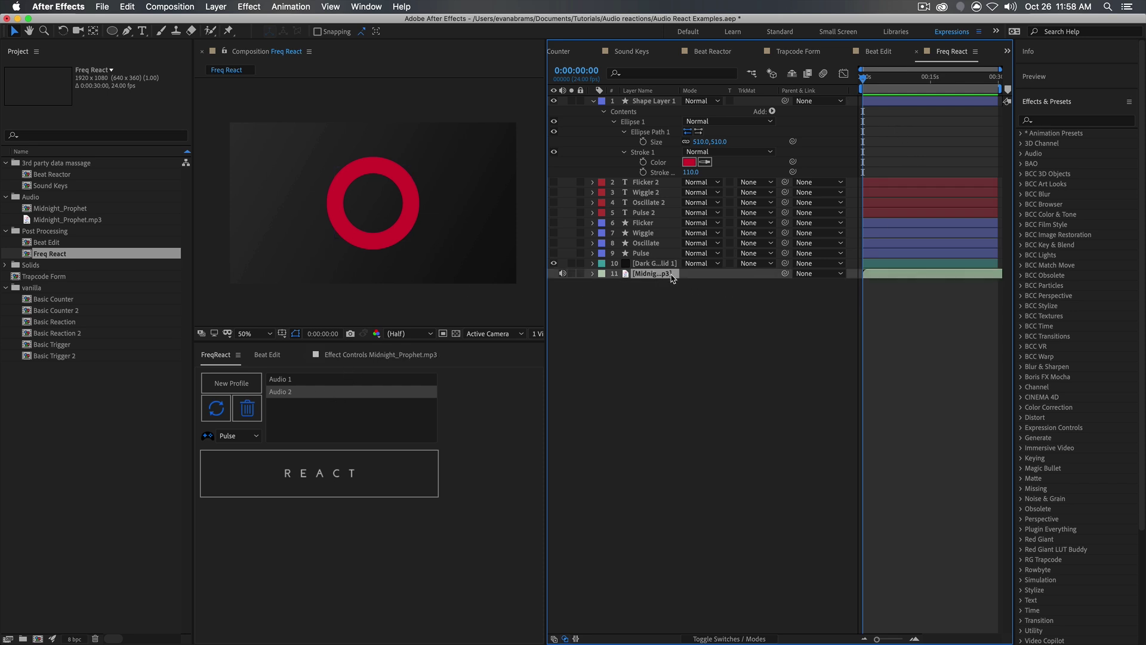
{"action": "left_click", "coordinate": [907, 101]}
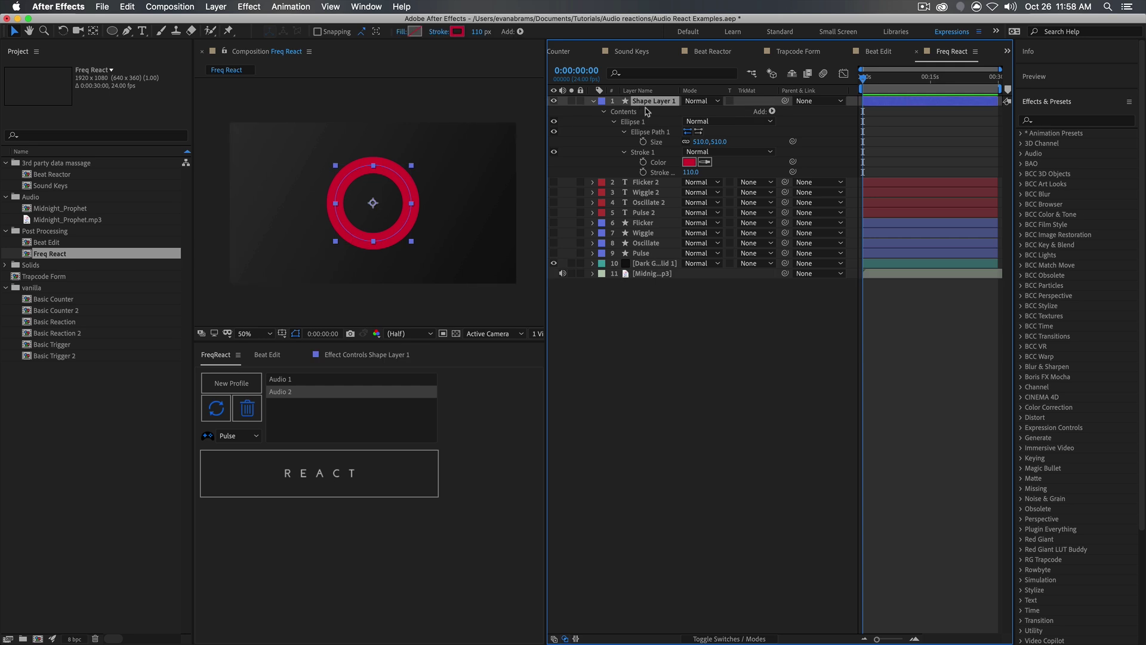
{"action": "key", "text": "s"}
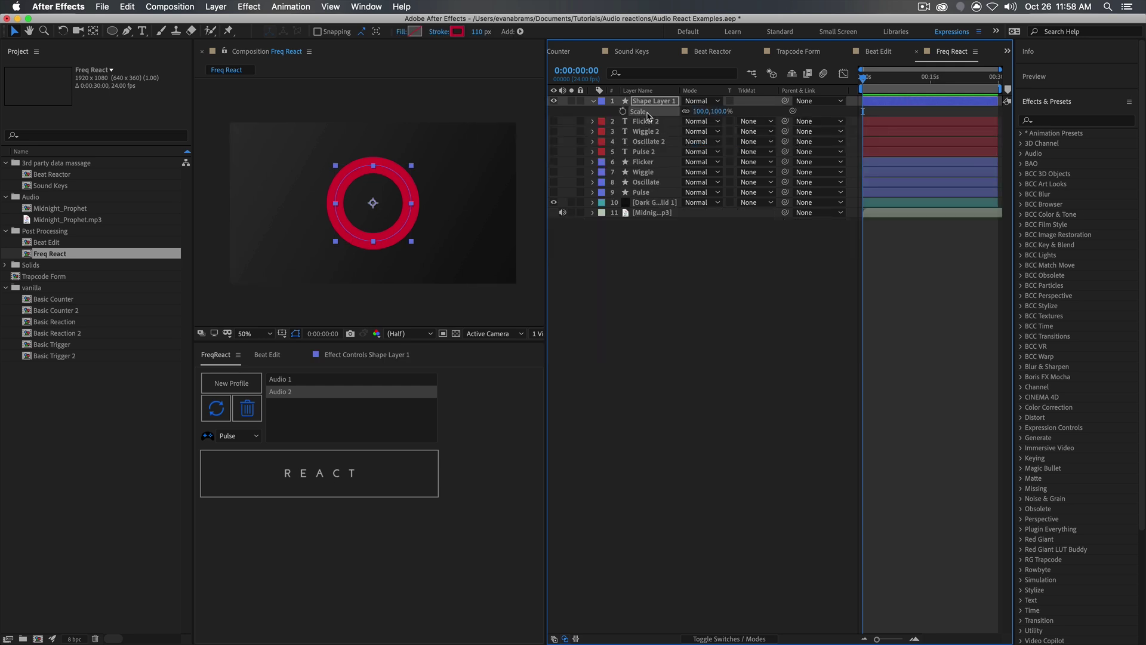
{"action": "left_click", "coordinate": [233, 439]}
{"action": "left_click", "coordinate": [230, 449]}
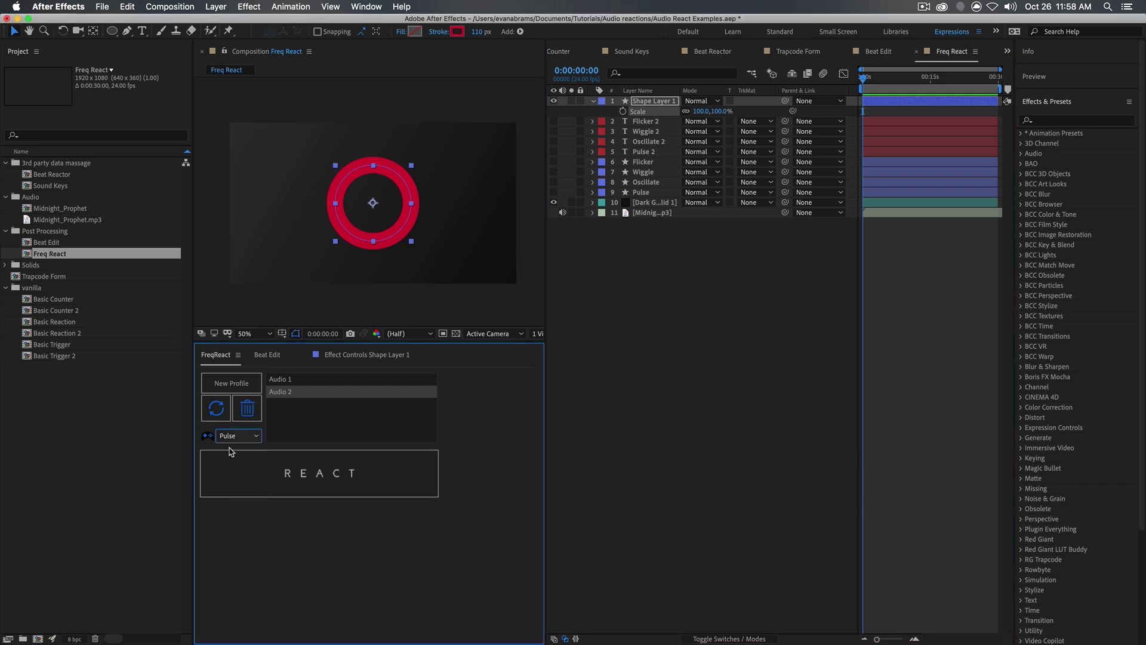
{"action": "left_click", "coordinate": [280, 467]}
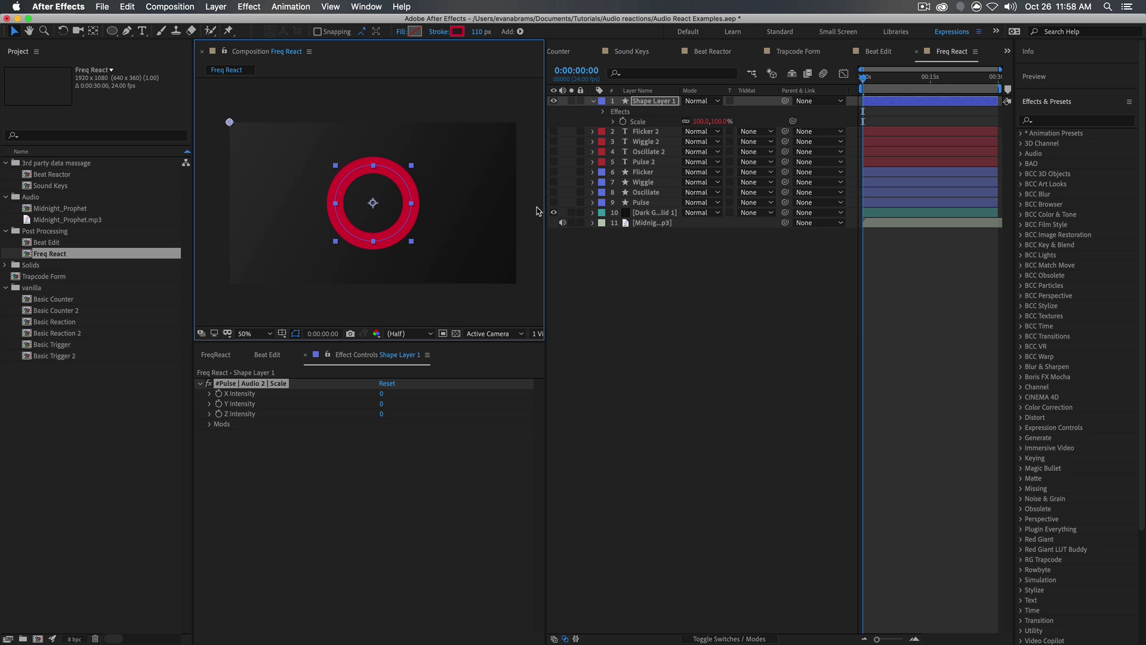
Step: Set the Pulse effect's X Intensity and Y Intensity to 100 and preview the animation from the start
{"action": "left_click", "coordinate": [383, 395]}
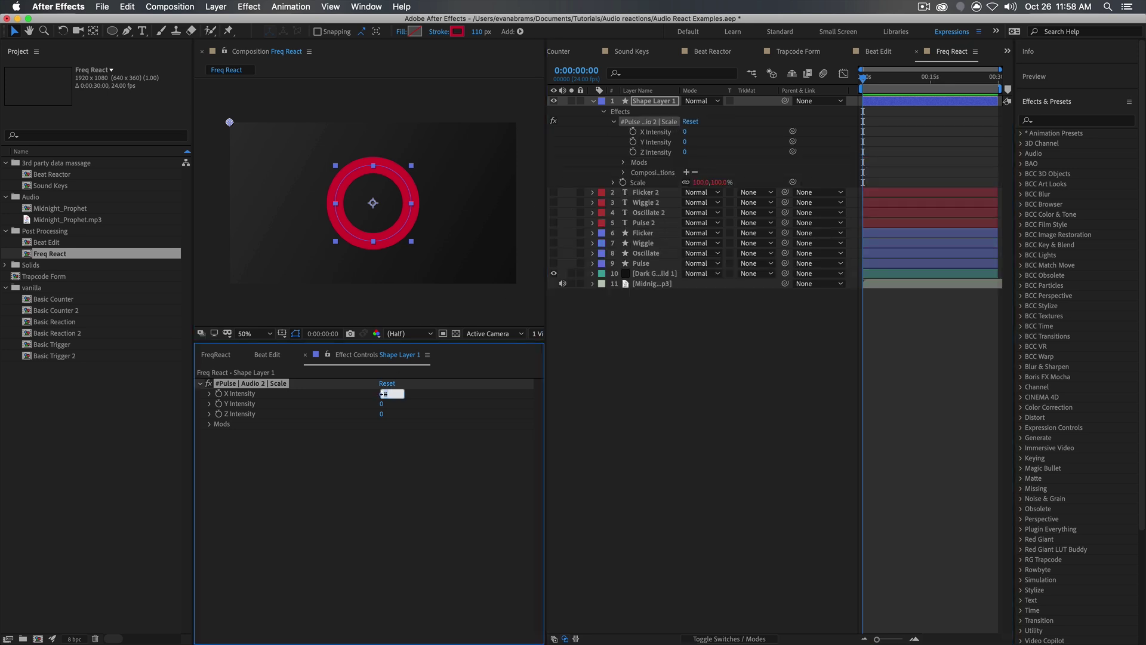
{"action": "type", "text": "100"}
{"action": "key", "text": "Tab"}
{"action": "type", "text": "100"}
{"action": "key", "text": "Return"}
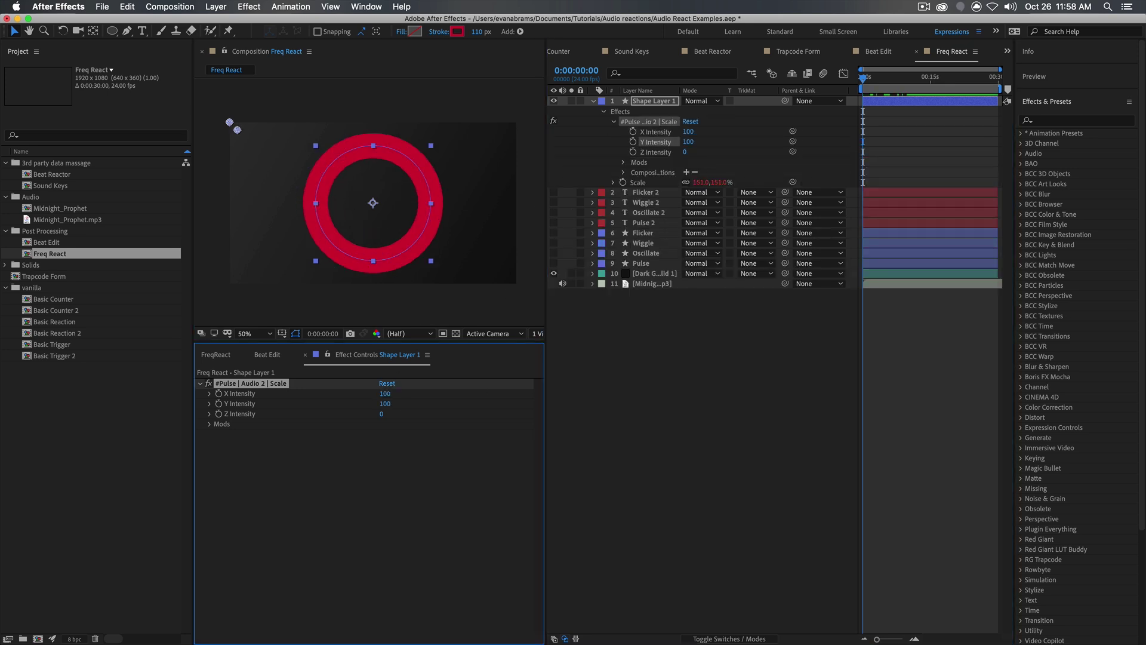
{"action": "left_click_drag", "start_coordinate": [889, 78], "coordinate": [854, 83]}
{"action": "key", "text": "space"}
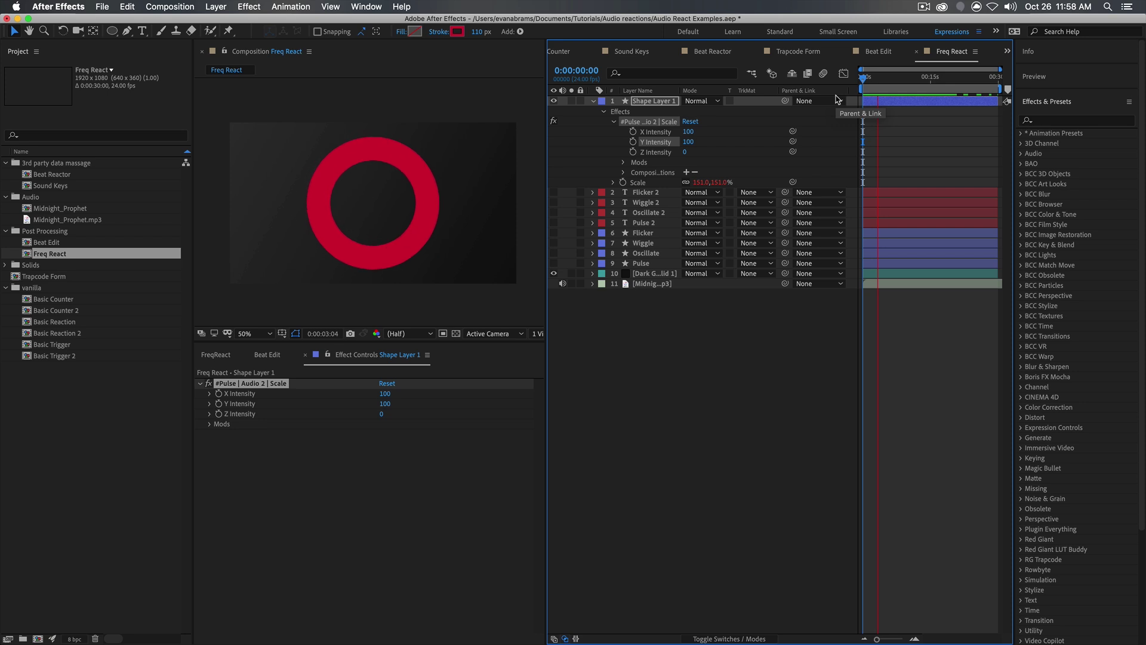
{"action": "key", "text": "space"}
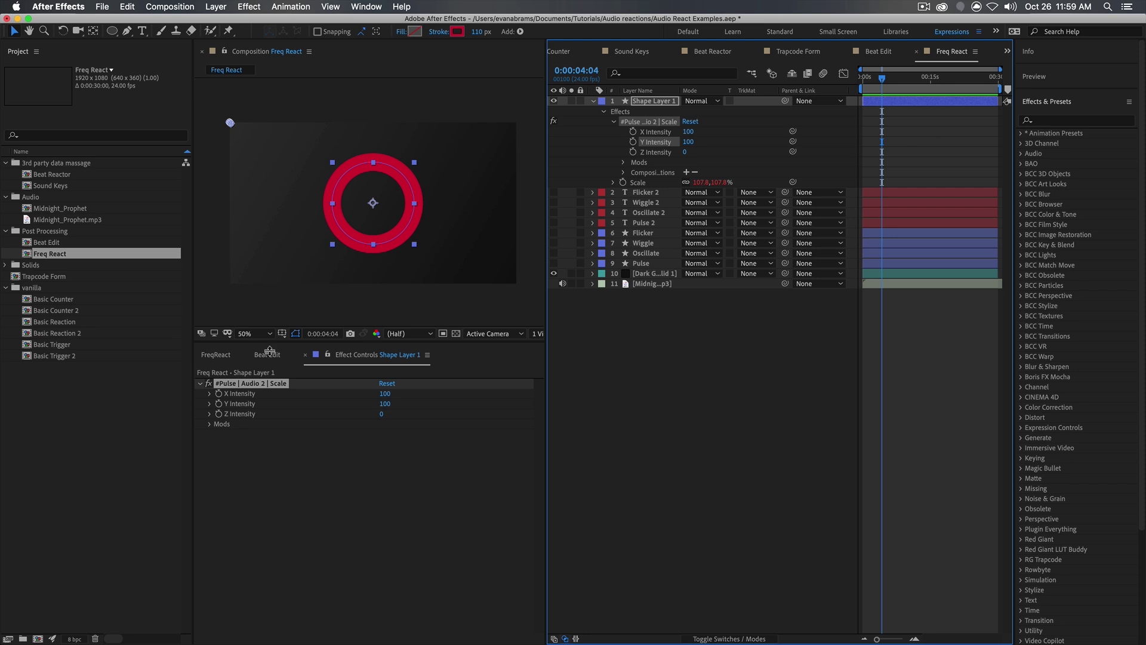
Step: Set the Pulse effect's Smoothing to 20 under Mods and preview the animation from the start
{"action": "left_click", "coordinate": [209, 424]}
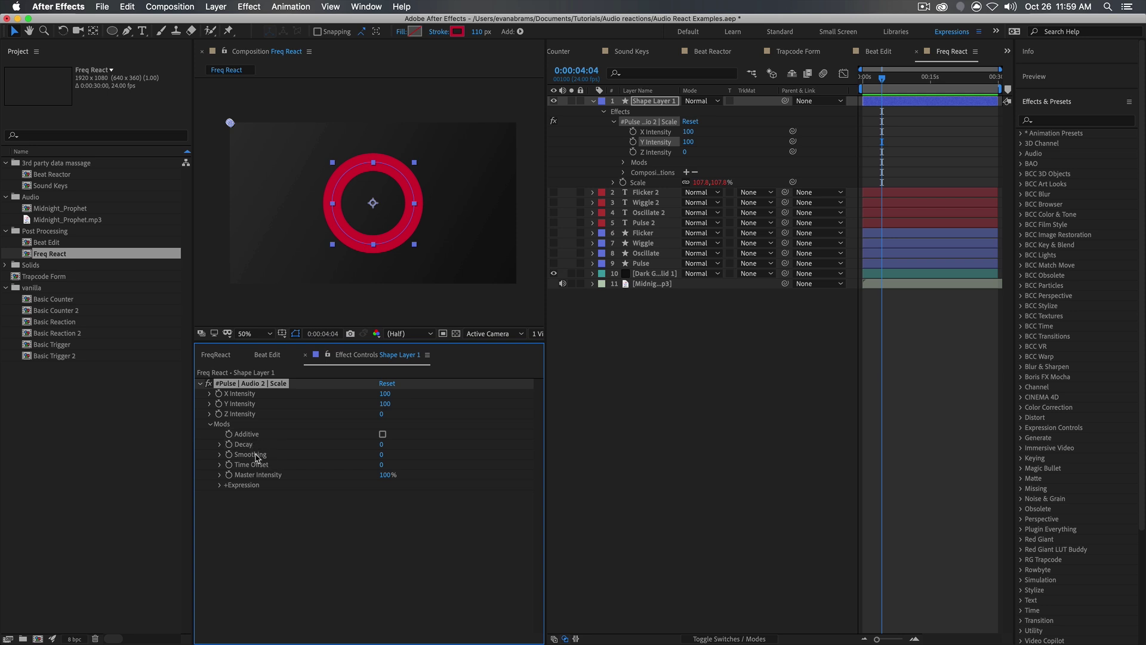
{"action": "left_click", "coordinate": [382, 455]}
{"action": "type", "text": "20"}
{"action": "left_click", "coordinate": [986, 477]}
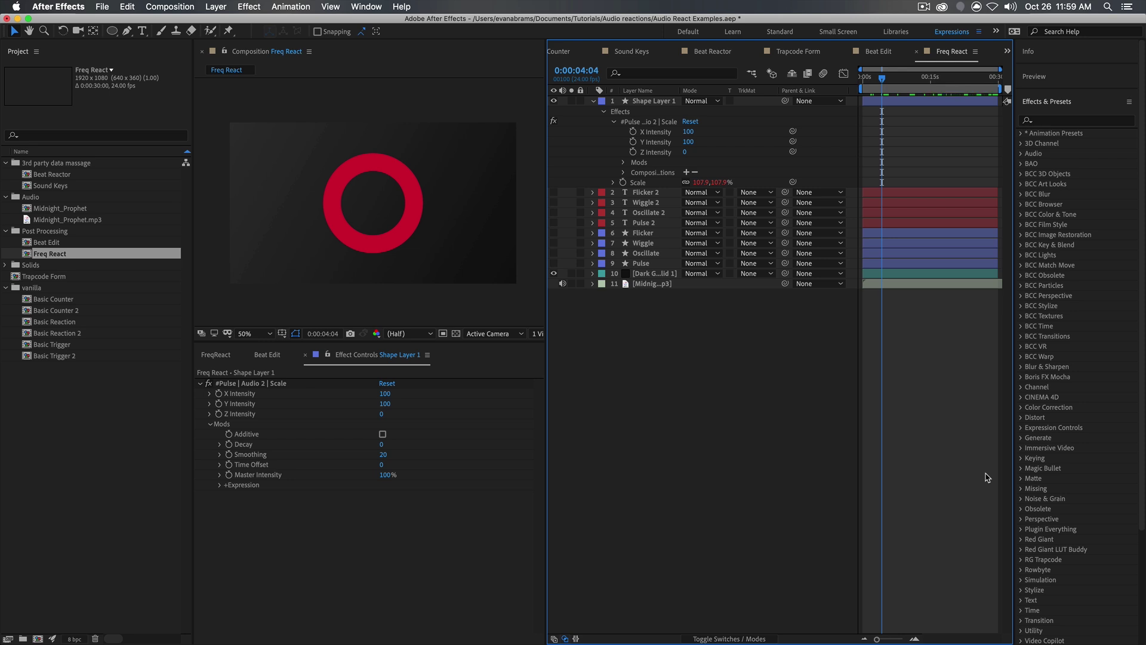
{"action": "left_click_drag", "start_coordinate": [883, 80], "coordinate": [832, 97]}
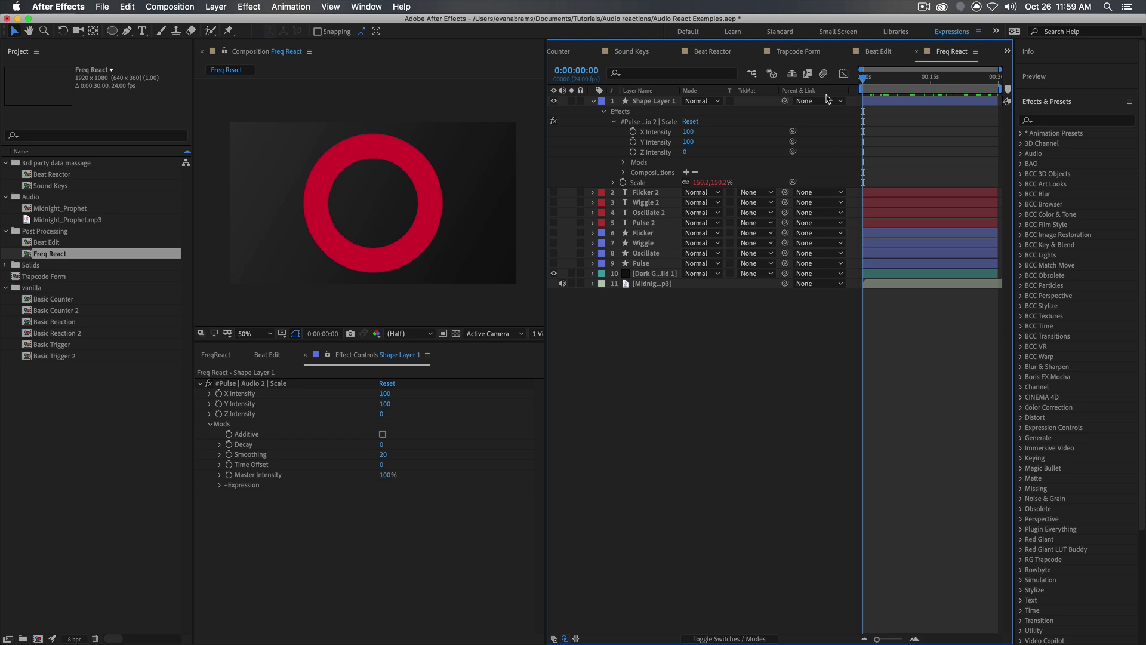
{"action": "key", "text": "space"}
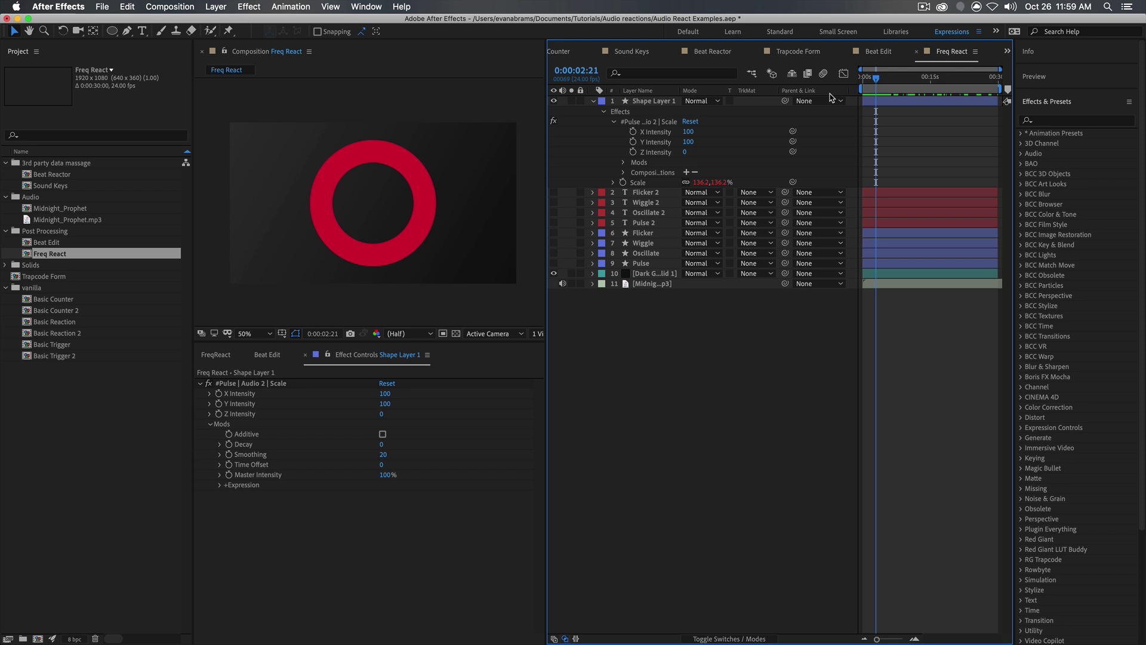
Step: Set the Pulse effect's Decay to 10
{"action": "left_click", "coordinate": [381, 444]}
{"action": "type", "text": "10"}
{"action": "key", "text": "Return"}
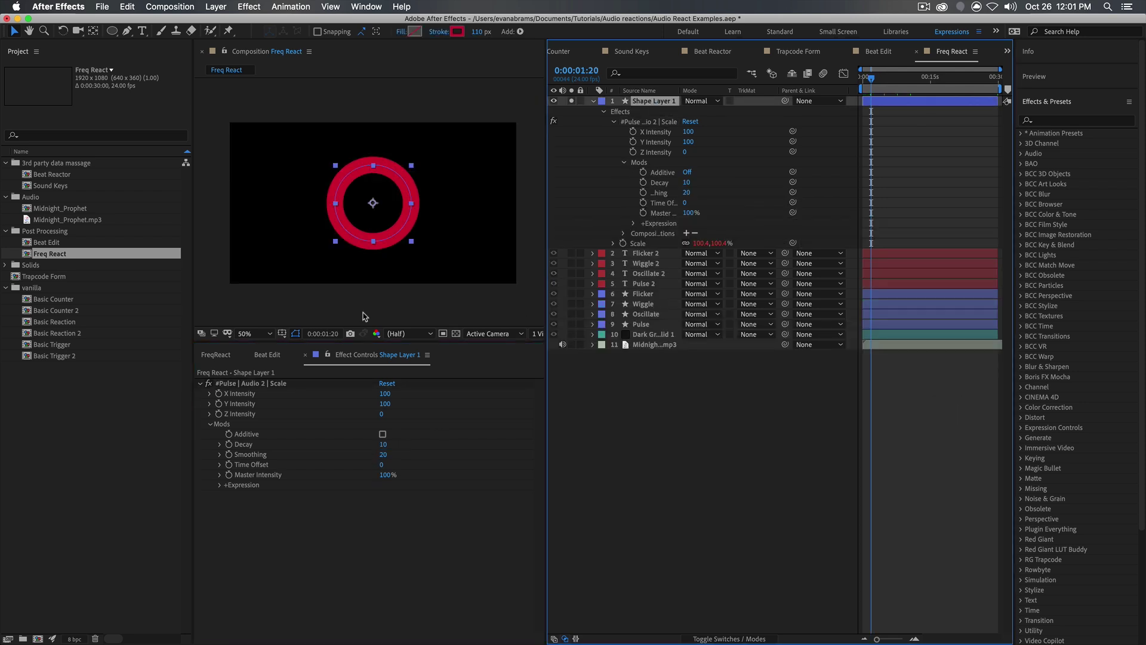
Step: Collapse the Pulse effect's settings and expand Shape Layer 1's Contents down to the Stroke 1 properties of Ellipse 1
{"action": "left_click", "coordinate": [200, 383]}
{"action": "left_click", "coordinate": [624, 162]}
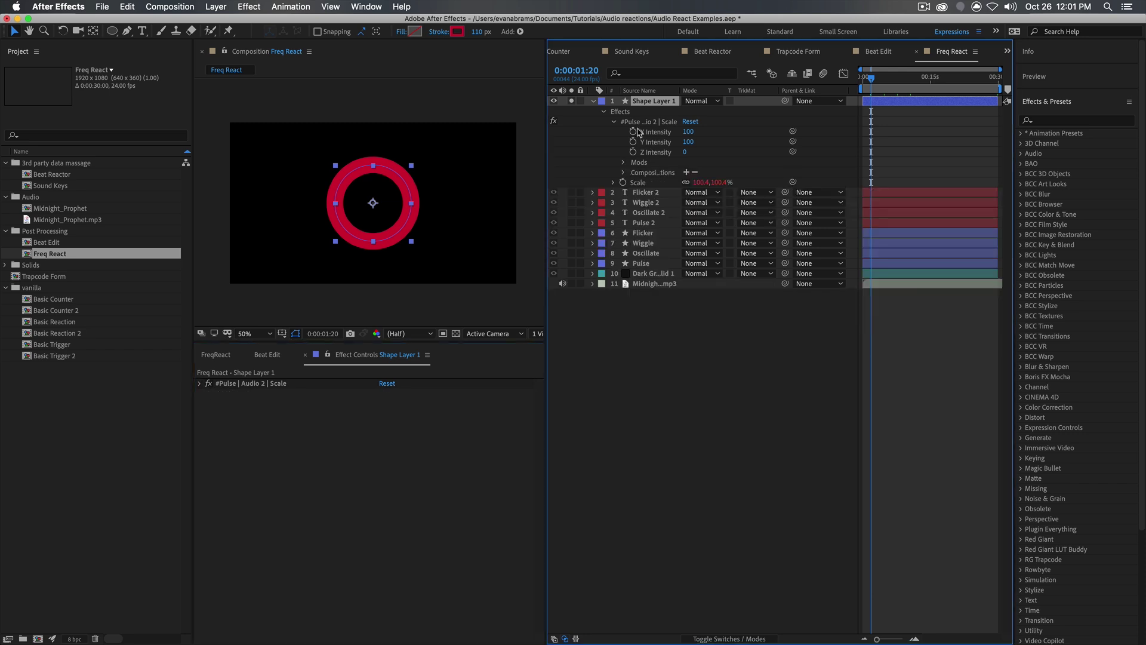
{"action": "double_click", "coordinate": [593, 101]}
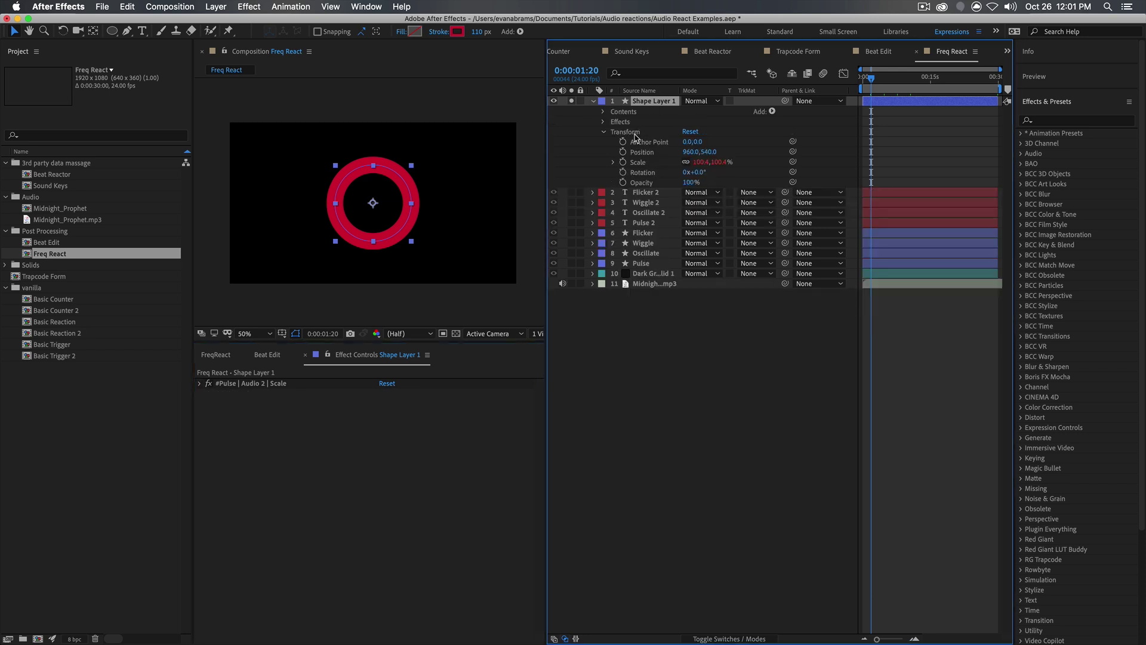
{"action": "left_click", "coordinate": [603, 132]}
{"action": "left_click", "coordinate": [603, 112]}
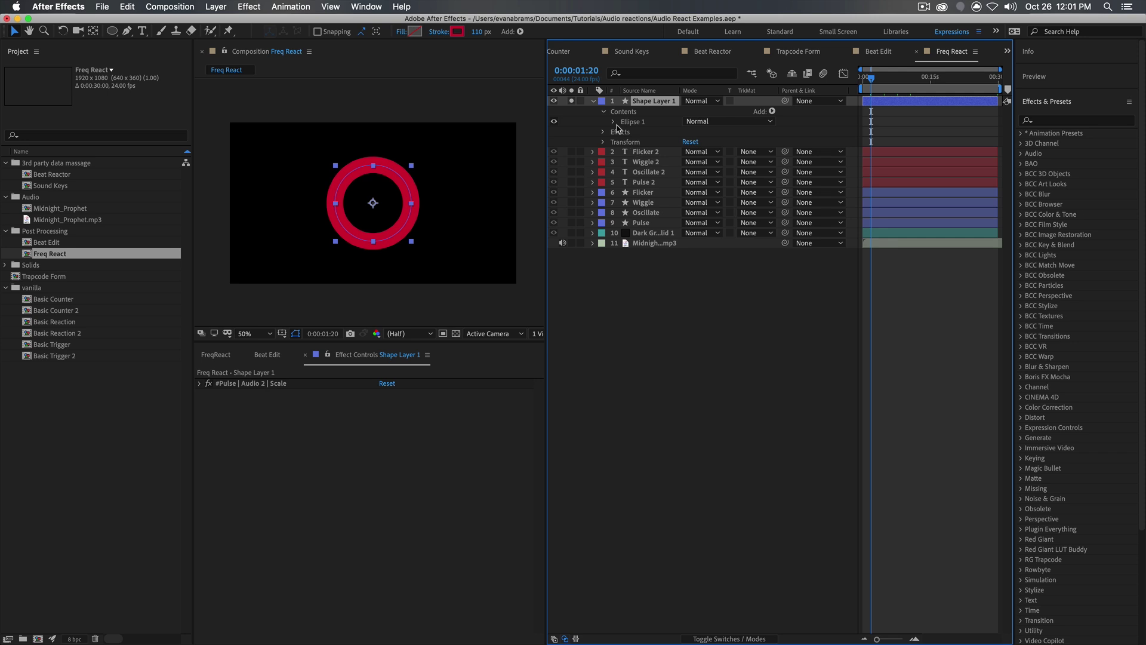
{"action": "left_click", "coordinate": [619, 123]}
{"action": "left_click", "coordinate": [614, 121]}
{"action": "left_click", "coordinate": [624, 144]}
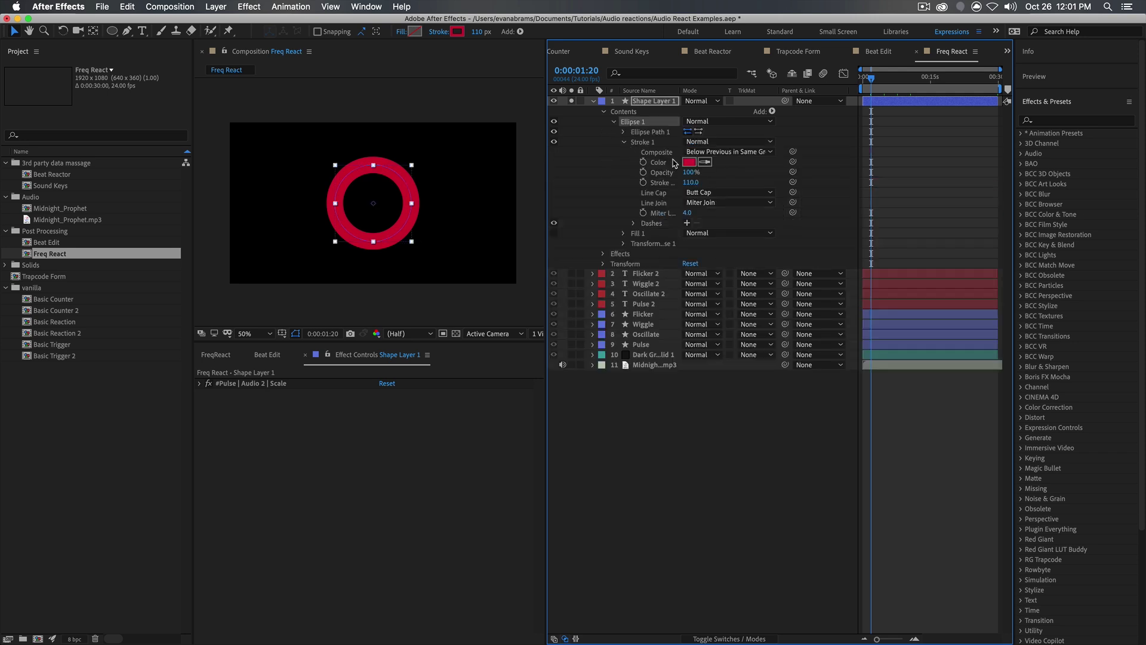
Step: Apply a FreqReact Oscillate reaction from the Audio 2 profile to the Stroke Width of Stroke 1
{"action": "left_click", "coordinate": [661, 183]}
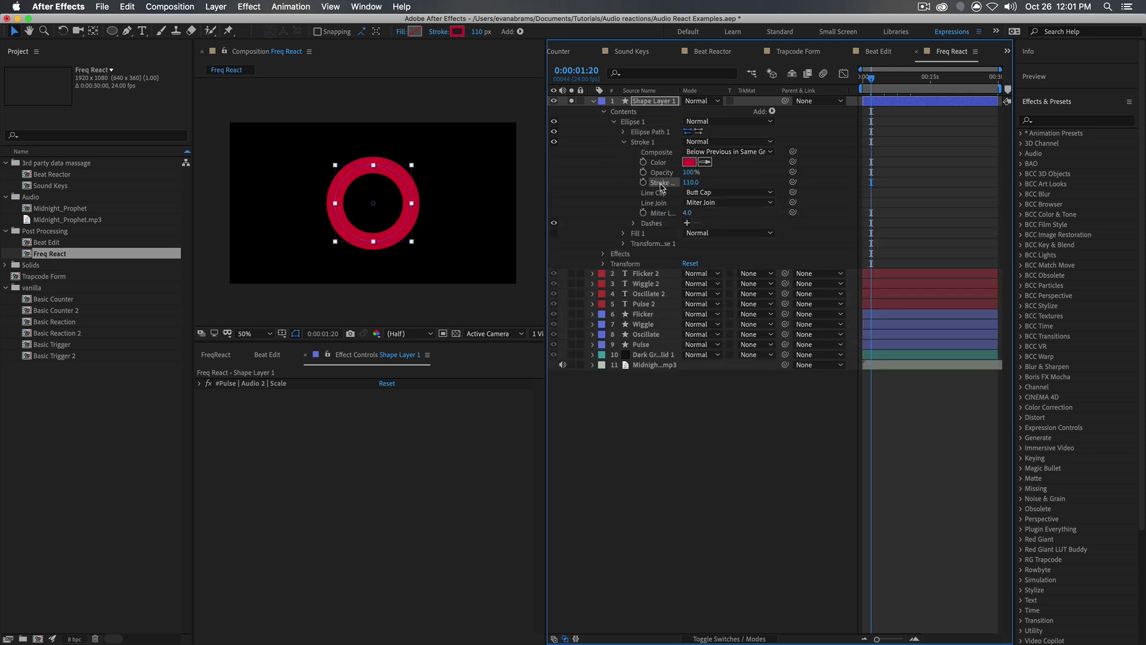
{"action": "left_click", "coordinate": [268, 355]}
{"action": "left_click", "coordinate": [216, 355]}
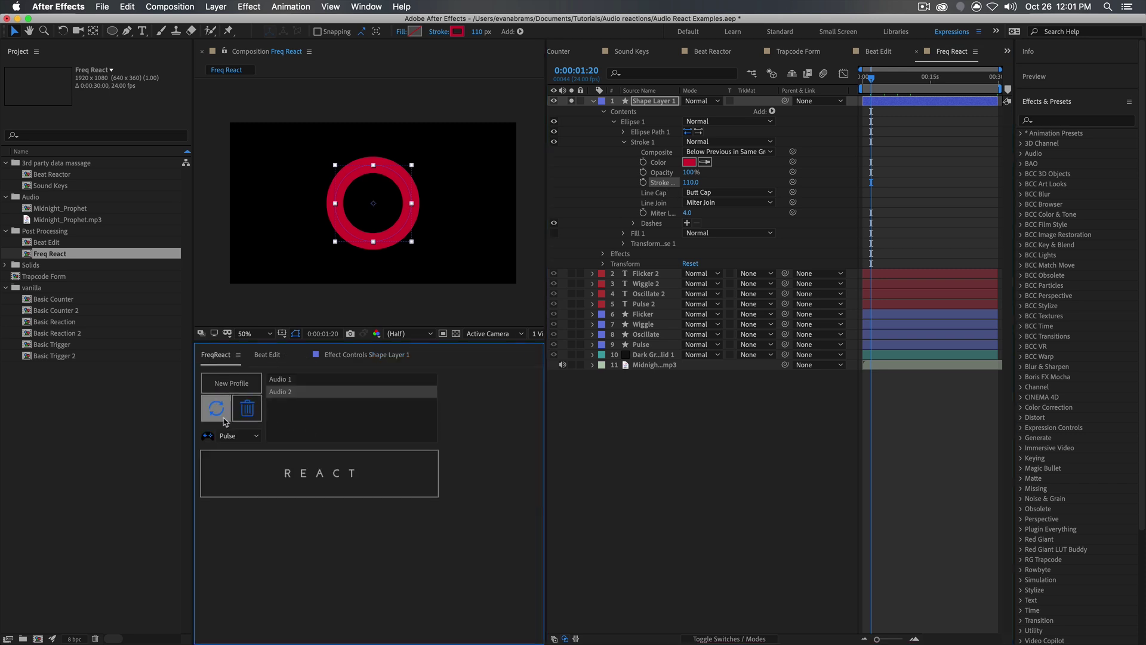
{"action": "left_click", "coordinate": [236, 435]}
{"action": "left_click", "coordinate": [231, 473]}
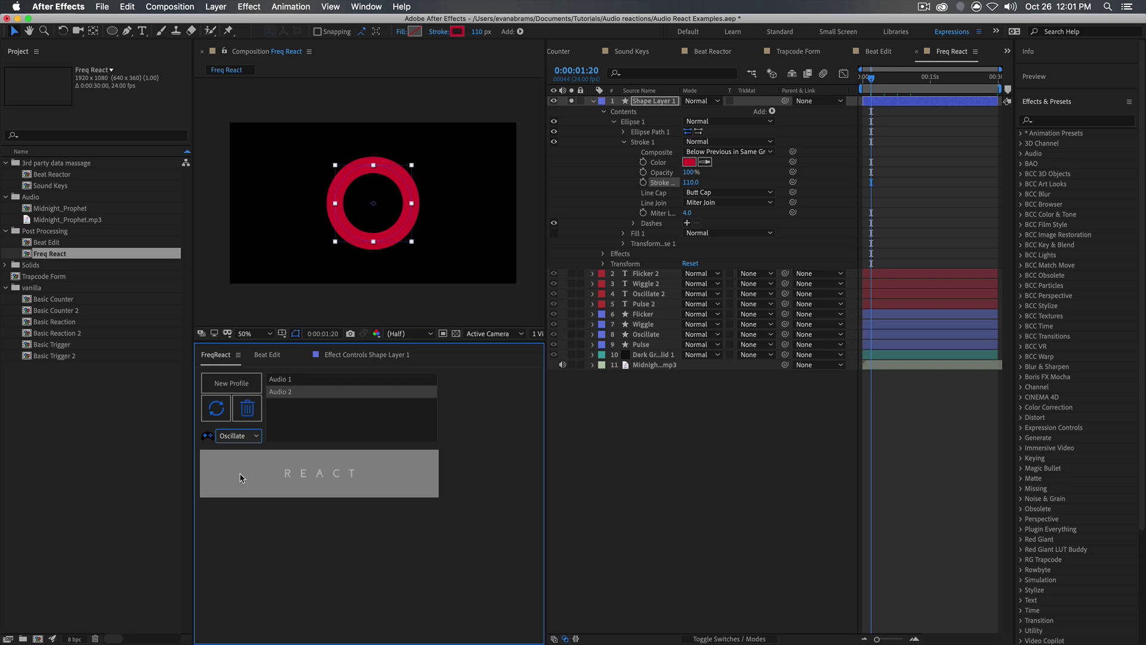
{"action": "left_click", "coordinate": [307, 480]}
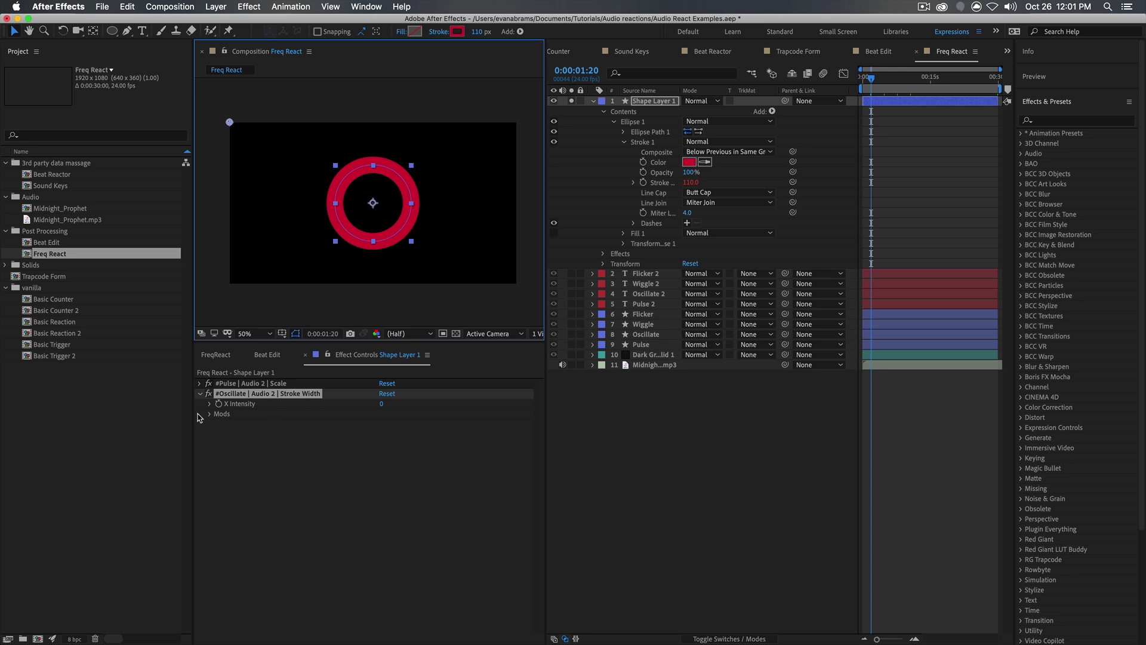
Step: Set the Oscillate effect's X Intensity to 100, expand its Mods and preview the animation
{"action": "left_click", "coordinate": [258, 412]}
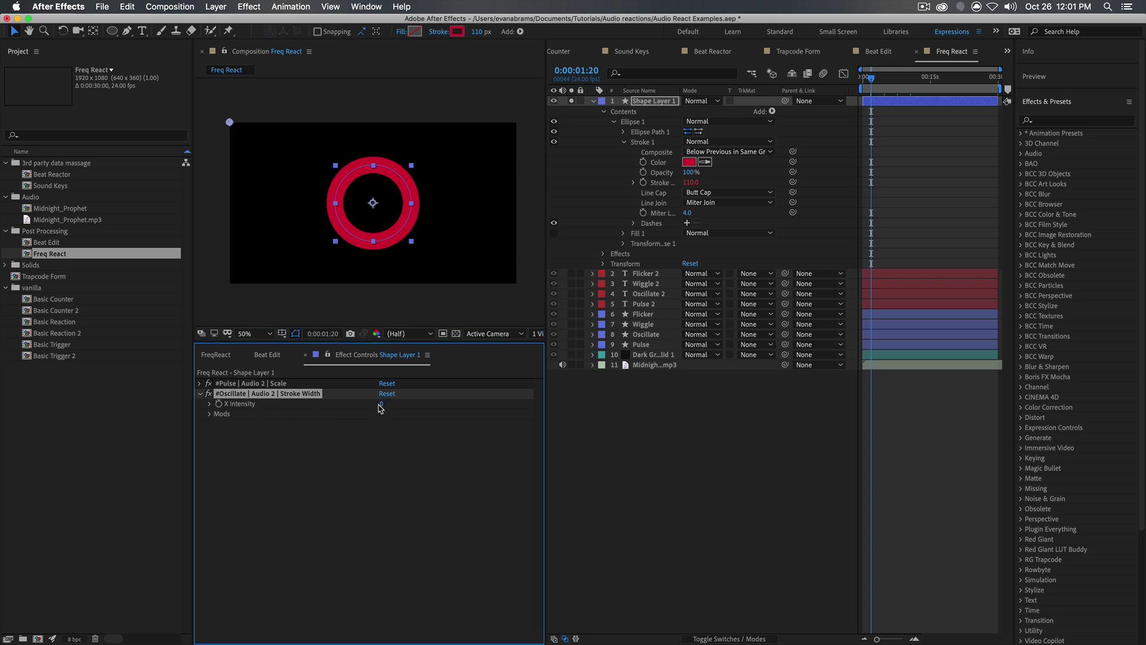
{"action": "left_click", "coordinate": [396, 404]}
{"action": "type", "text": "100"}
{"action": "key", "text": "Return"}
{"action": "left_click", "coordinate": [210, 414]}
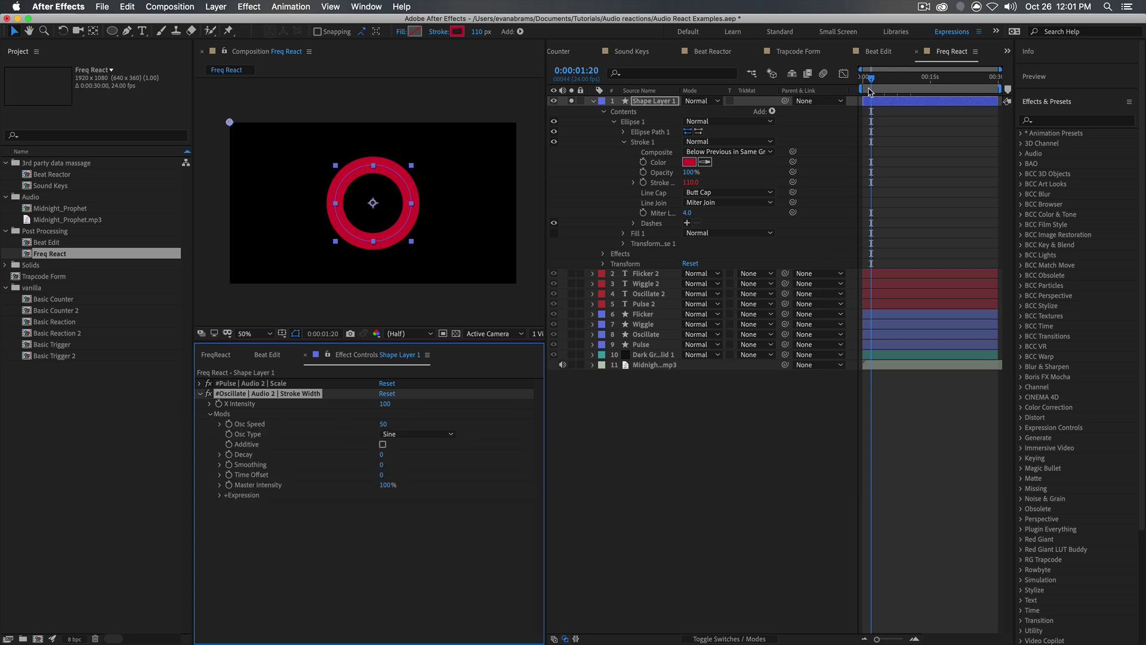
{"action": "mouse_move", "coordinate": [871, 78]}
{"action": "left_mouse_down"}
{"action": "mouse_move", "coordinate": [847, 87]}
{"action": "mouse_move", "coordinate": [874, 84]}
{"action": "left_mouse_up"}
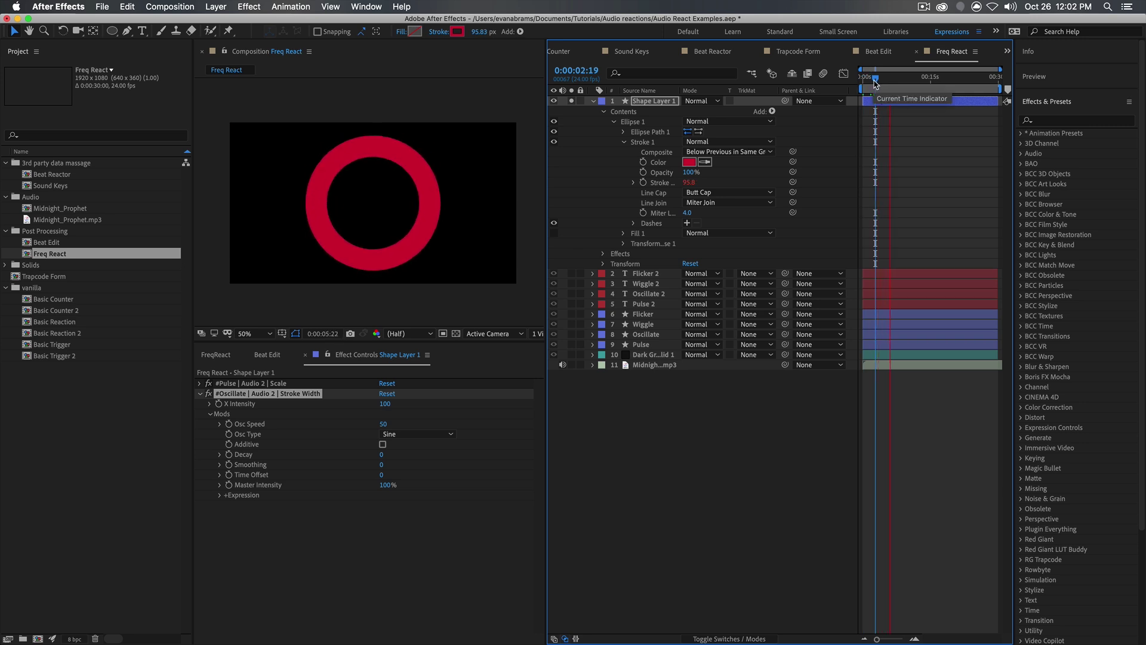
{"action": "key", "text": "space"}
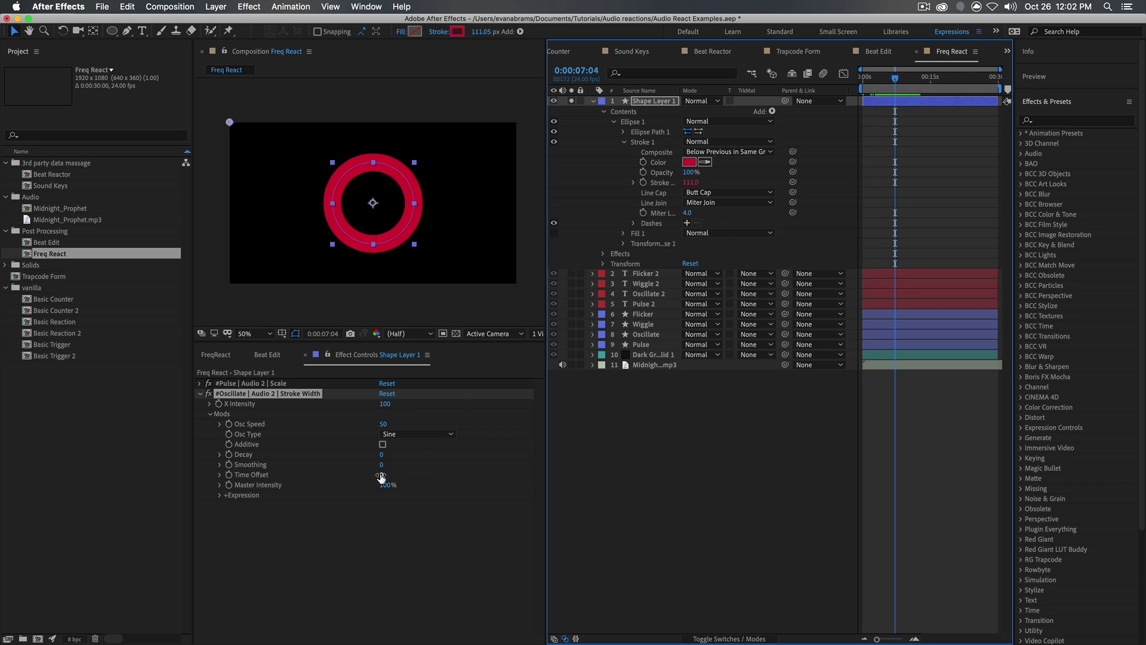
Step: Set the Oscillate effect's Decay to 10 and Smoothing to 20
{"action": "left_click", "coordinate": [382, 455]}
{"action": "type", "text": "10"}
{"action": "key", "text": "Tab"}
{"action": "type", "text": "20"}
{"action": "key", "text": "Return"}
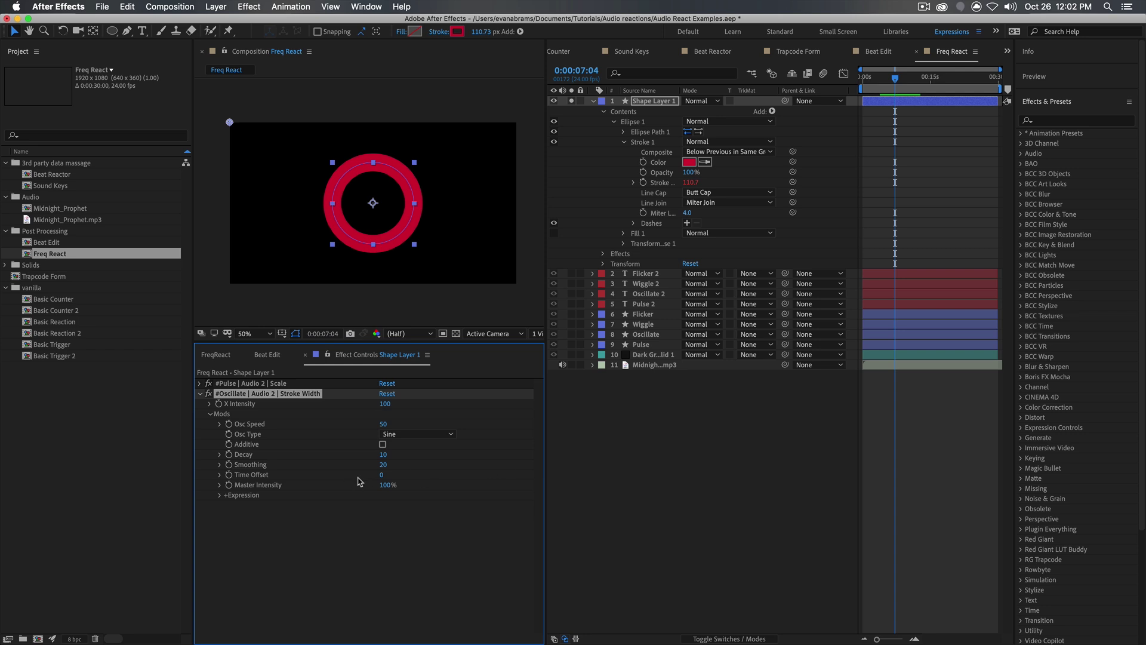
Step: Try a Time Offset of .5 on the Oscillate effect
{"action": "left_click", "coordinate": [384, 475]}
{"action": "type", "text": ".5"}
{"action": "key", "text": "Return"}
Step: Set the Oscillate effect's Time Offset to 1 and preview the animation, including from the start
{"action": "left_click", "coordinate": [382, 475]}
{"action": "type", "text": "1"}
{"action": "key", "text": "Return"}
{"action": "key", "text": "space"}
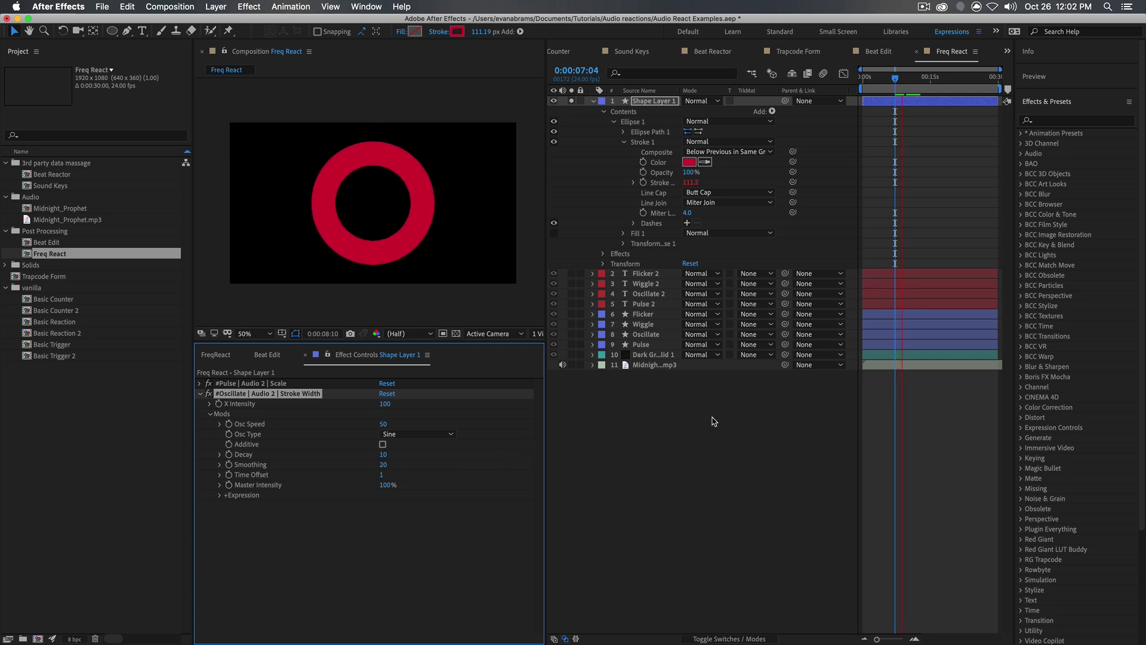
{"action": "key", "text": "space"}
{"action": "left_click_drag", "start_coordinate": [909, 78], "coordinate": [822, 110]}
{"action": "key", "text": "space"}
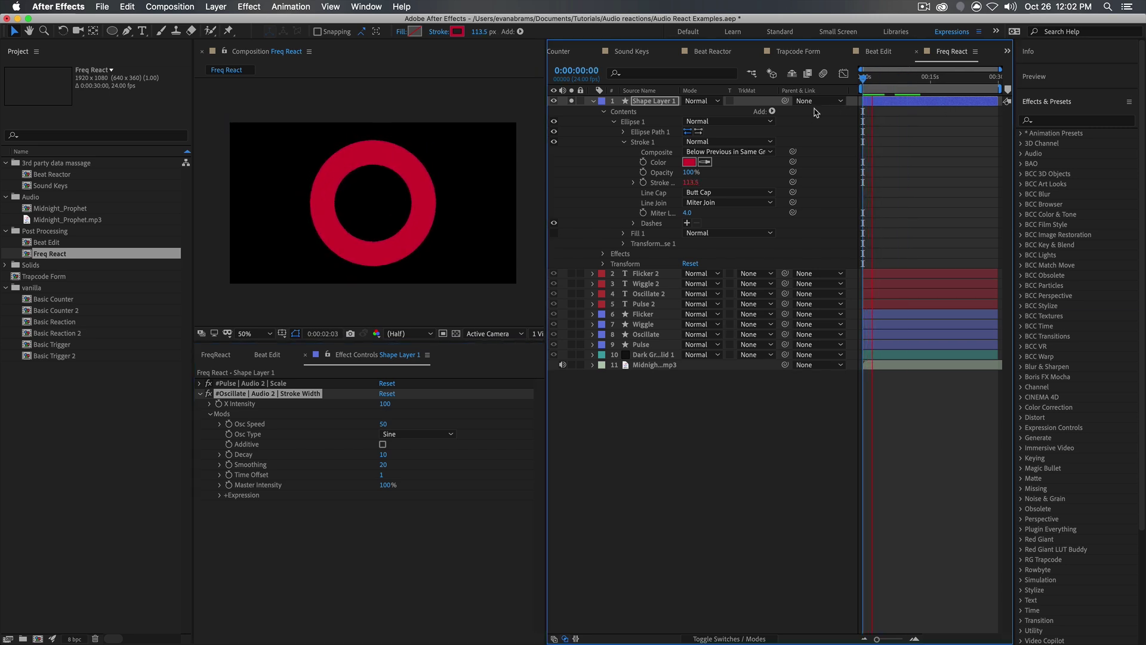
{"action": "key", "text": "space"}
Step: Apply a FreqReact Wiggle reaction from the Audio 2 profile to the Size of Ellipse Path 1
{"action": "left_click", "coordinate": [625, 142]}
{"action": "left_click", "coordinate": [624, 131]}
{"action": "left_click", "coordinate": [658, 142]}
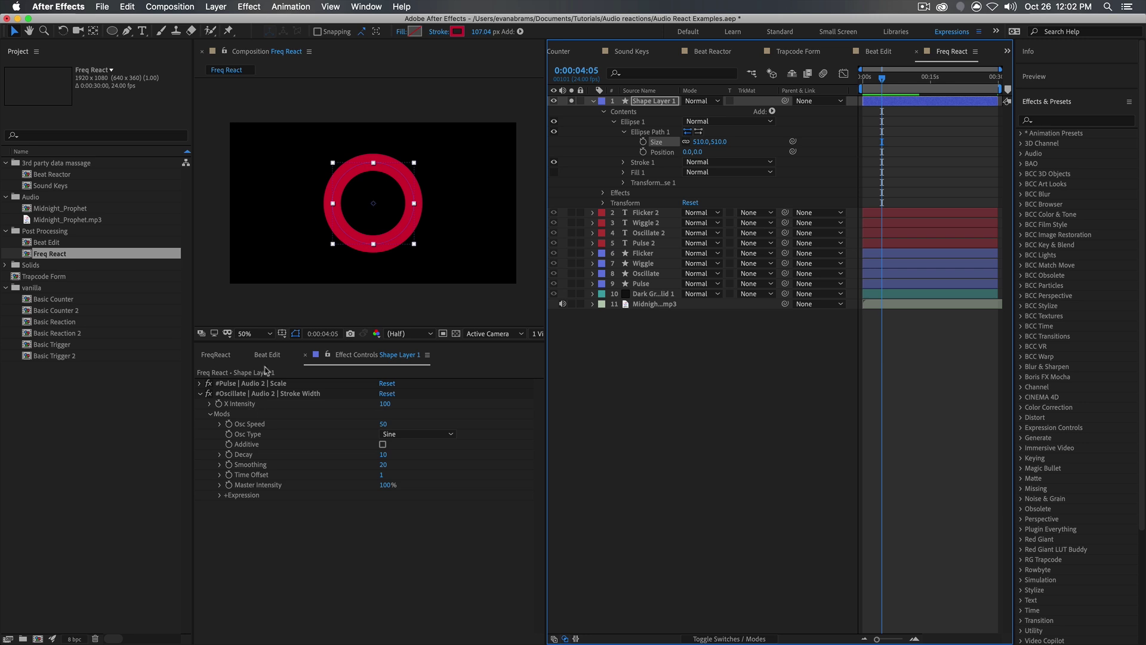
{"action": "left_click", "coordinate": [224, 355]}
{"action": "left_click", "coordinate": [232, 436]}
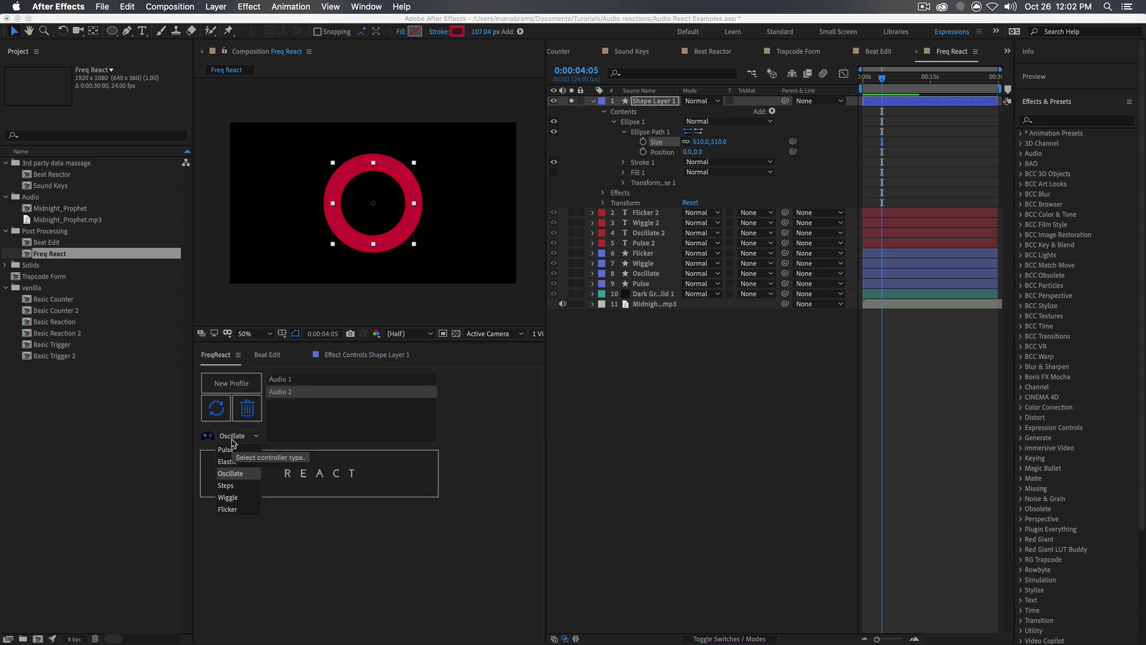
{"action": "left_click", "coordinate": [239, 498]}
{"action": "left_click", "coordinate": [304, 475]}
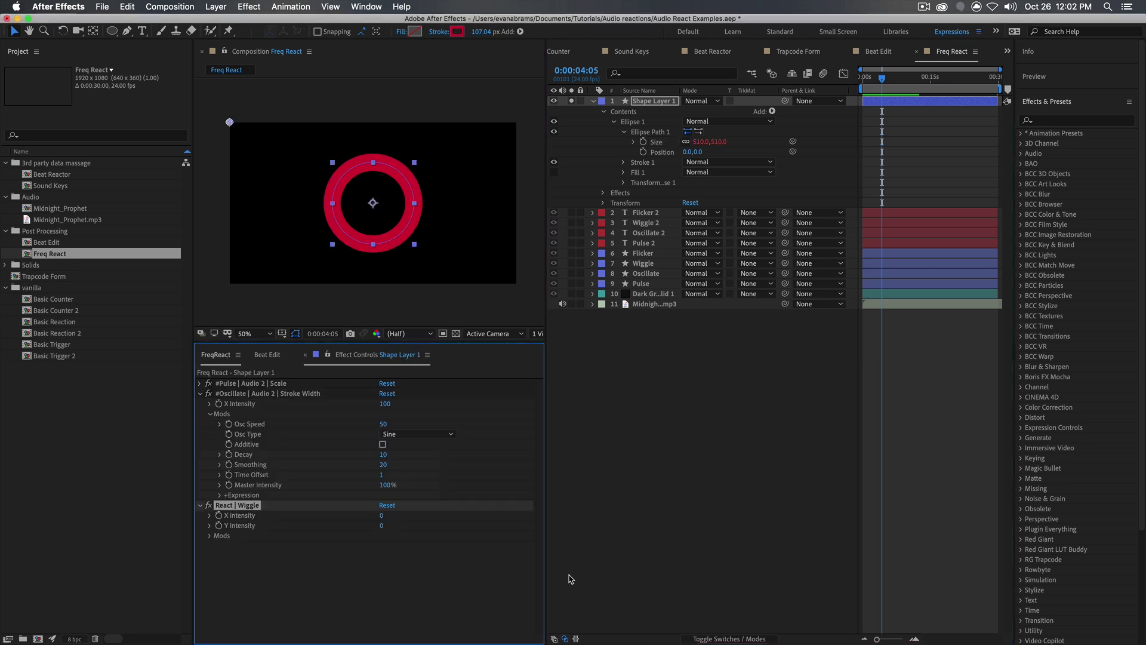
Step: Set the Wiggle effect's X Intensity and Y Intensity to 100 and preview the animation from the start
{"action": "left_click", "coordinate": [989, 434]}
{"action": "left_click_drag", "start_coordinate": [883, 79], "coordinate": [810, 99]}
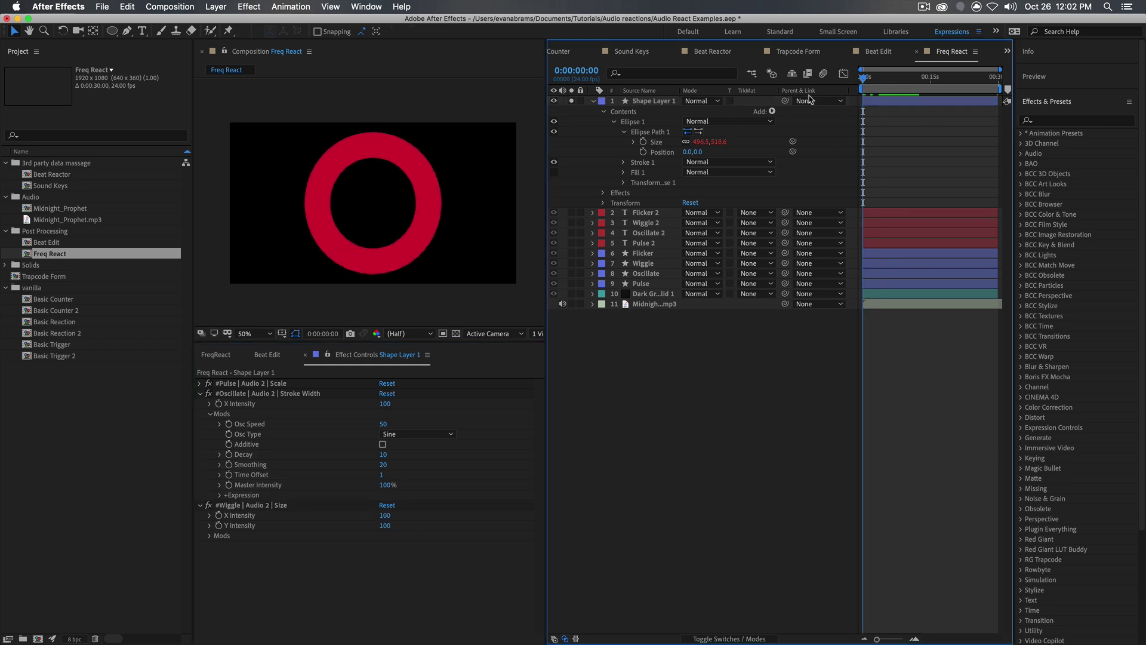
{"action": "key", "text": "space"}
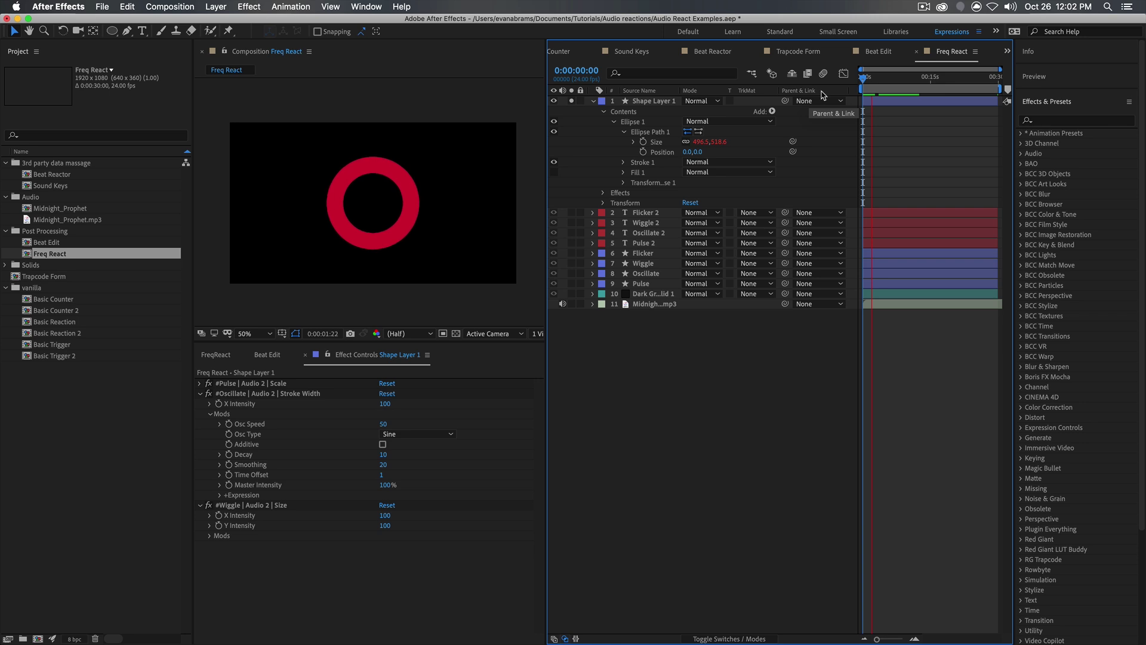
{"action": "key", "text": "space"}
Step: Move the current time to 0:00:07:00 and reveal Shape Layer 1's modified properties and their expressions
{"action": "left_click_drag", "start_coordinate": [881, 78], "coordinate": [896, 82]}
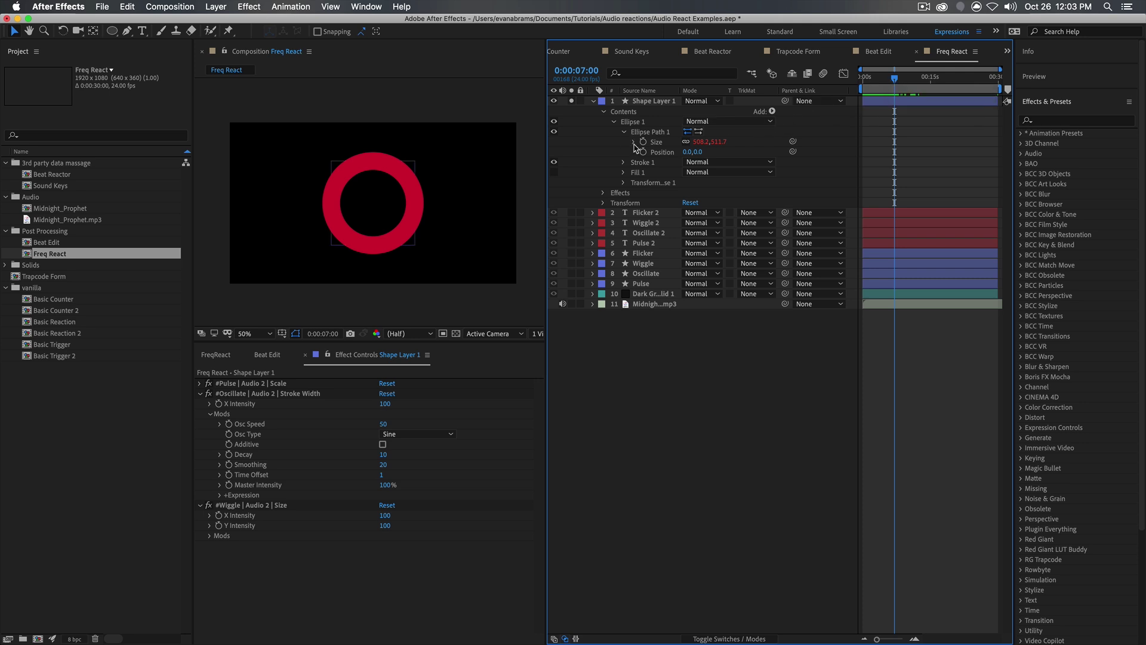
{"action": "left_click", "coordinate": [675, 304]}
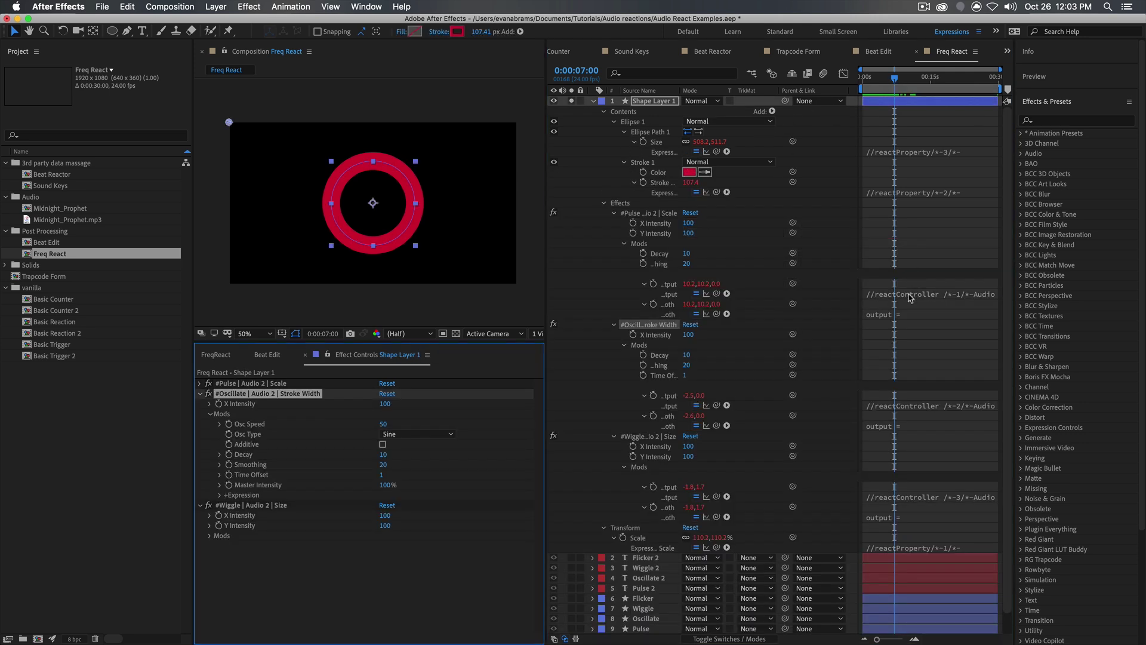